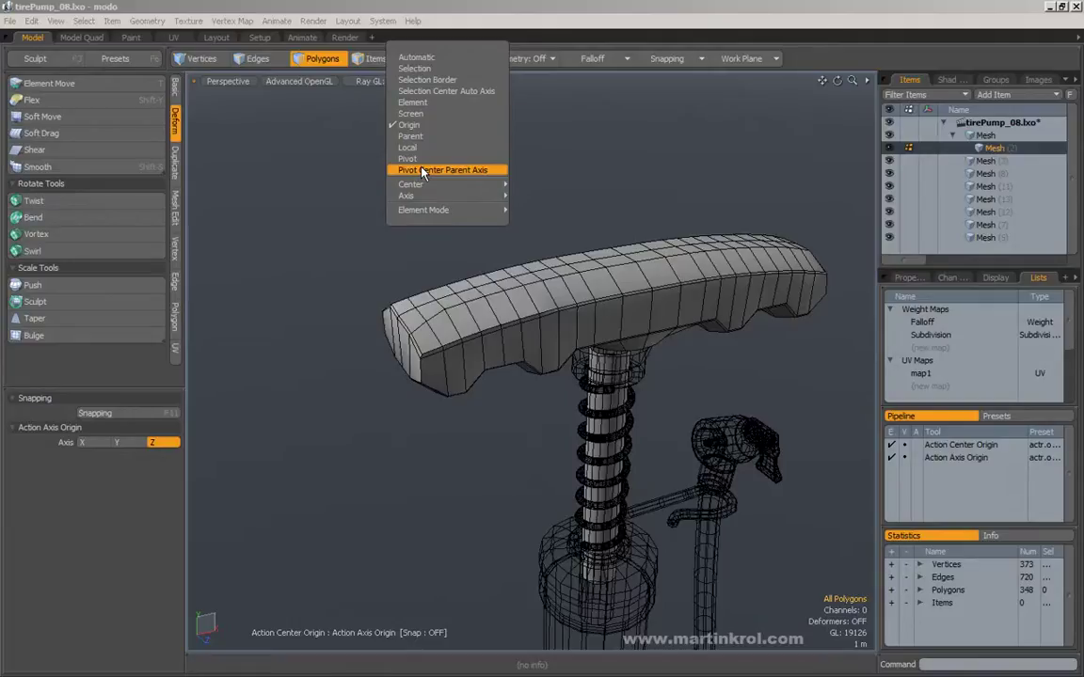
- Activate the Move tool and switch the action center from Origin to Automatic, trying Selection on the way
mouse_move(424, 192)
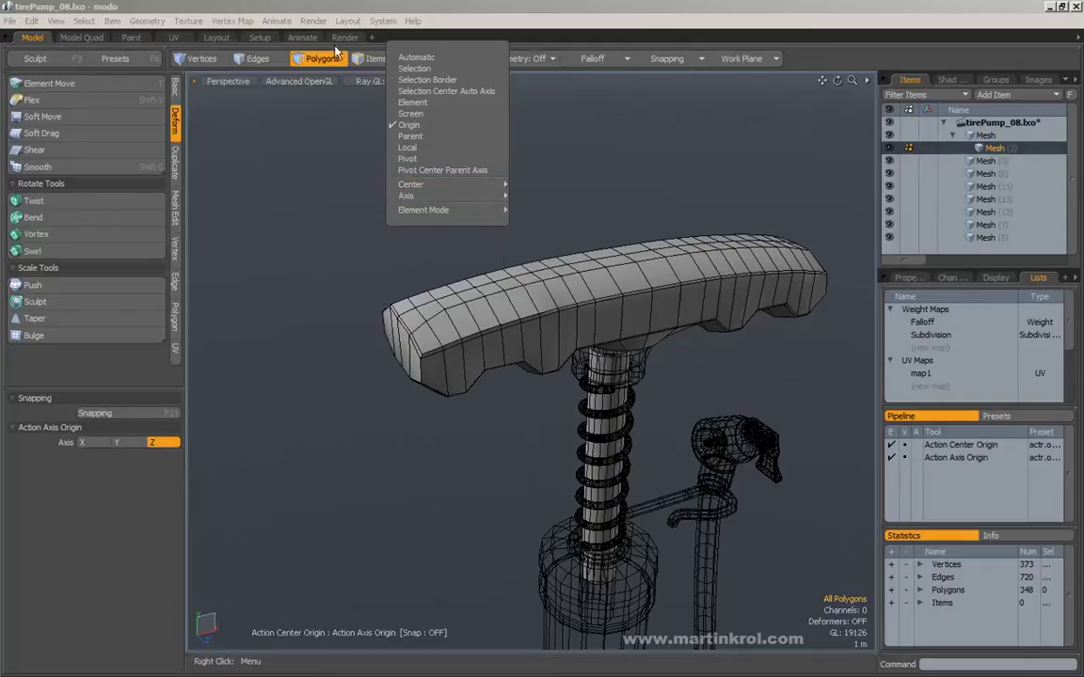
click(325, 209)
alt+drag(370, 220, 371, 208)
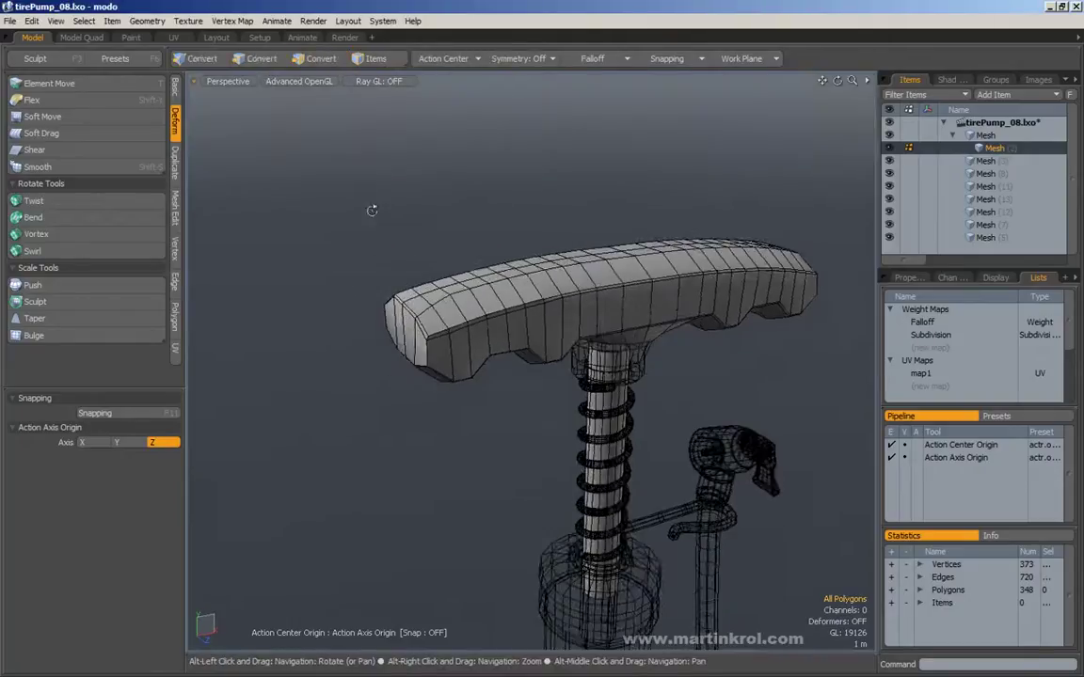
alt+right_drag(372, 208, 410, 215)
key(w)
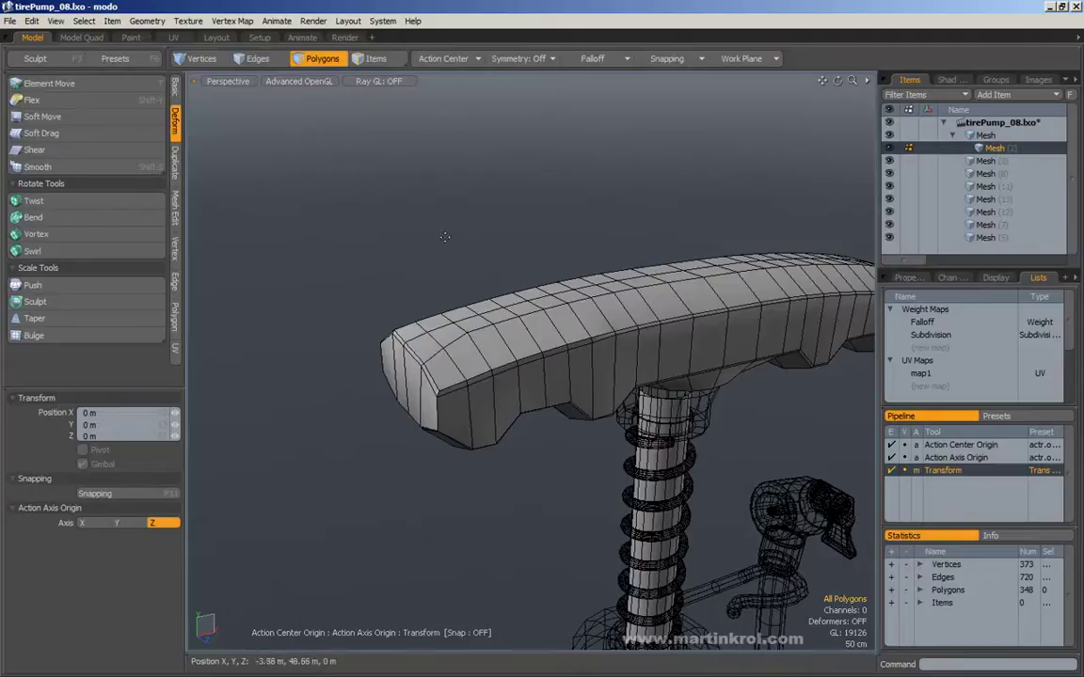
click(448, 58)
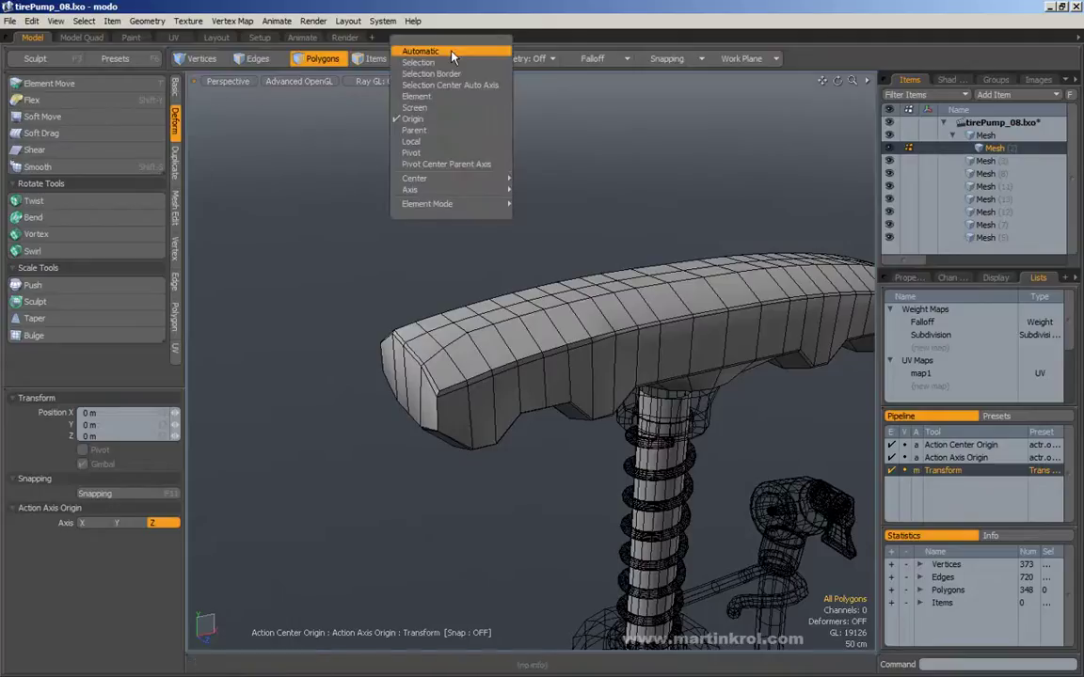
click(451, 61)
click(447, 55)
click(376, 53)
click(442, 55)
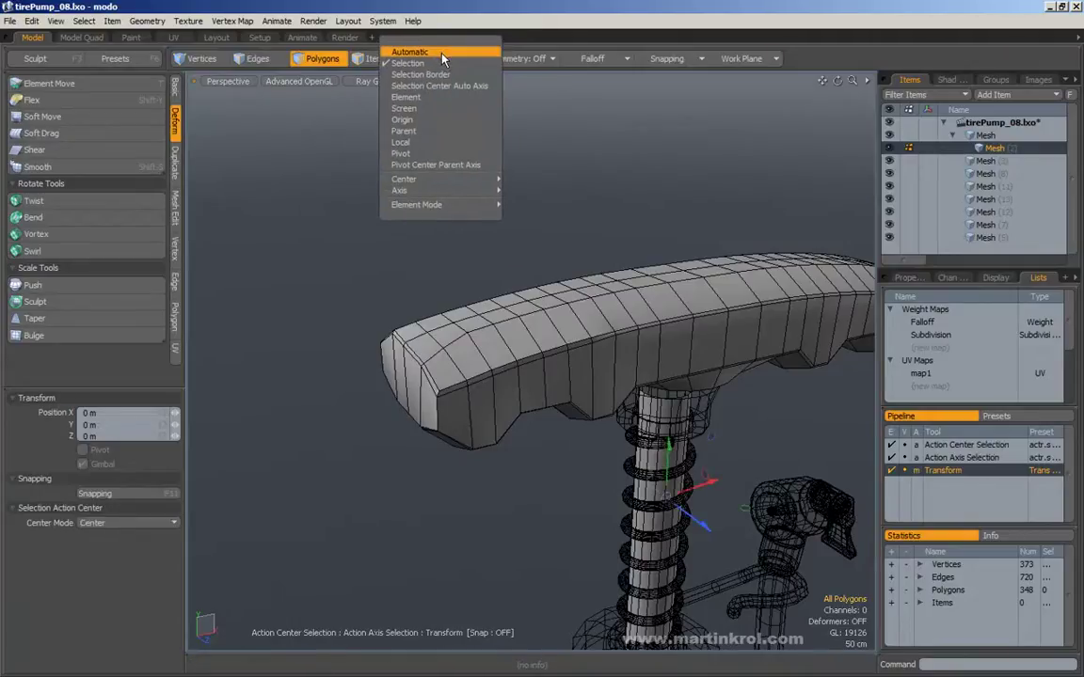
click(443, 53)
- Place the move handles in empty space above the grip's end, at about X -4.96 m, Y 49.72 m, Z 0 m
click(456, 186)
click(431, 275)
click(392, 186)
alt+drag(368, 260, 405, 249)
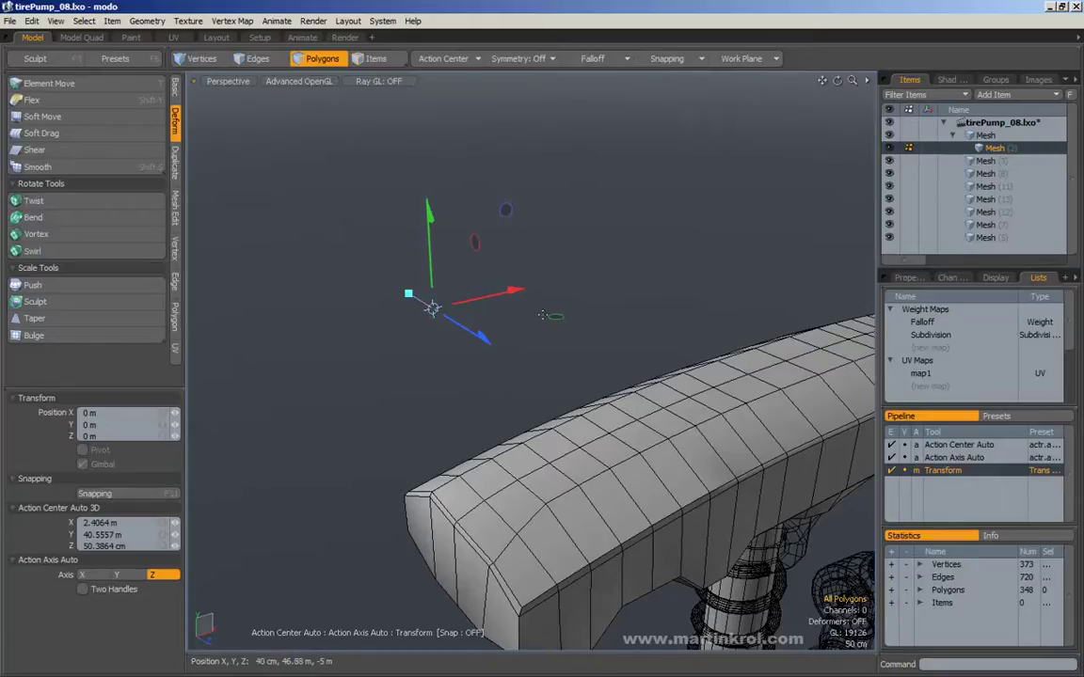
alt+drag(556, 323, 533, 320)
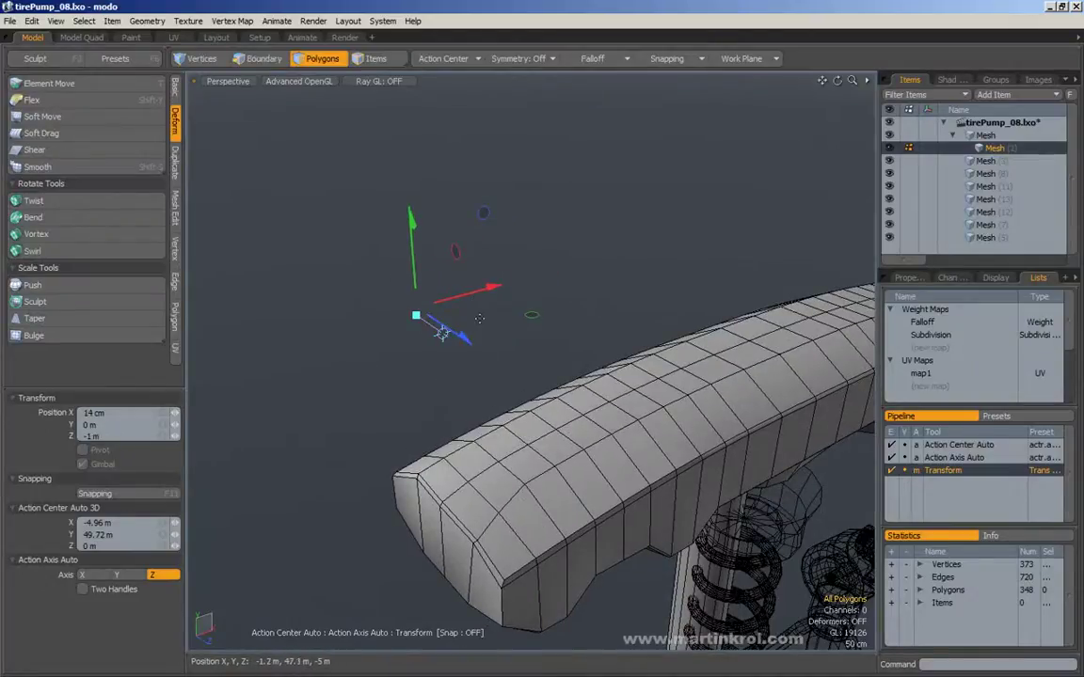
alt+drag(474, 317, 530, 234)
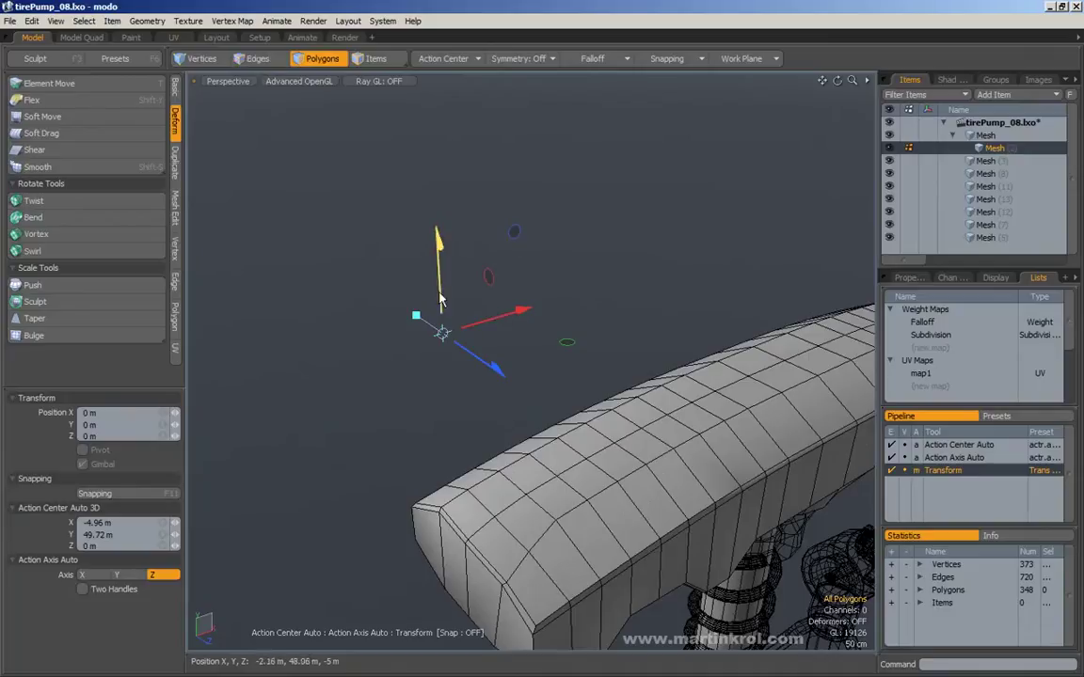
alt+drag(486, 281, 565, 325)
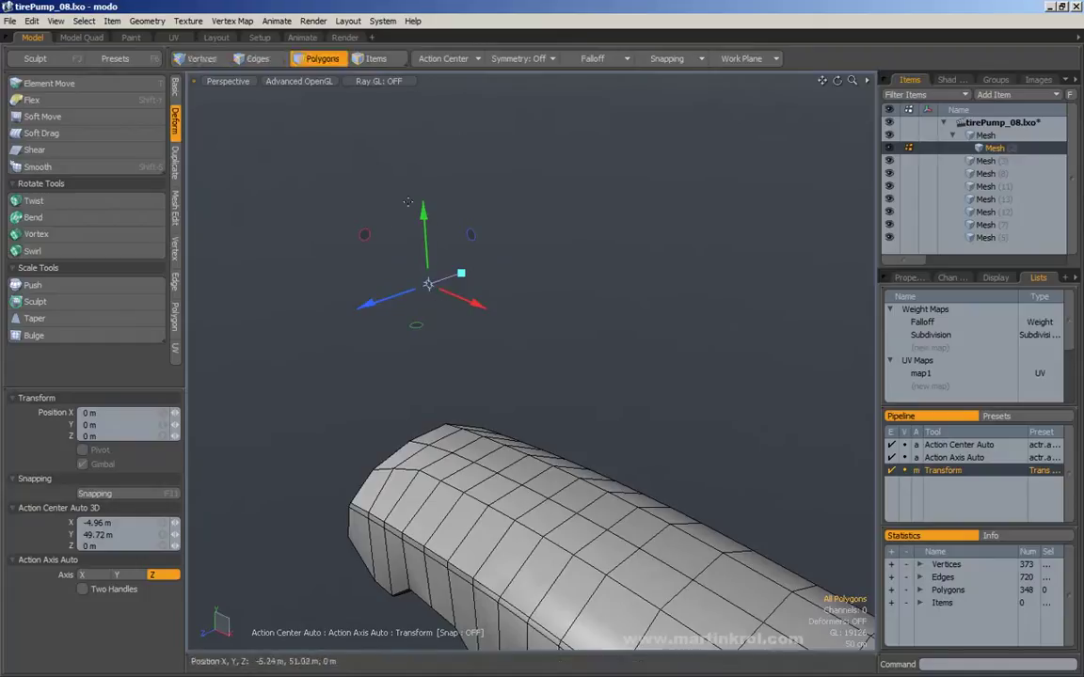
alt+drag(386, 305, 488, 344)
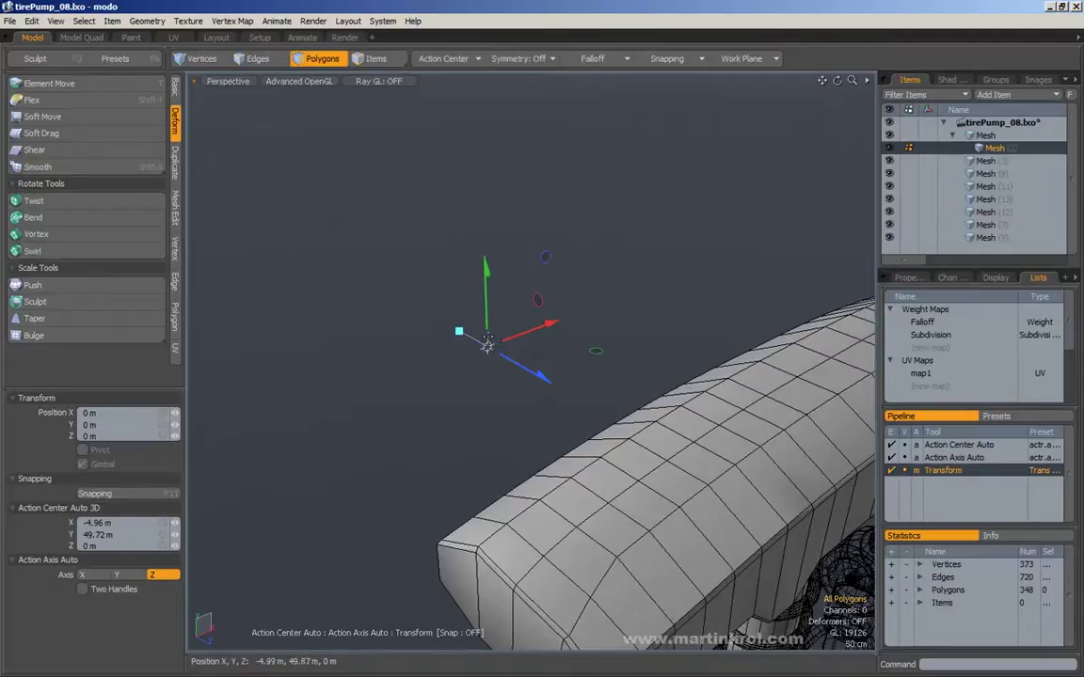
- Undo the last change and place the tool's center near the grip's end, at about X -3.5 m, Y 46.14 m, Z 72 cm
alt+drag(488, 350, 463, 378)
key(ctrl+z)
click(462, 387)
click(497, 446)
alt+right_drag(501, 456, 371, 393)
alt+middle_drag(370, 393, 423, 315)
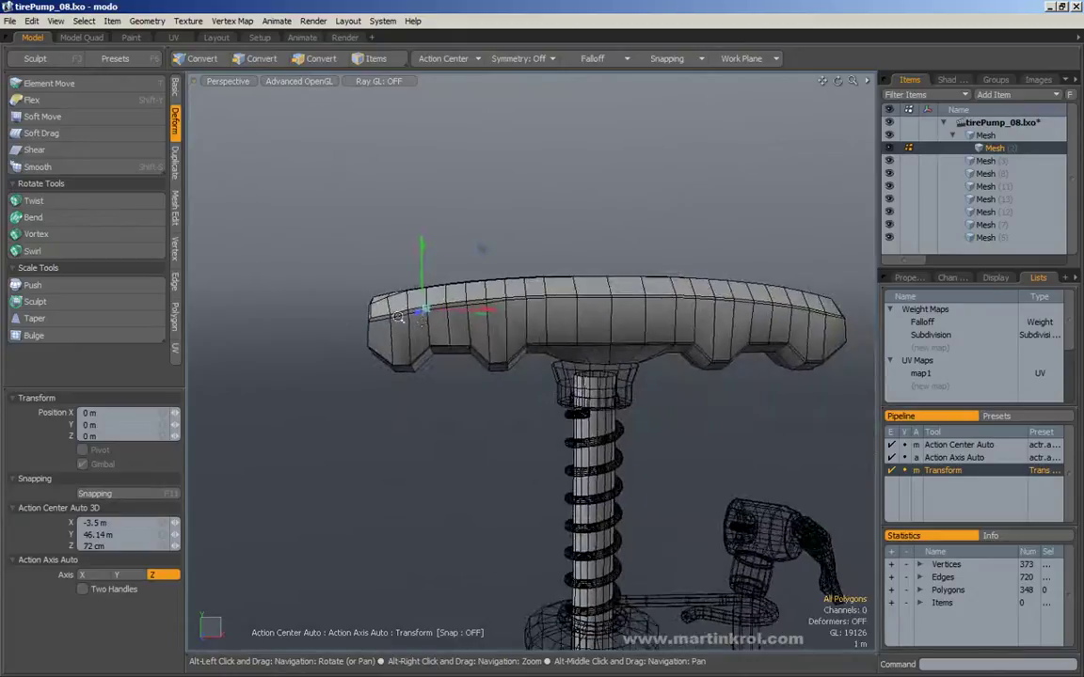
- Select all connected polygons of the handle grip and activate the Rotate tool
double_click(442, 327)
click(451, 315)
alt+right_drag(459, 316, 470, 318)
mouse_move(470, 318)
alt+middle_down()
mouse_move(437, 319)
mouse_move(477, 305)
alt+middle_up()
key(e)
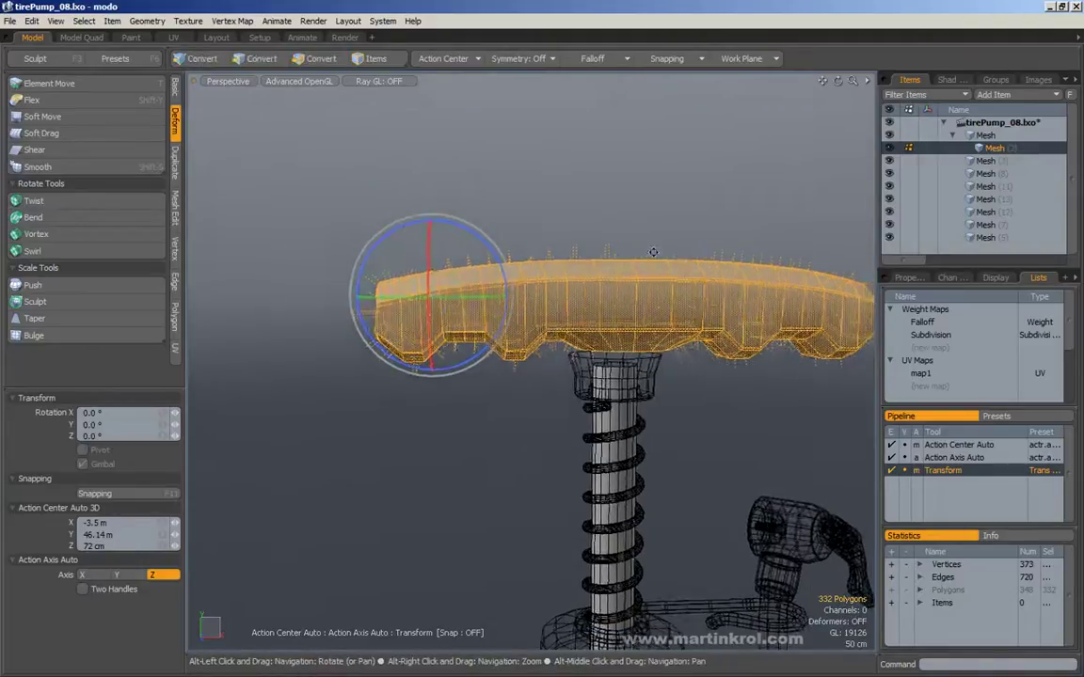
alt+middle_drag(571, 226, 386, 229)
alt+drag(582, 297, 595, 301)
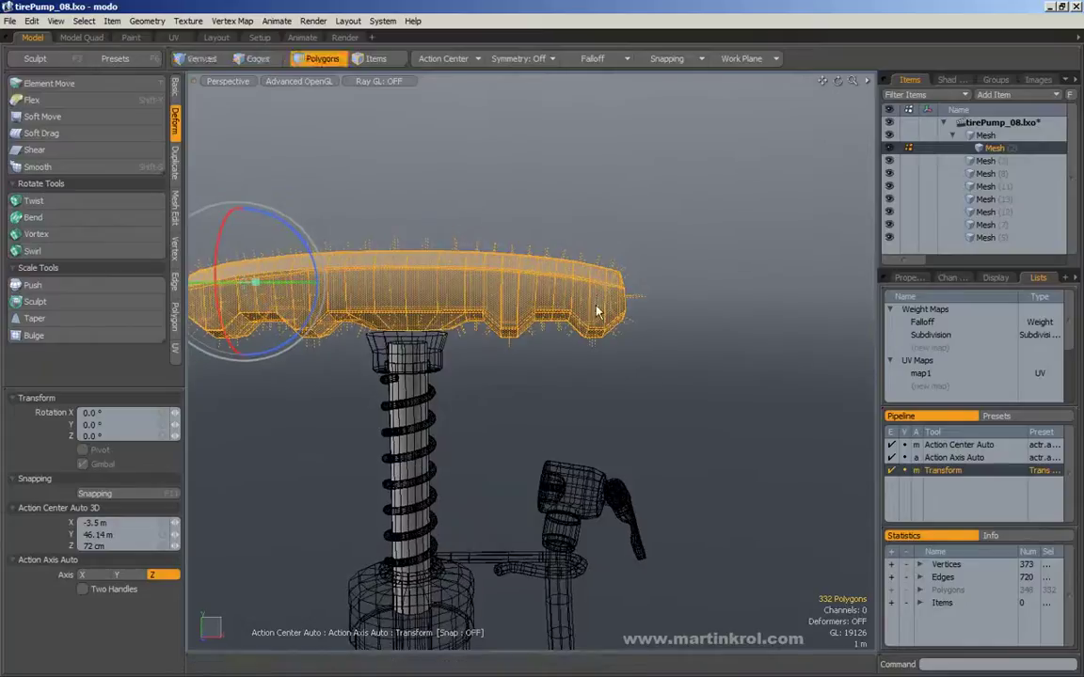
- Clear the action center, set it back to Automatic, and try rotating the grip about a point near its far end
click(439, 55)
click(439, 55)
click(442, 57)
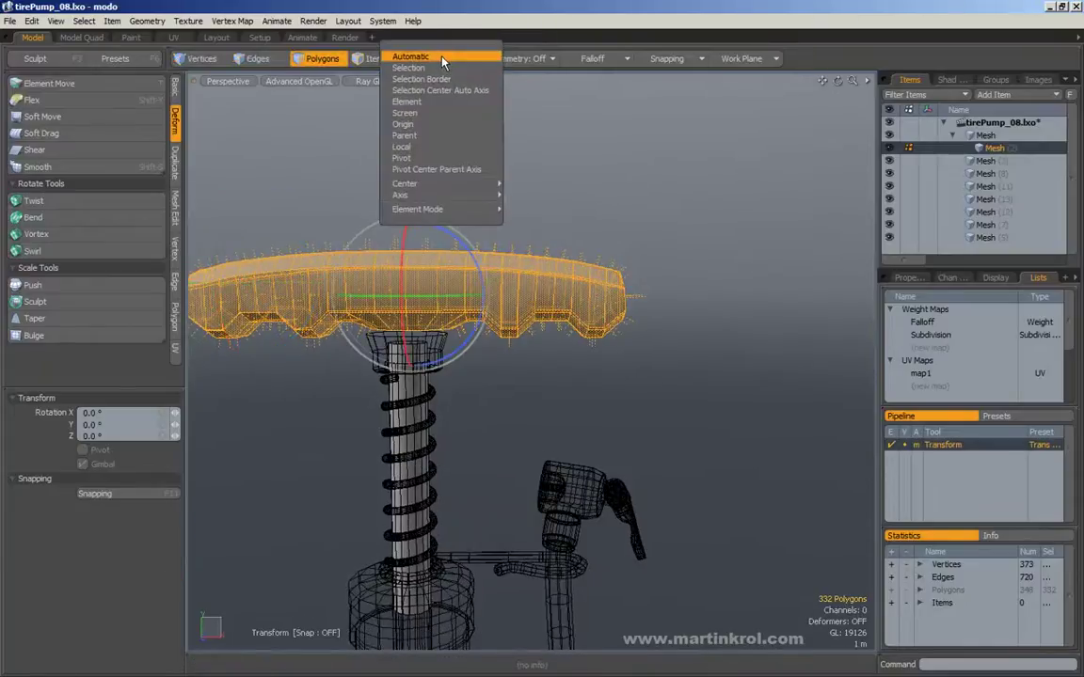
click(442, 57)
alt+drag(555, 247, 561, 252)
click(602, 296)
alt+drag(618, 305, 611, 309)
drag(585, 228, 562, 237)
key(ctrl+z)
- Try rotating the grip about a point beside the cylinder at about X 2.2 m, Y 33.95 m, Z 0 m, and clear the selection
click(370, 280)
alt+drag(369, 255, 387, 217)
click(517, 521)
drag(539, 460, 573, 476)
key(ctrl+z)
key(q)
click(612, 363)
- Make the hose mesh active and select all its connected polygons
alt+shift+drag(440, 261, 500, 322)
alt+right_drag(500, 321, 533, 322)
alt+drag(533, 321, 503, 309)
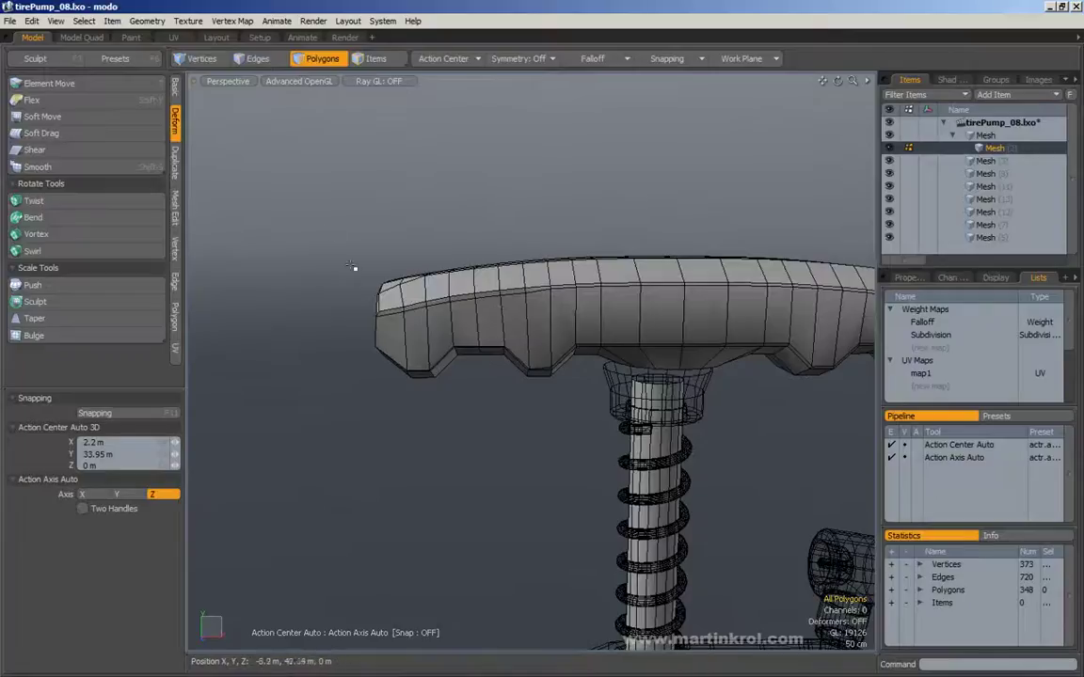
alt+right_drag(530, 242, 443, 295)
alt+drag(442, 295, 584, 118)
click(582, 281)
double_click(580, 300)
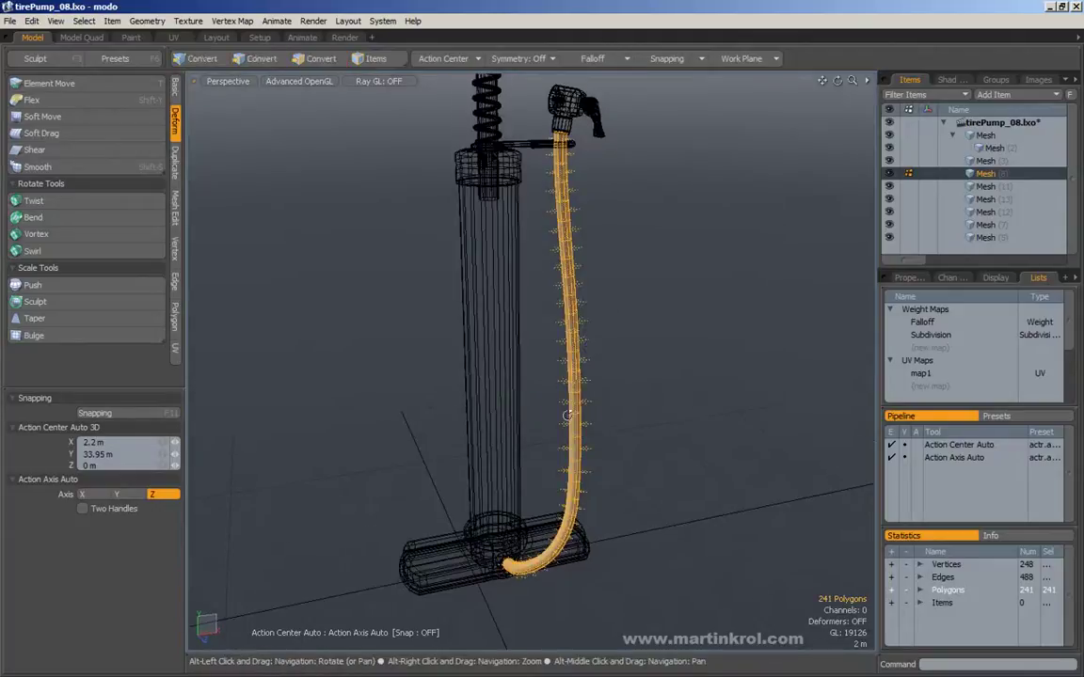
alt+drag(563, 438, 523, 272)
alt+drag(501, 435, 535, 513)
- Select all the mesh items of the pump together so every part is active around the hose fitting
click(985, 136)
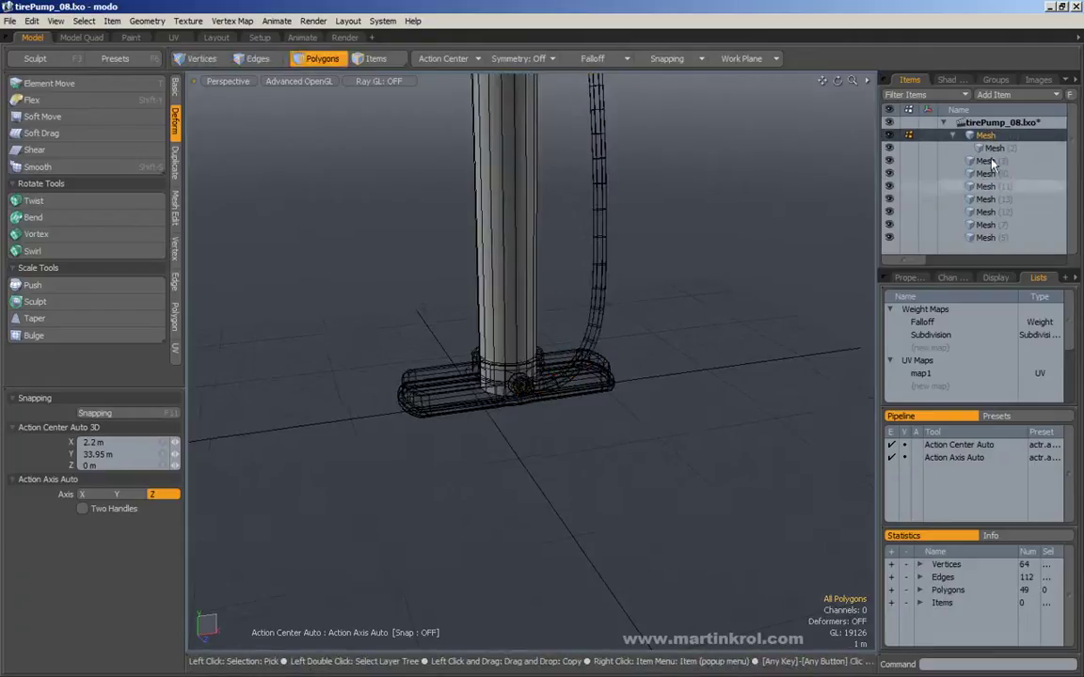
shift+click(991, 237)
alt+right_drag(522, 387, 617, 369)
alt+drag(617, 369, 546, 399)
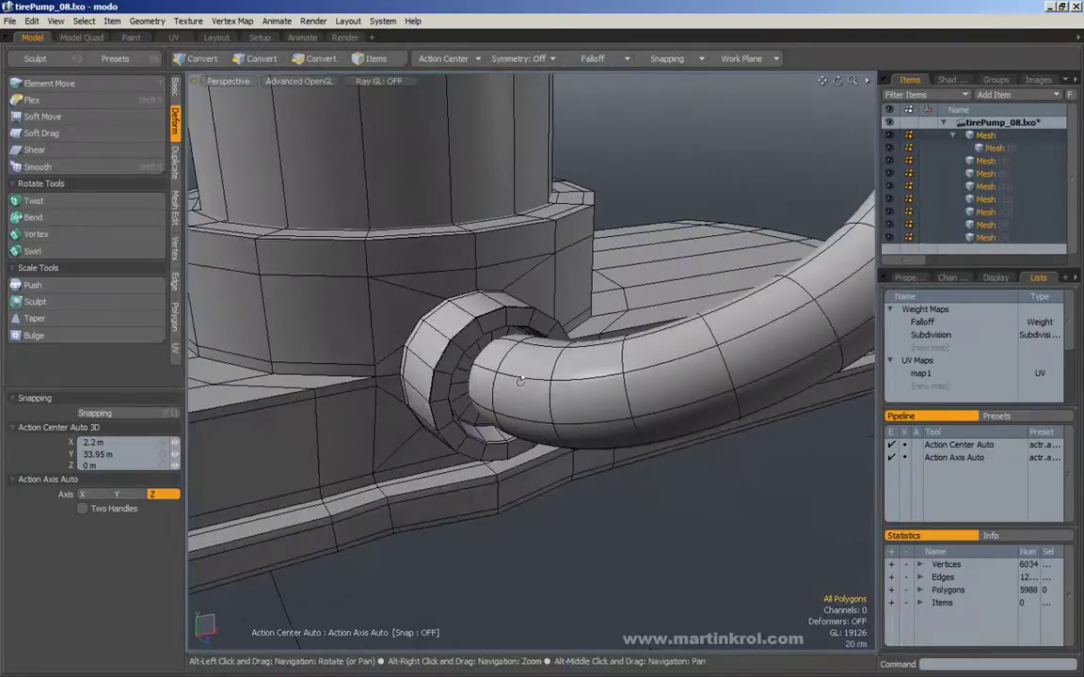
alt+middle_drag(542, 404, 576, 385)
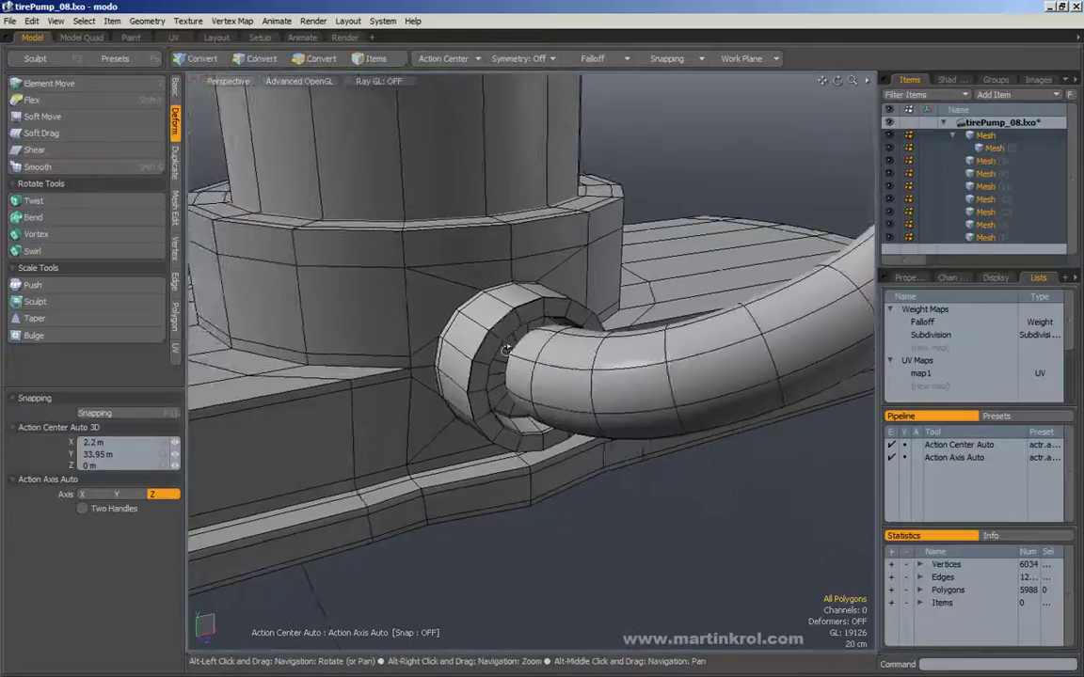
alt+right_drag(555, 376, 588, 359)
alt+middle_drag(552, 361, 537, 366)
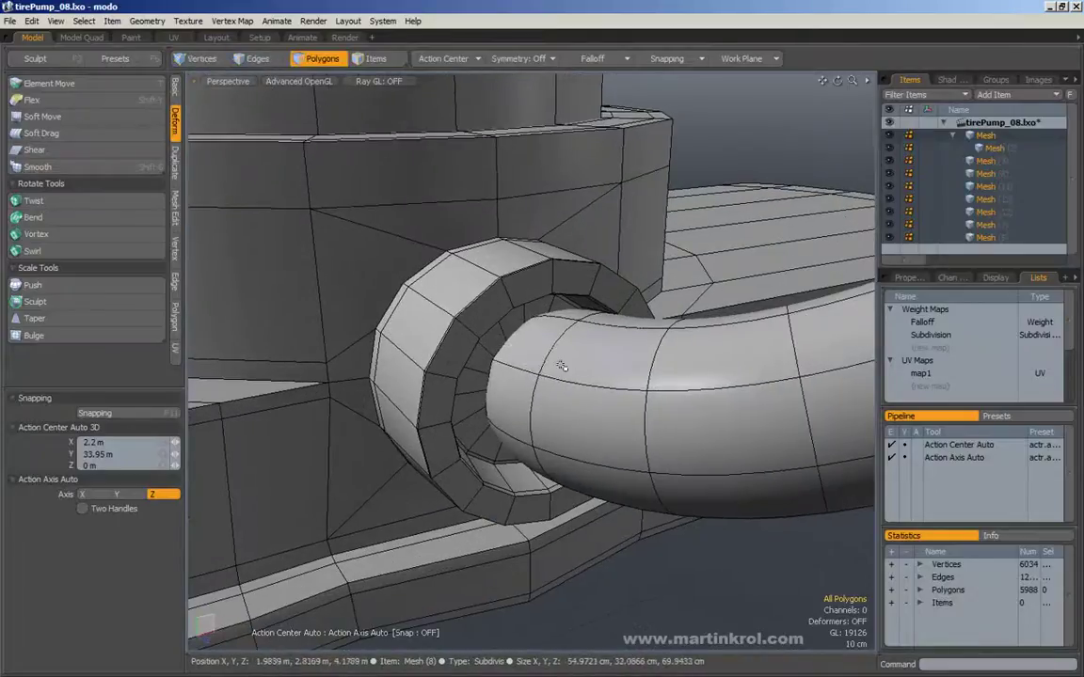
- Select the whole hose from its end at the base fitting and activate the Move tool
double_click(564, 363)
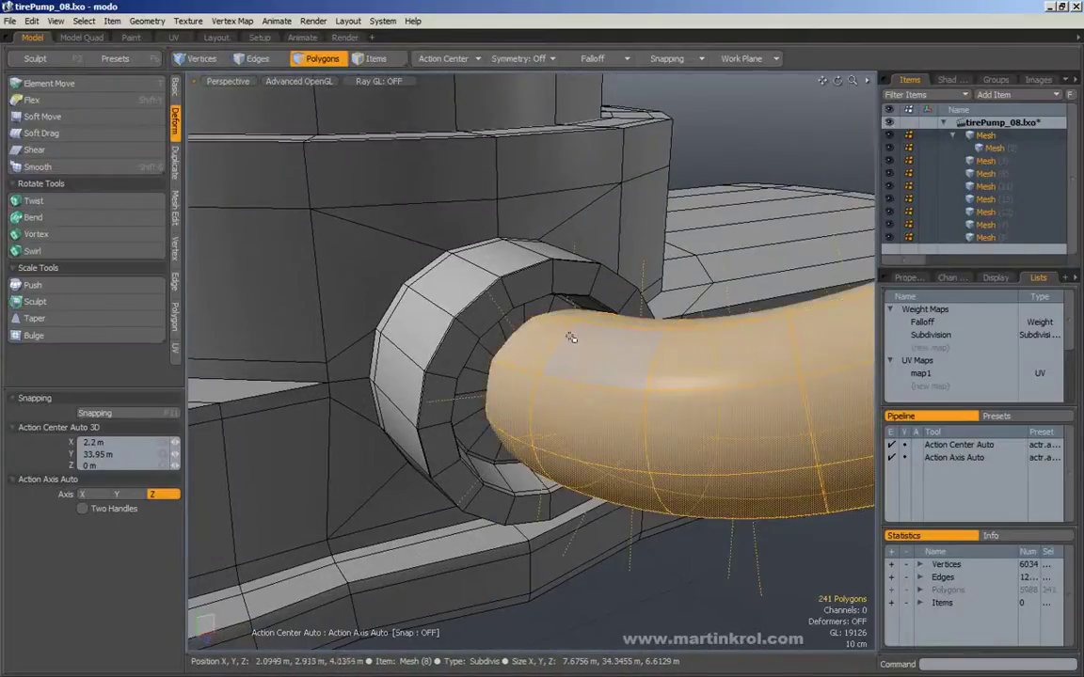
key(y)
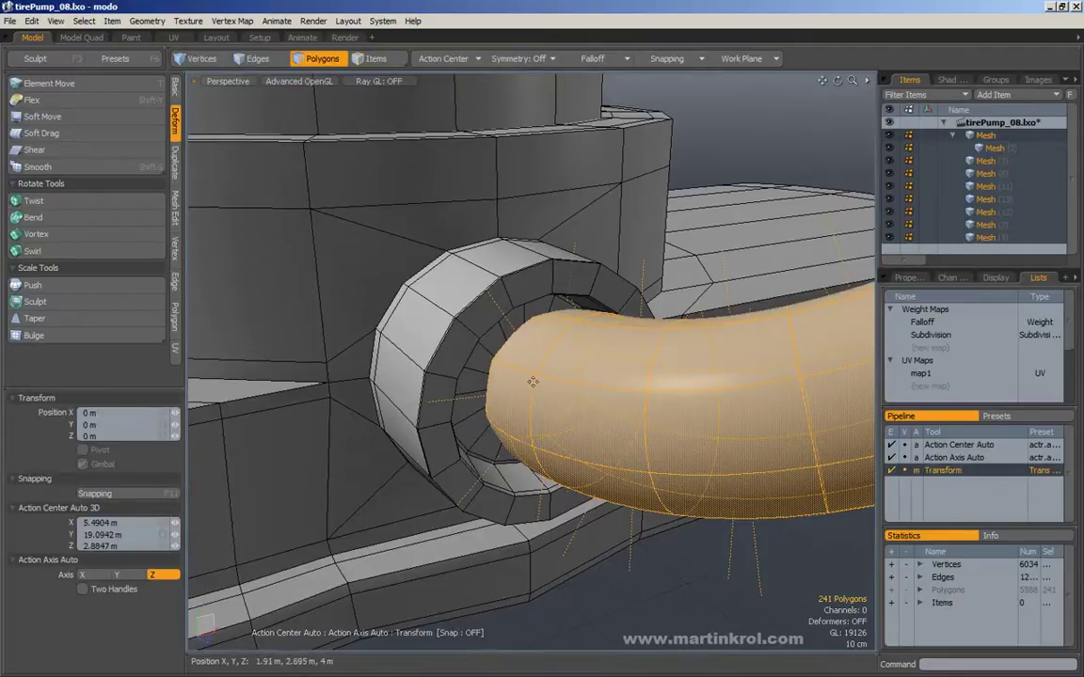
key(space)
alt+drag(527, 382, 550, 368)
alt+right_drag(610, 327, 398, 370)
alt+drag(399, 369, 508, 357)
alt+middle_drag(540, 197, 532, 371)
alt+right_drag(532, 371, 501, 371)
key(w)
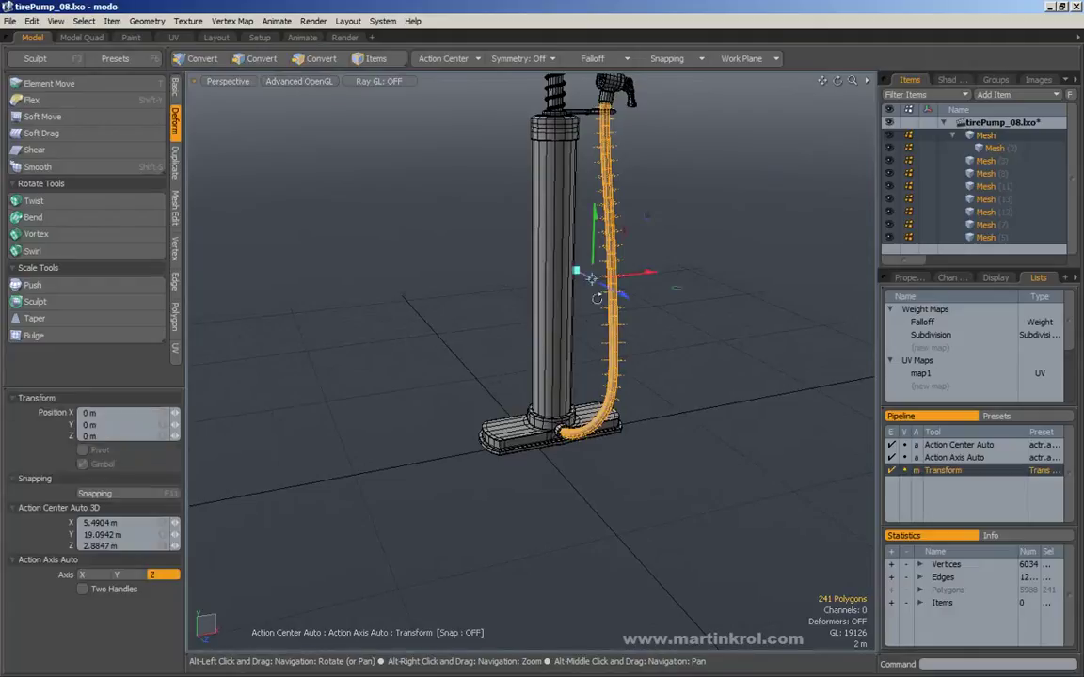
- Set the action center to Automatic for moving the selected hose at the base fitting
alt+right_drag(641, 220, 596, 331)
alt+drag(596, 331, 544, 367)
alt+right_drag(536, 399, 481, 361)
alt+middle_drag(517, 334, 517, 407)
alt+middle_drag(541, 354, 516, 408)
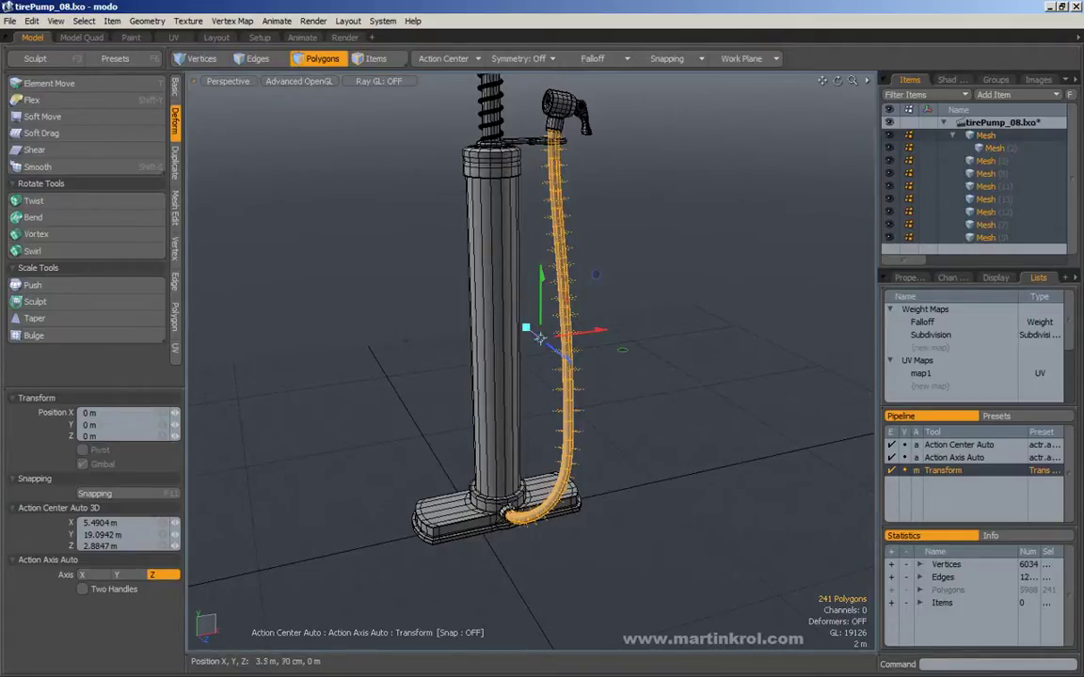
alt+drag(539, 336, 564, 271)
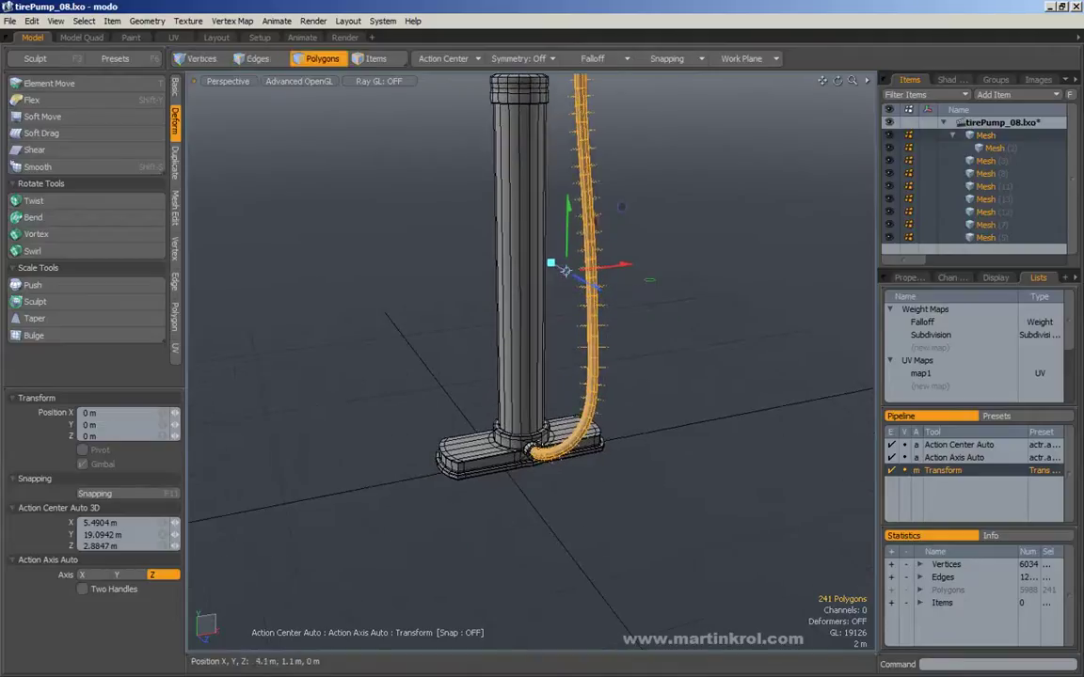
alt+scroll(540, 449, up, 8)
alt+scroll(541, 449, up, 2)
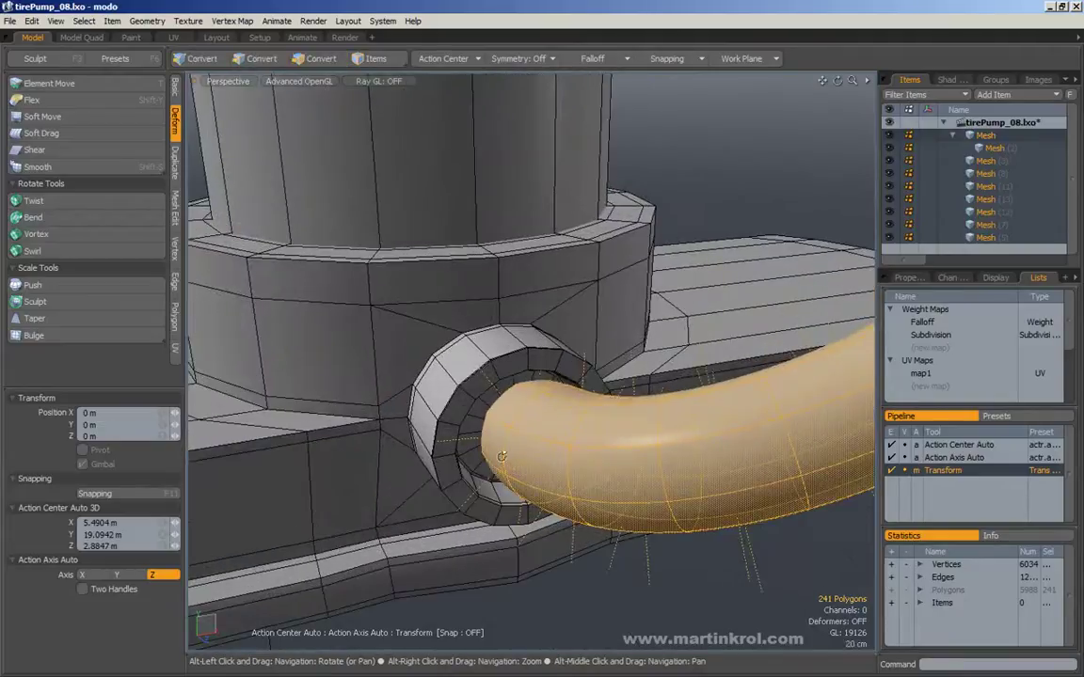
click(442, 59)
click(442, 56)
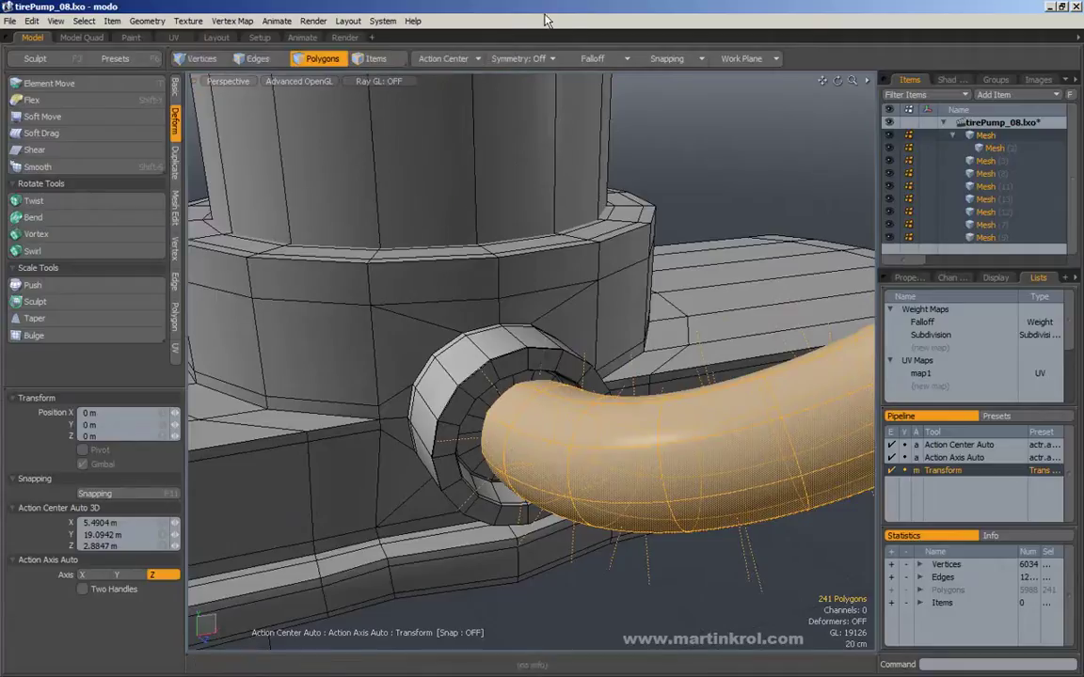
- Center the move handles on the hose's lower end in the fitting and shift the hose -1 mm in X and 5 mm in Y
alt+scroll(529, 460, up, 3)
alt+scroll(529, 460, up, 4)
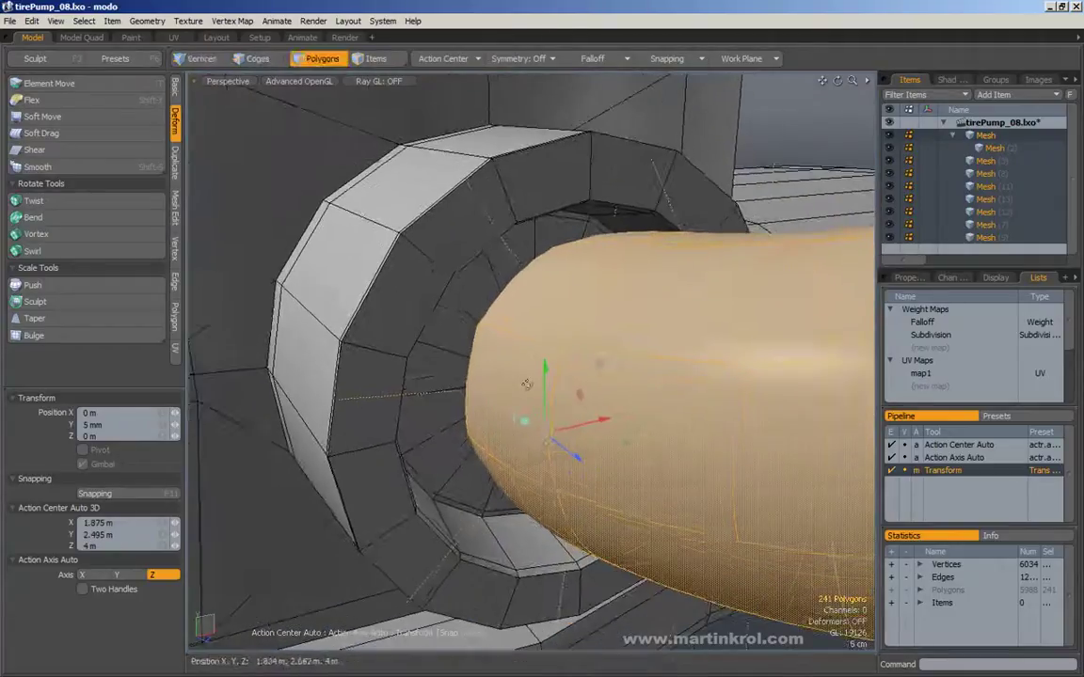
click(547, 289)
drag(577, 285, 555, 270)
alt+drag(591, 271, 546, 261)
drag(451, 208, 450, 205)
- Center the move handles on the hose's upper end below the nozzle and shift the hose 8.4 cm along X
alt+right_drag(450, 204, 258, 246)
alt+middle_drag(512, 188, 530, 536)
alt+right_drag(620, 239, 571, 237)
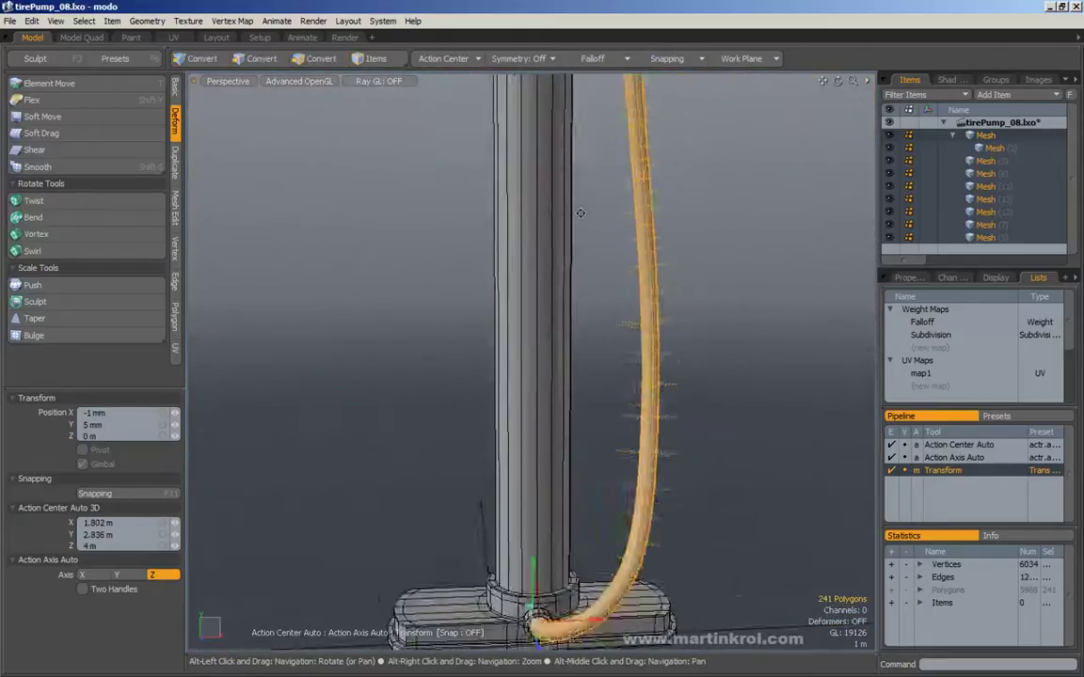
alt+middle_drag(571, 237, 525, 587)
alt+right_drag(588, 379, 795, 373)
alt+drag(551, 307, 565, 224)
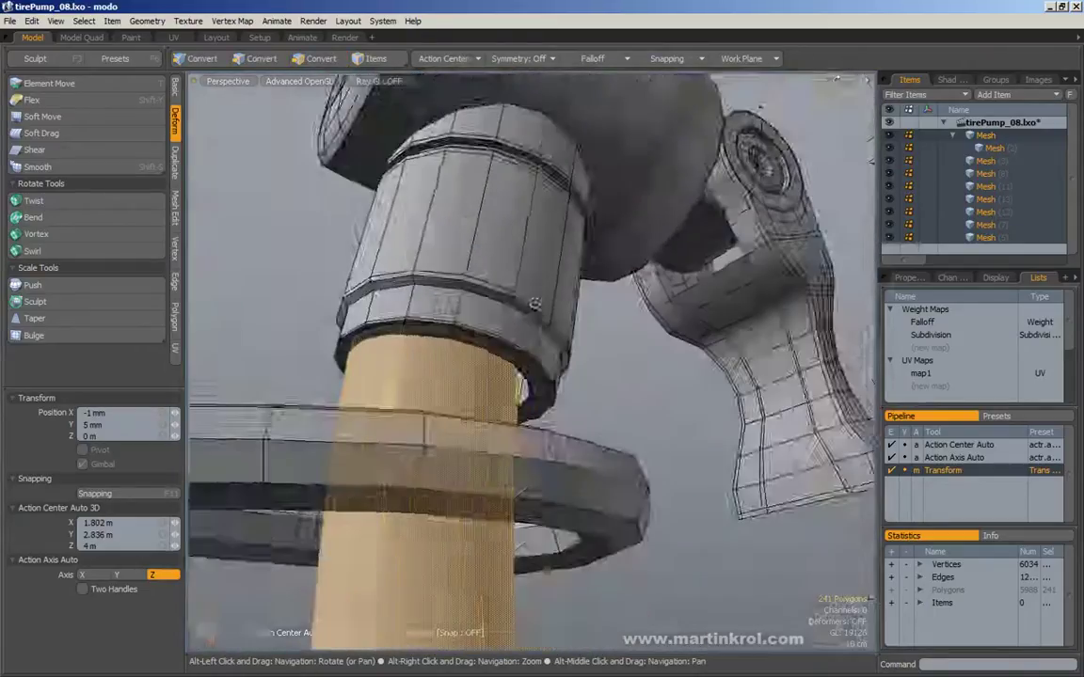
alt+right_drag(470, 282, 555, 283)
alt+drag(555, 282, 541, 268)
click(490, 326)
drag(516, 334, 544, 341)
- Drop the Move tool, deselect the hose and fit the whole pump in the view
alt+right_drag(565, 330, 441, 326)
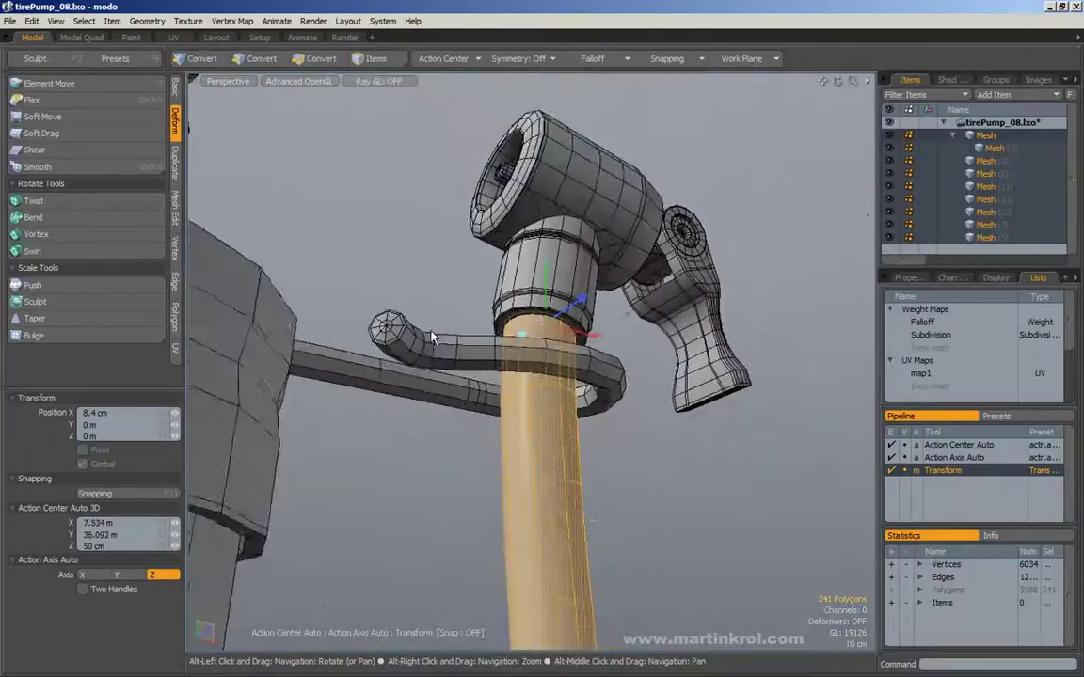
alt+drag(440, 327, 444, 410)
alt+right_drag(479, 410, 433, 410)
alt+middle_drag(433, 410, 435, 289)
alt+right_drag(435, 290, 400, 287)
key(space)
click(583, 288)
key(a)
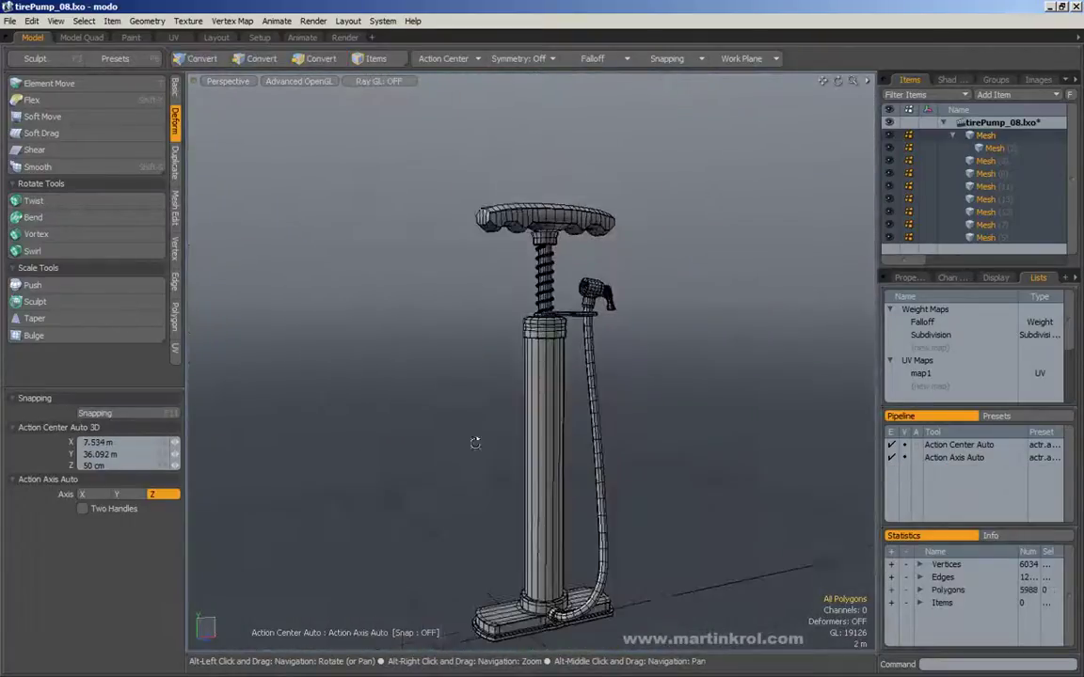
- Examine the pump's base, cylinder and repositioned hose up close
alt+middle_drag(508, 402, 509, 299)
alt+drag(509, 299, 506, 363)
alt+right_drag(506, 363, 608, 423)
alt+middle_drag(607, 423, 499, 472)
alt+right_drag(498, 472, 495, 449)
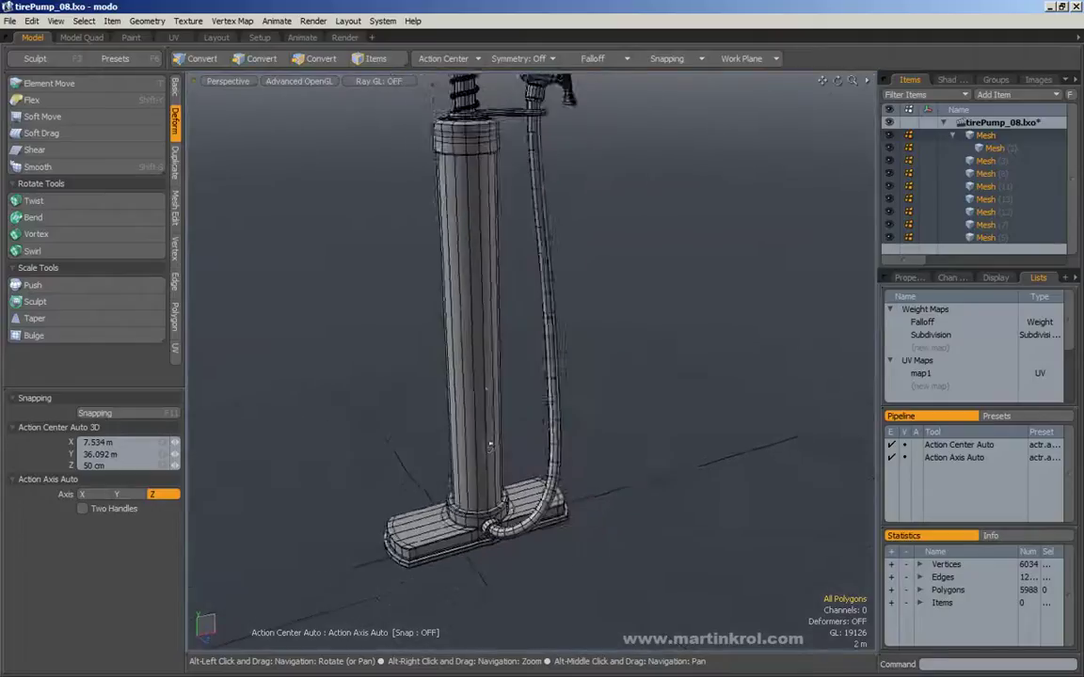
alt+middle_drag(513, 301, 506, 348)
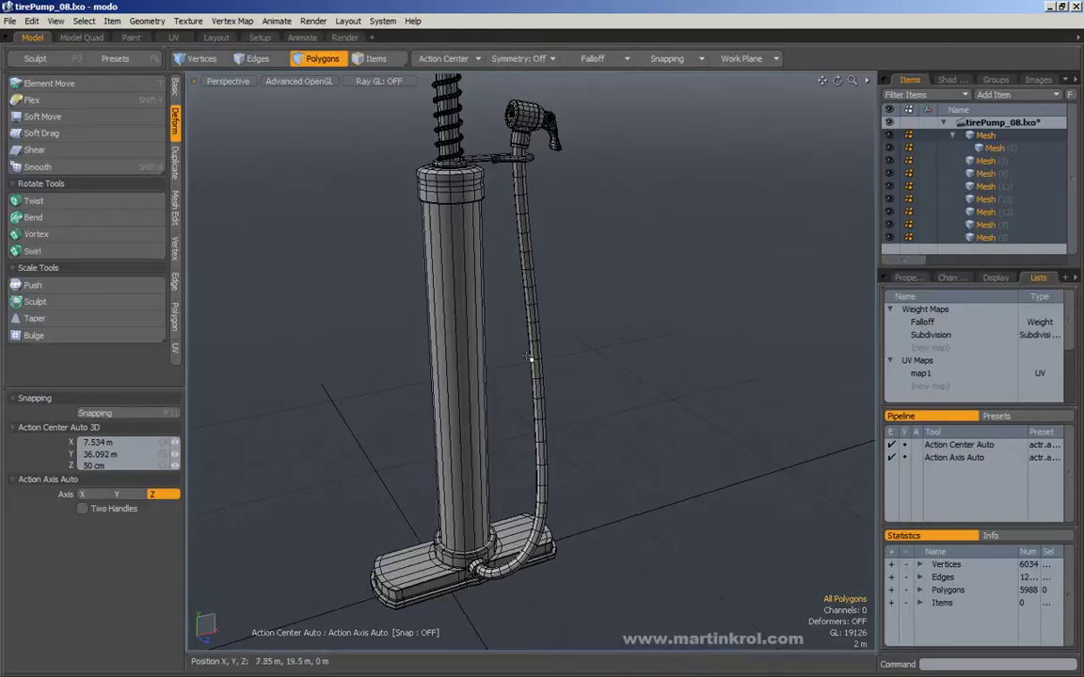
alt+middle_drag(498, 484, 508, 380)
alt+drag(518, 315, 539, 291)
alt+right_drag(539, 291, 498, 316)
alt+middle_drag(499, 316, 491, 391)
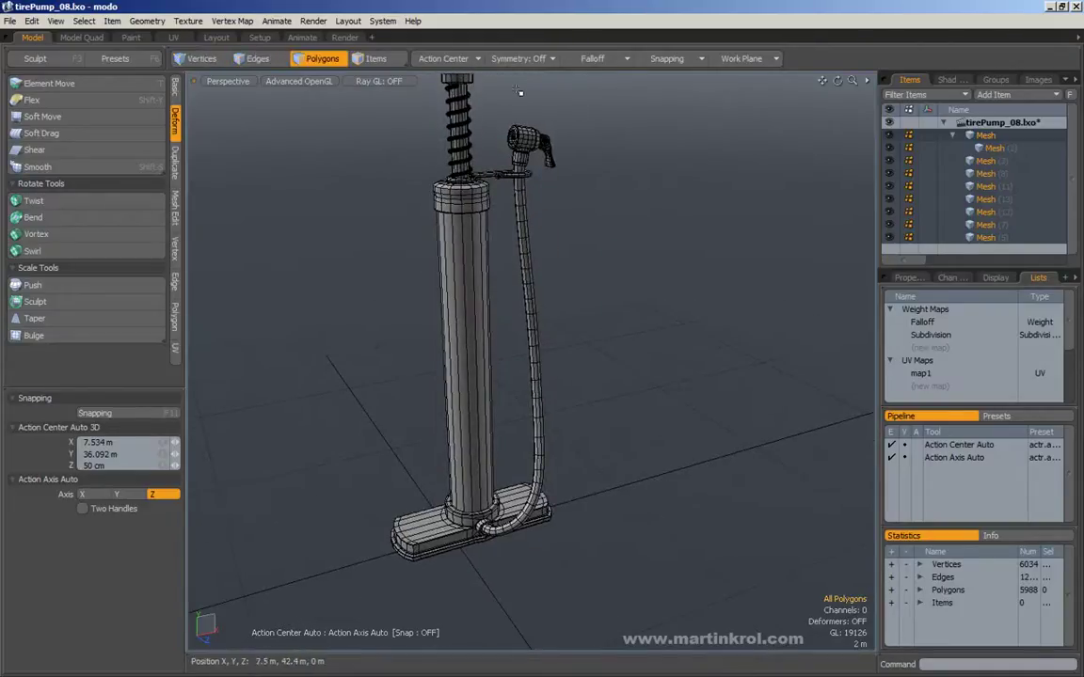
- Examine the Action Center presets and the separate Center and Axis choices, keeping the Automatic behaviour
click(461, 61)
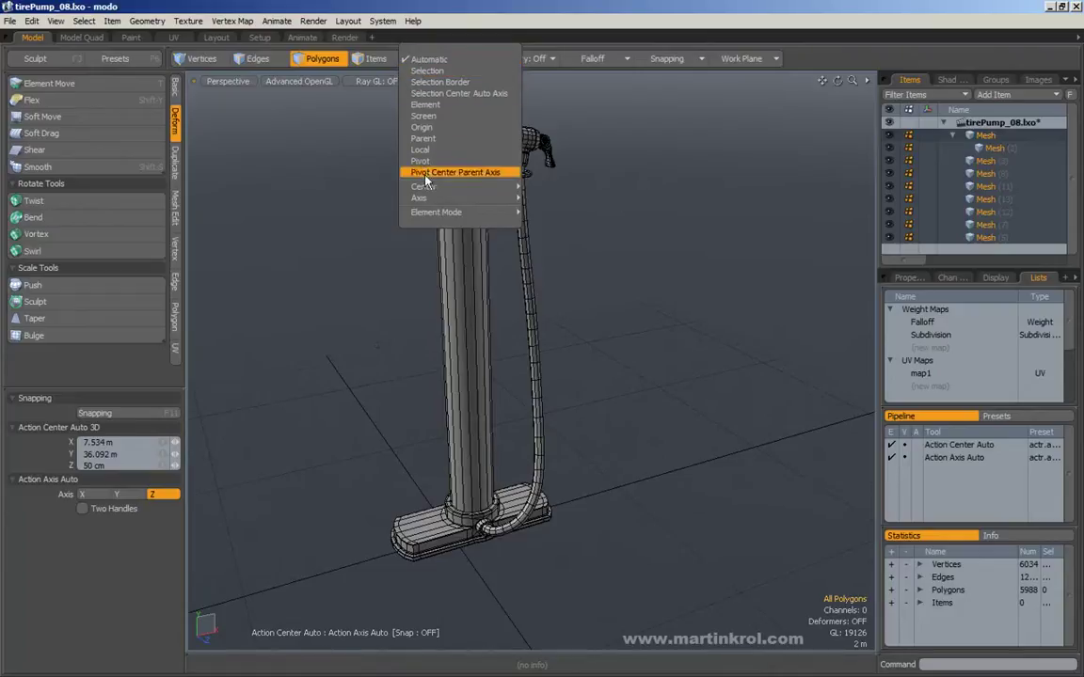
mouse_move(432, 203)
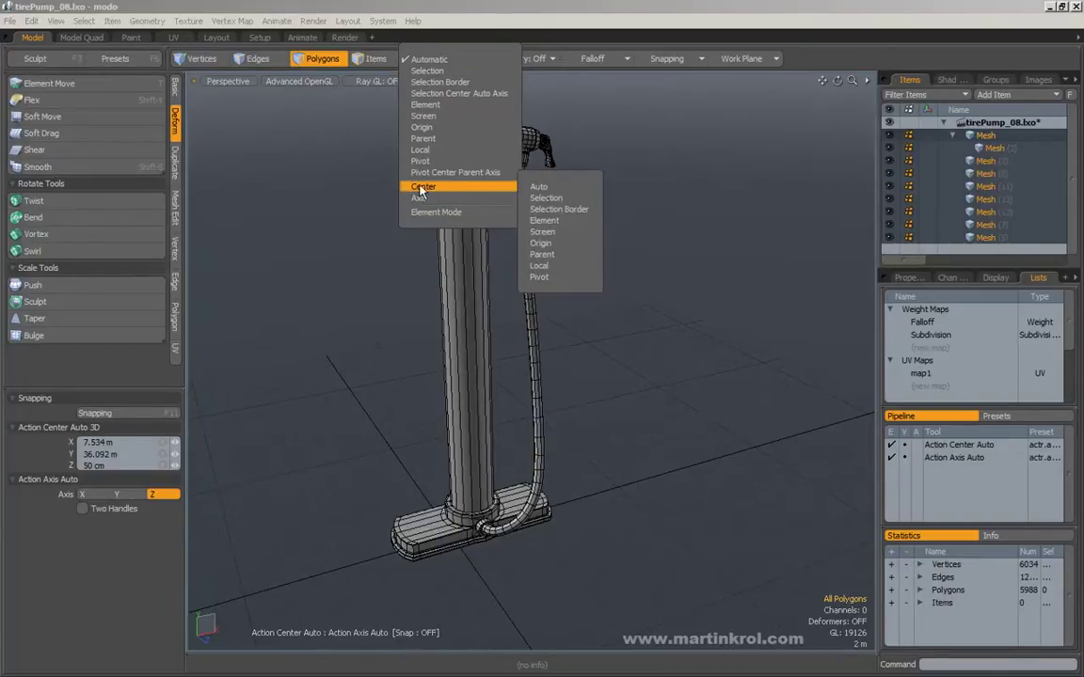
click(546, 186)
click(450, 63)
mouse_move(471, 199)
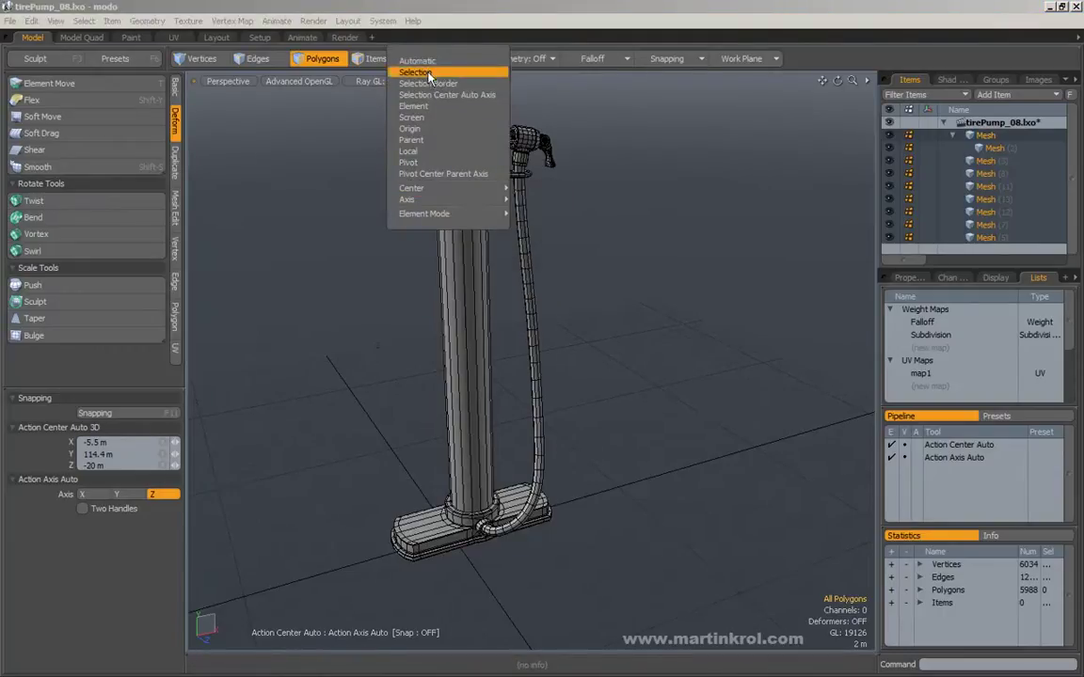
click(441, 42)
click(431, 58)
click(430, 63)
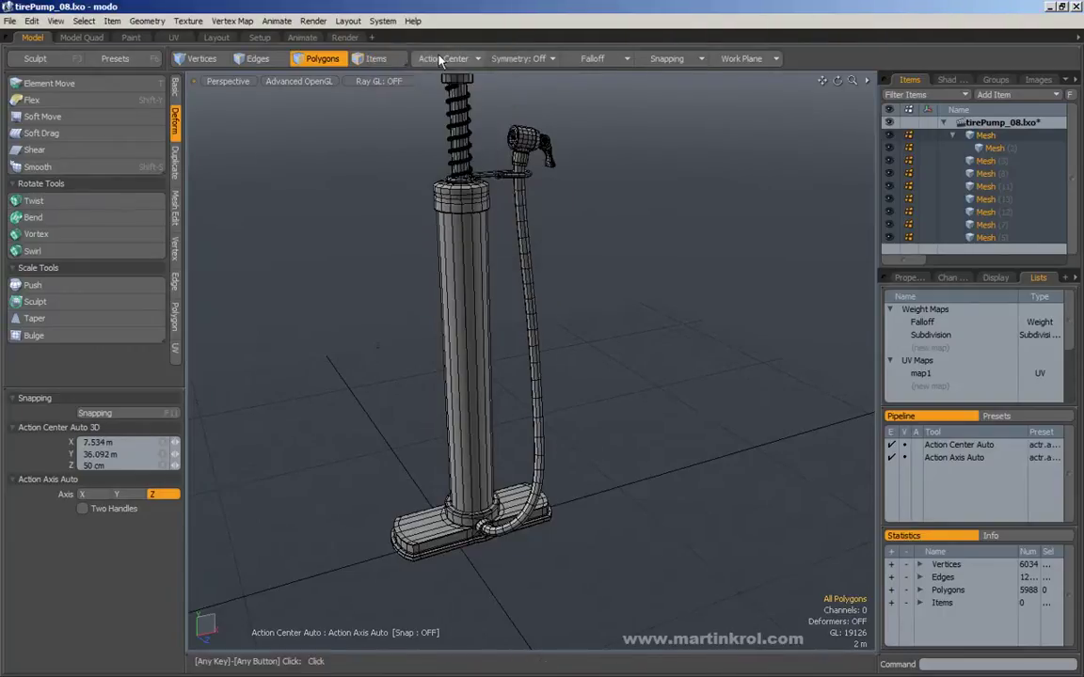
- Check that the action center is set to Automatic and reapply it with the pump's handle in view
click(440, 59)
click(442, 60)
alt+drag(462, 82, 469, 320)
click(442, 58)
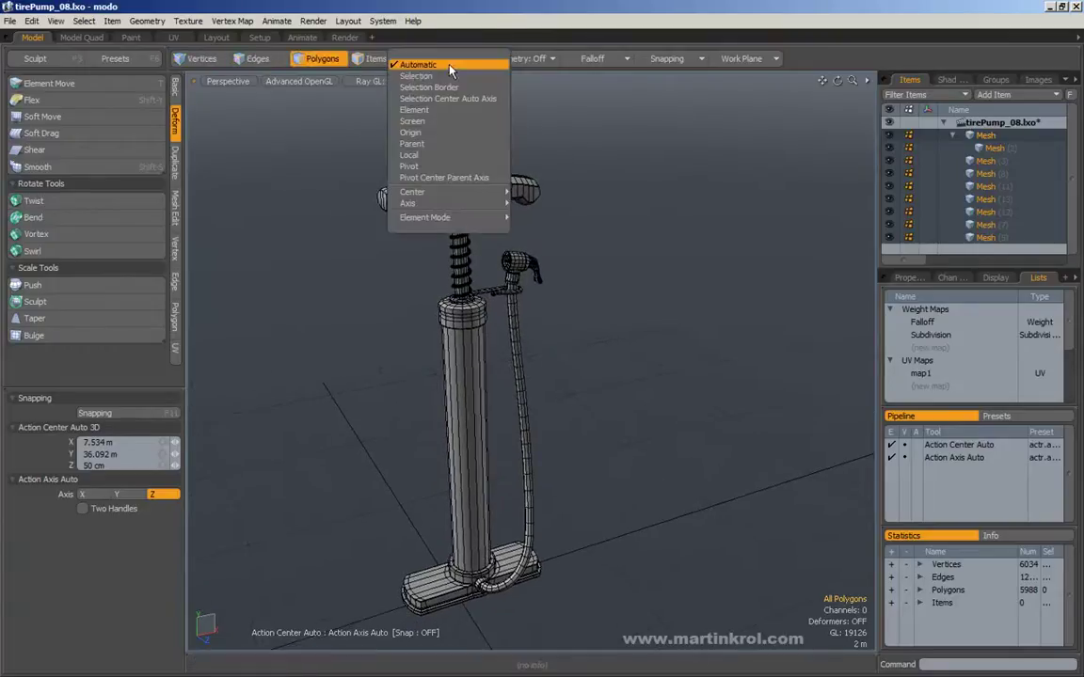
click(629, 126)
alt+drag(623, 188, 523, 276)
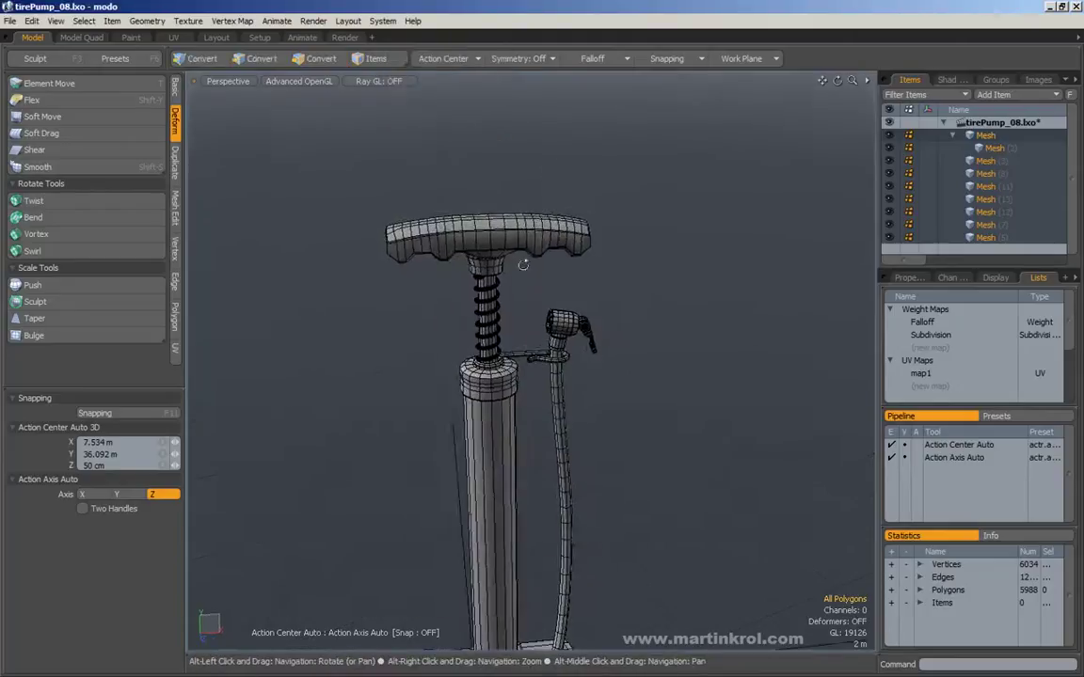
click(455, 60)
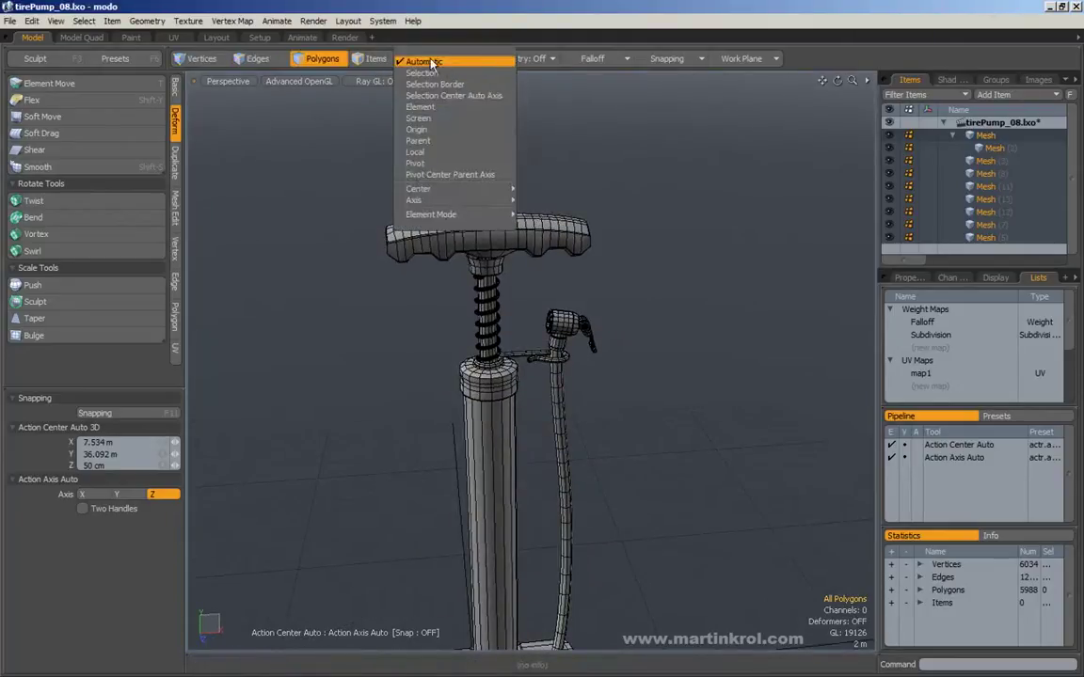
click(422, 63)
- Select the whole pump handle, activate the Move tool and set the action center to Automatic
alt+right_drag(484, 169, 497, 233)
double_click(464, 309)
alt+drag(465, 310, 454, 288)
key(w)
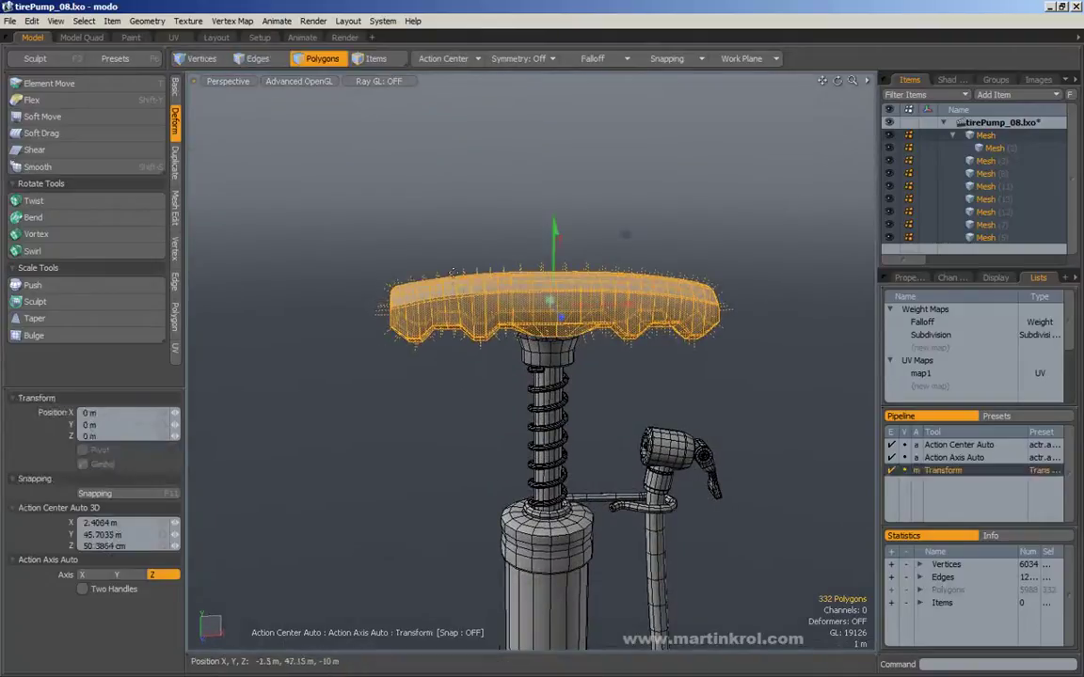
click(450, 61)
click(451, 61)
click(451, 61)
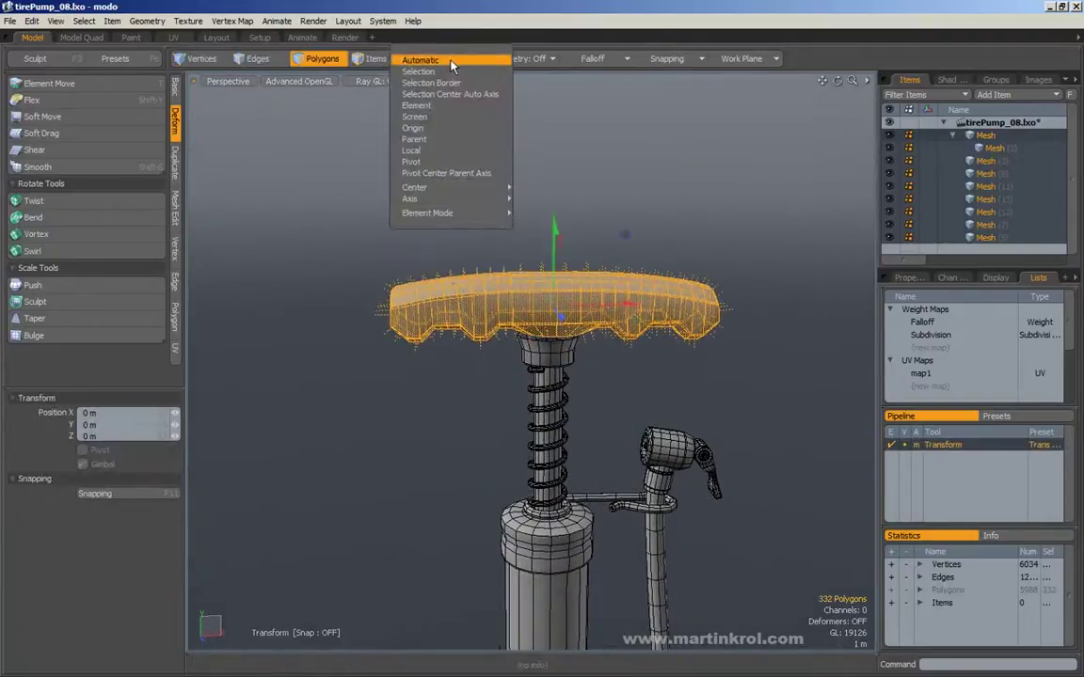
click(450, 62)
- Place the Move tool's center at various points around the selected handle, cylinder and nozzle
click(425, 210)
click(513, 132)
click(400, 305)
click(383, 345)
alt+drag(399, 384, 520, 449)
alt+right_drag(521, 450, 511, 465)
alt+middle_drag(512, 465, 435, 358)
click(460, 411)
click(623, 350)
click(667, 471)
click(470, 525)
click(356, 368)
click(433, 279)
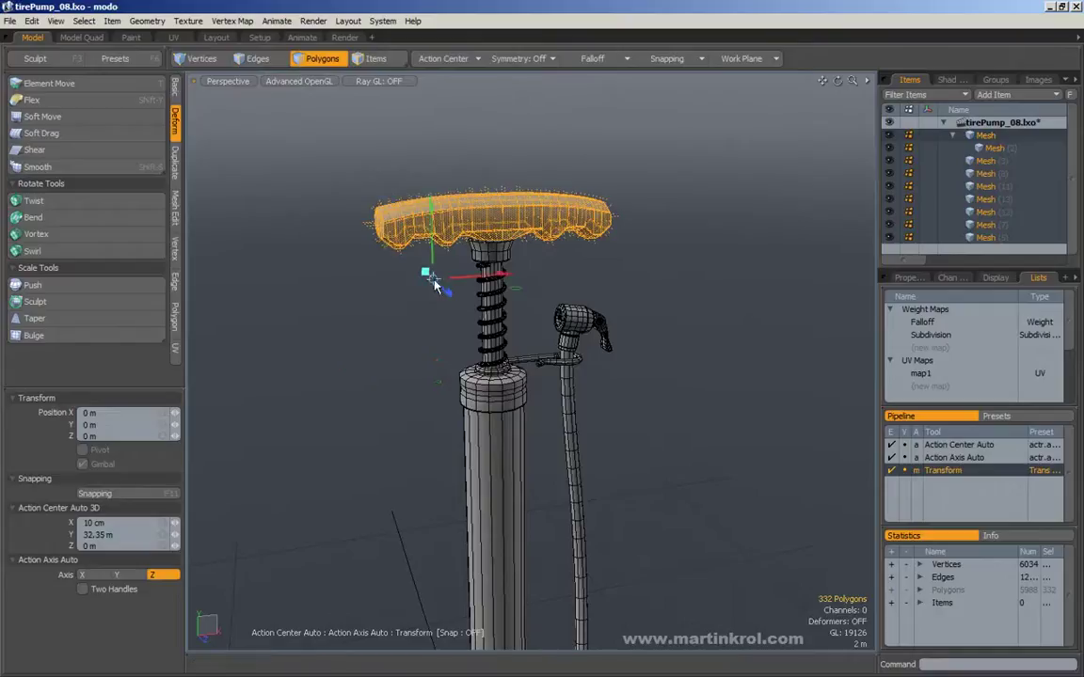
- Place the move center at -3.55 m, 35.2 m, -10 m below the handle, then undo the trial move
alt+middle_drag(434, 280, 436, 331)
alt+right_drag(436, 332, 470, 333)
click(380, 415)
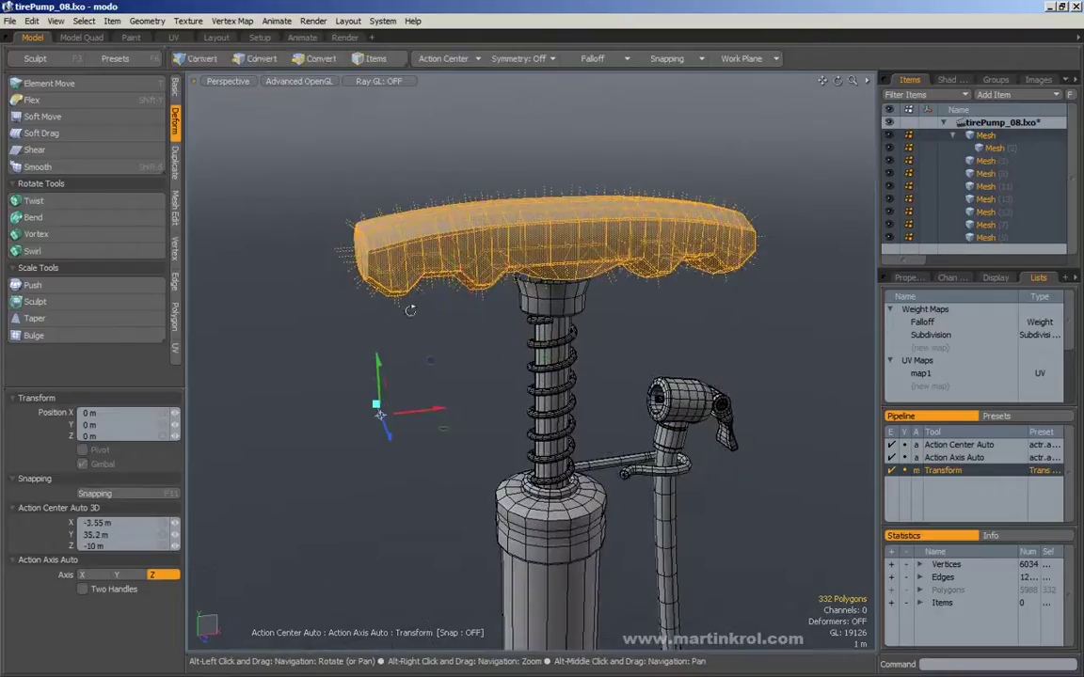
alt+drag(409, 306, 423, 358)
alt+middle_drag(466, 326, 406, 322)
mouse_move(330, 365)
mouse_down()
mouse_move(322, 289)
mouse_move(329, 352)
mouse_up()
key(ctrl+z)
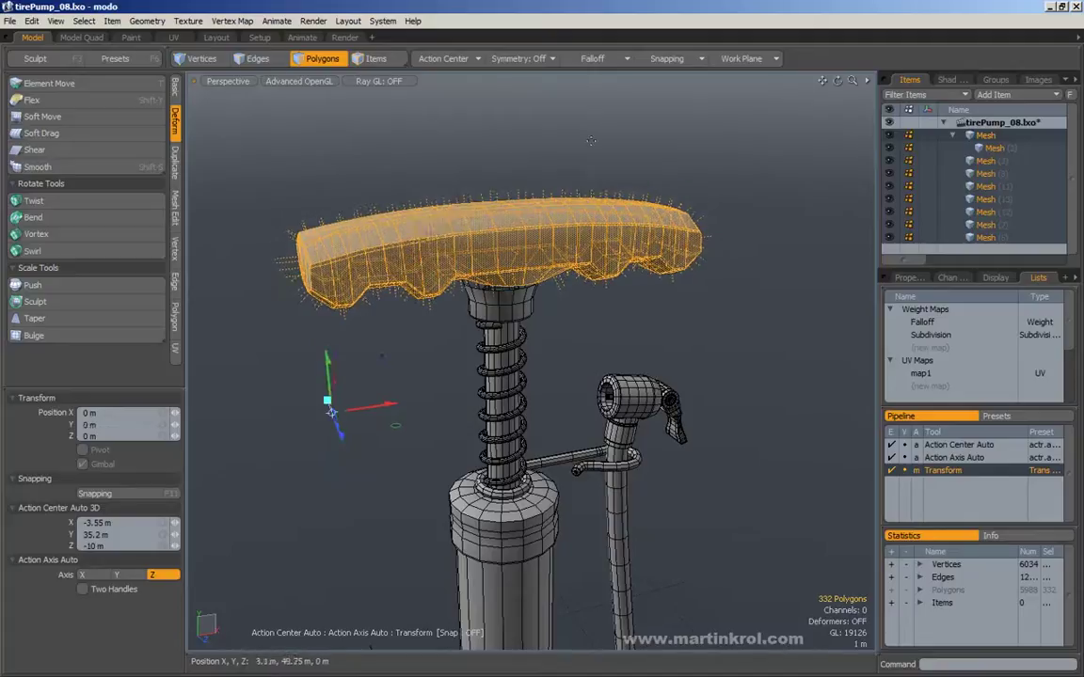
- Drop the Move tool, clear the selection, then reselect the whole handle and activate Move again
alt+right_drag(453, 244, 352, 268)
alt+drag(348, 270, 406, 200)
key(space)
click(677, 228)
alt+drag(665, 313, 632, 329)
double_click(511, 258)
key(w)
scroll(500, 245, up, 5)
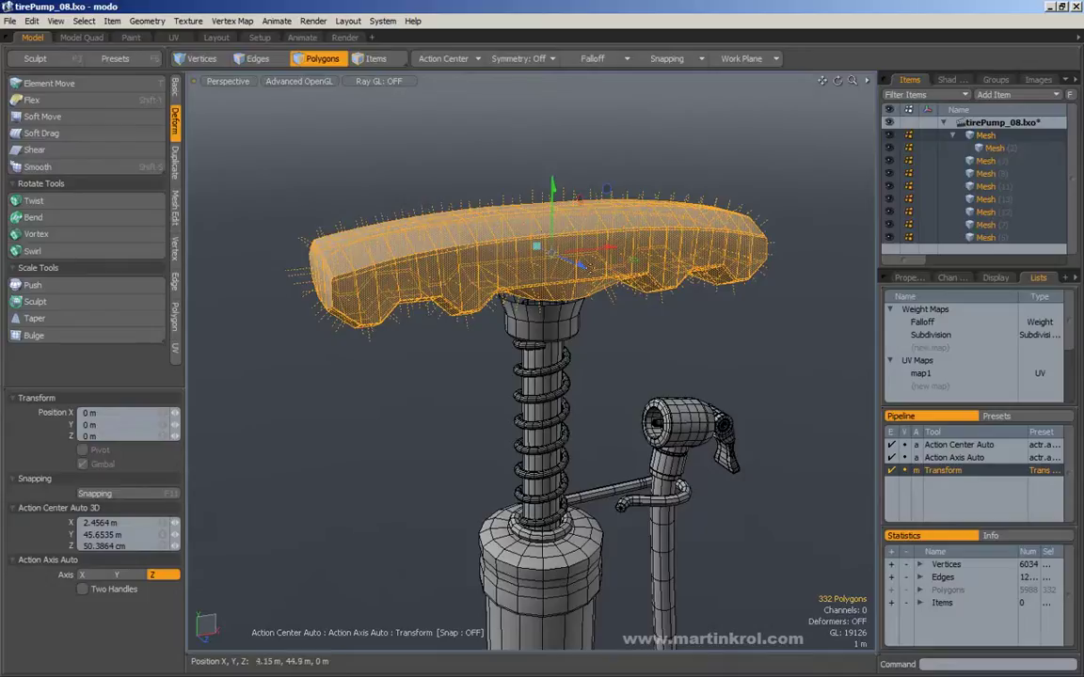
- Deselect the handle and activate Move with the whole pump in view, placing the center beside the hose
alt+drag(584, 269, 602, 256)
scroll(606, 268, down, 5)
alt+shift+drag(649, 432, 611, 321)
scroll(592, 230, down, 2)
key(space)
click(609, 223)
key(w)
click(610, 303)
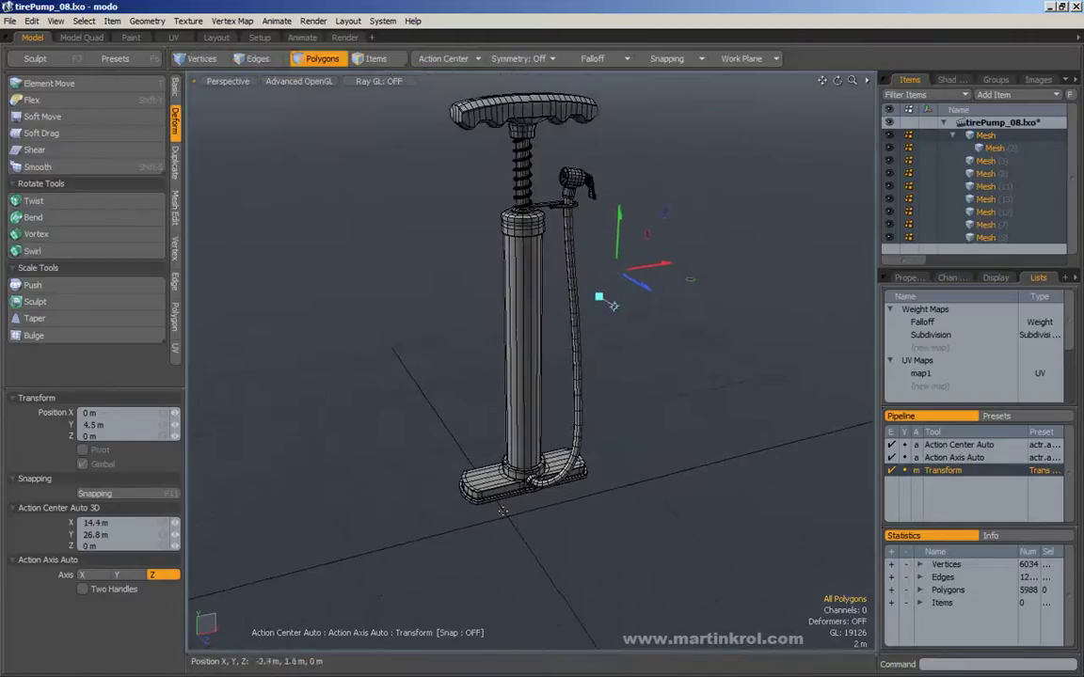
- Place the move center at several points around the pump, ending on the handle's end above the hose nozzle
drag(645, 277, 659, 245)
click(732, 320)
click(469, 336)
click(698, 243)
drag(703, 205, 638, 250)
key(3)
click(568, 179)
alt+drag(568, 177, 552, 174)
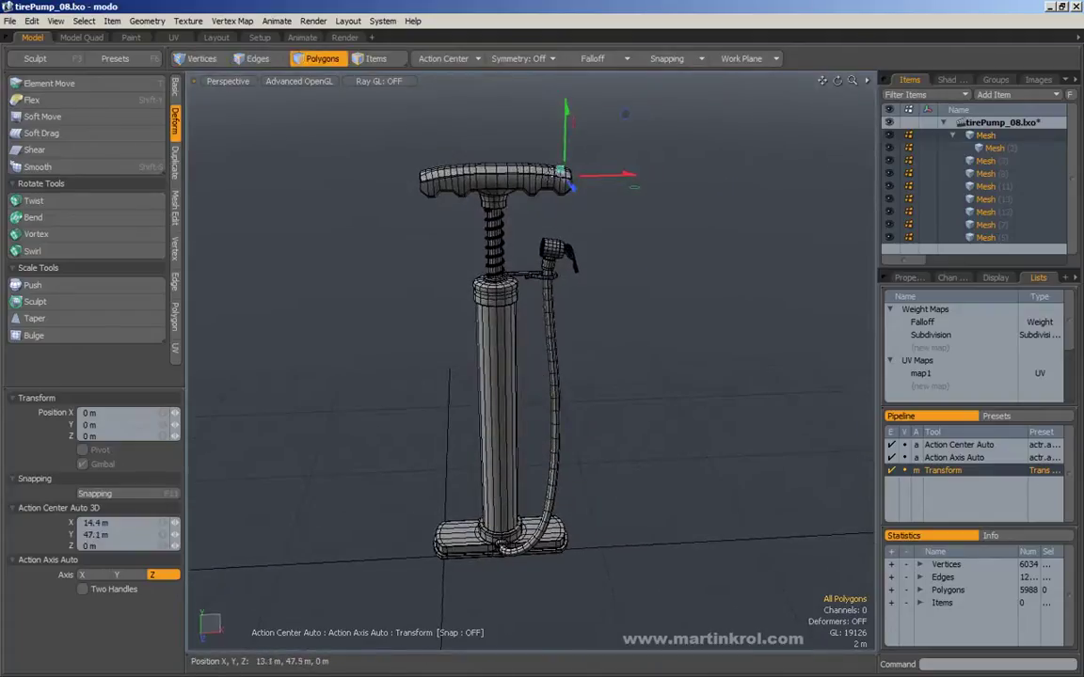
- Try the Rotate tool on the pump from centers placed on both handle ends and undo the rotation
key(e)
click(572, 181)
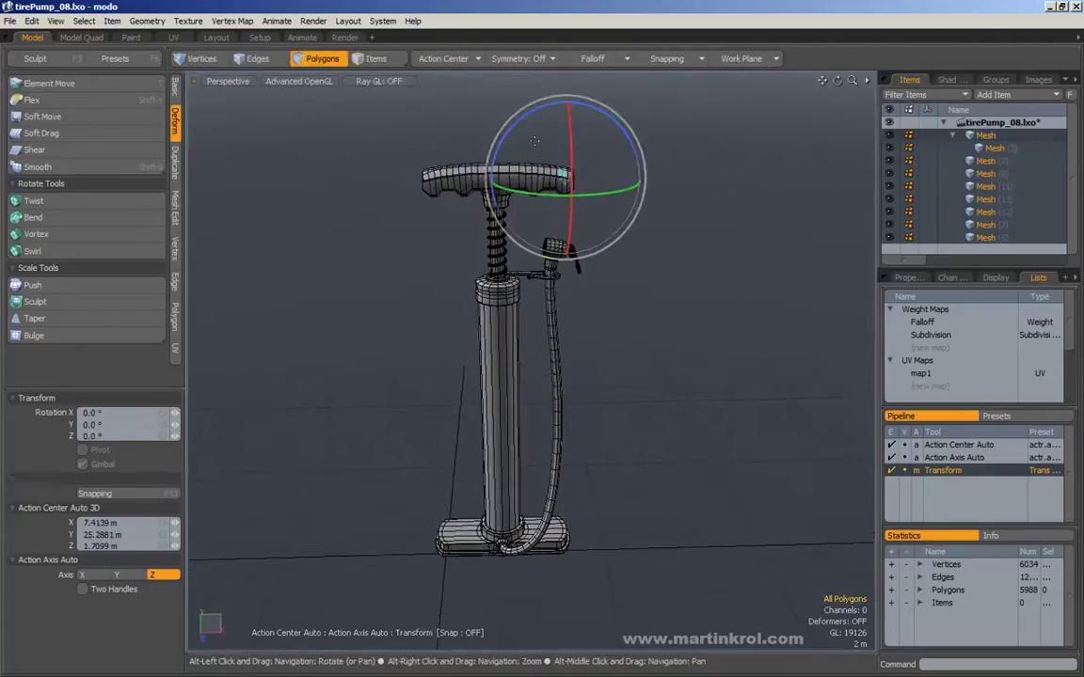
click(430, 186)
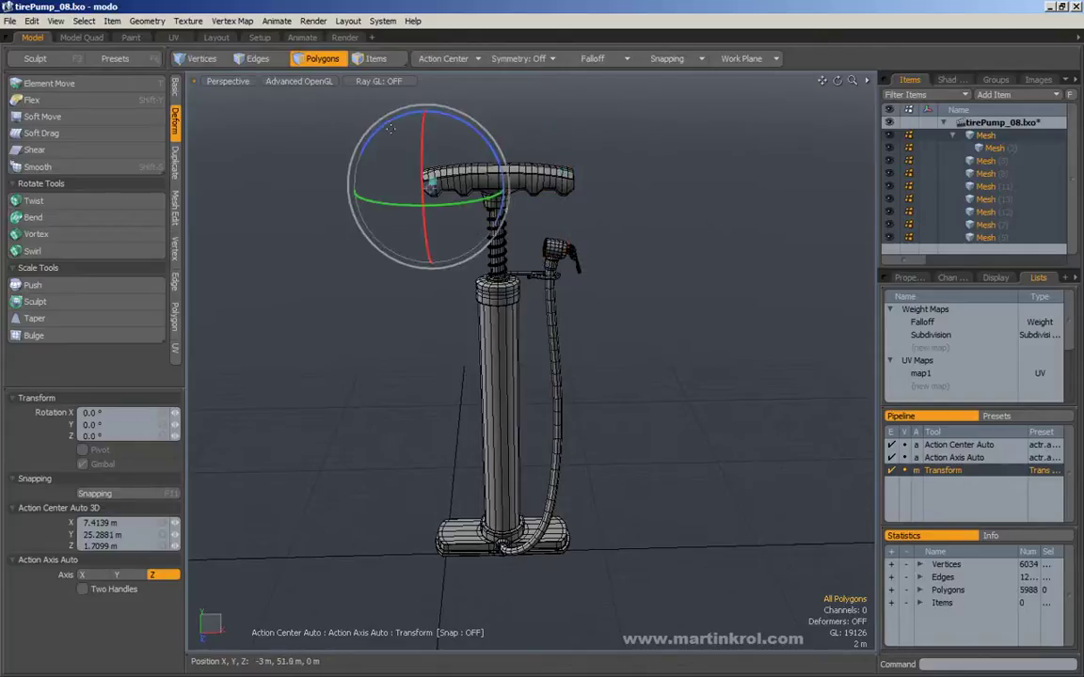
drag(390, 127, 365, 126)
key(ctrl+z)
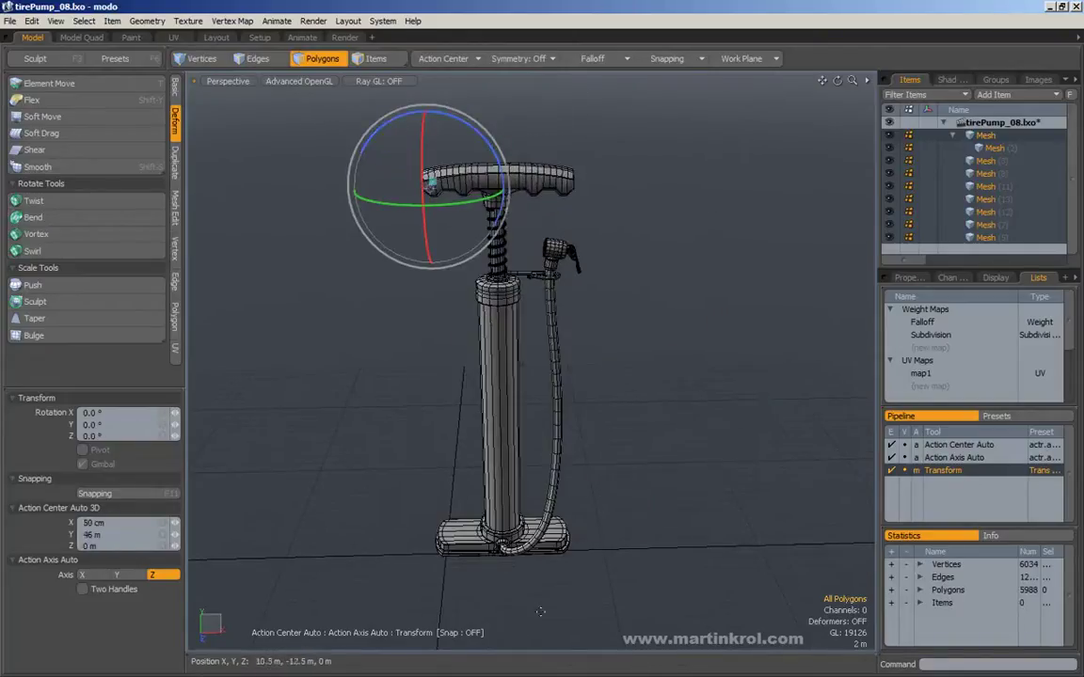
- Place the rotation center on the pump's base, try rotating the pump and undo the rotation
click(497, 538)
drag(470, 498, 515, 453)
key(ctrl+z)
- Try scaling the pump from a center on the handle's end above the nozzle, undo it and drop the tool
key(3)
key(r)
click(566, 185)
drag(570, 182, 523, 182)
key(ctrl+z)
key(q)
- Lasso-select the end section of the handle opposite the hose nozzle, including its hidden rear polygons
alt+drag(688, 309, 565, 314)
click(425, 60)
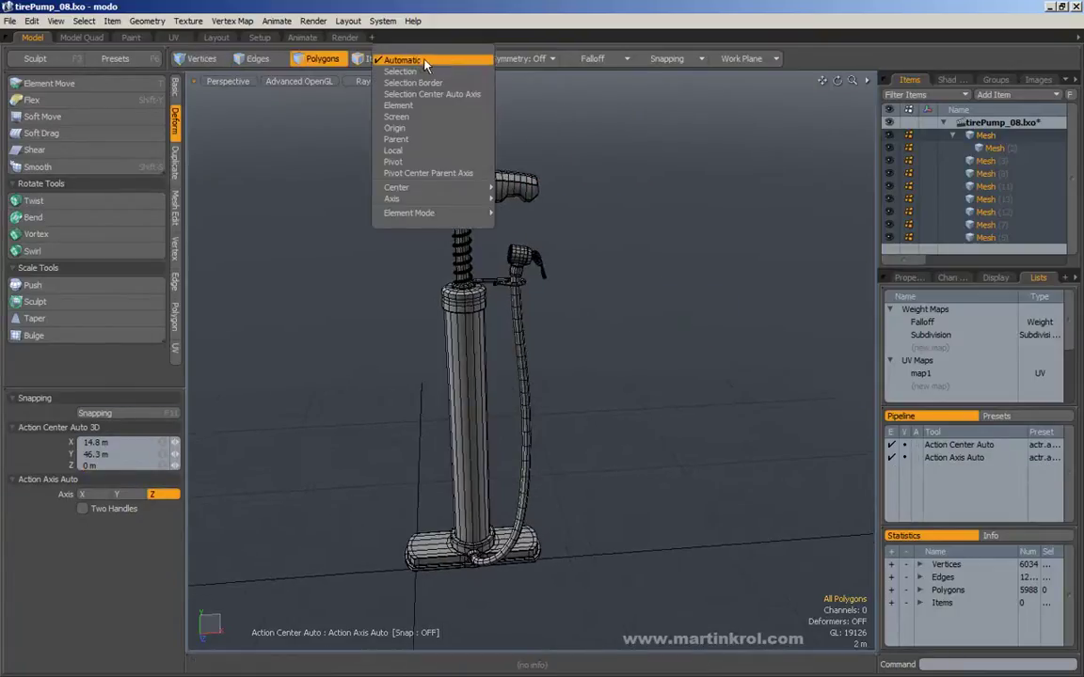
click(516, 82)
alt+right_drag(508, 111, 367, 113)
alt+middle_drag(367, 113, 454, 208)
alt+right_drag(454, 207, 513, 209)
alt+drag(513, 209, 507, 188)
right_drag(329, 185, 466, 401)
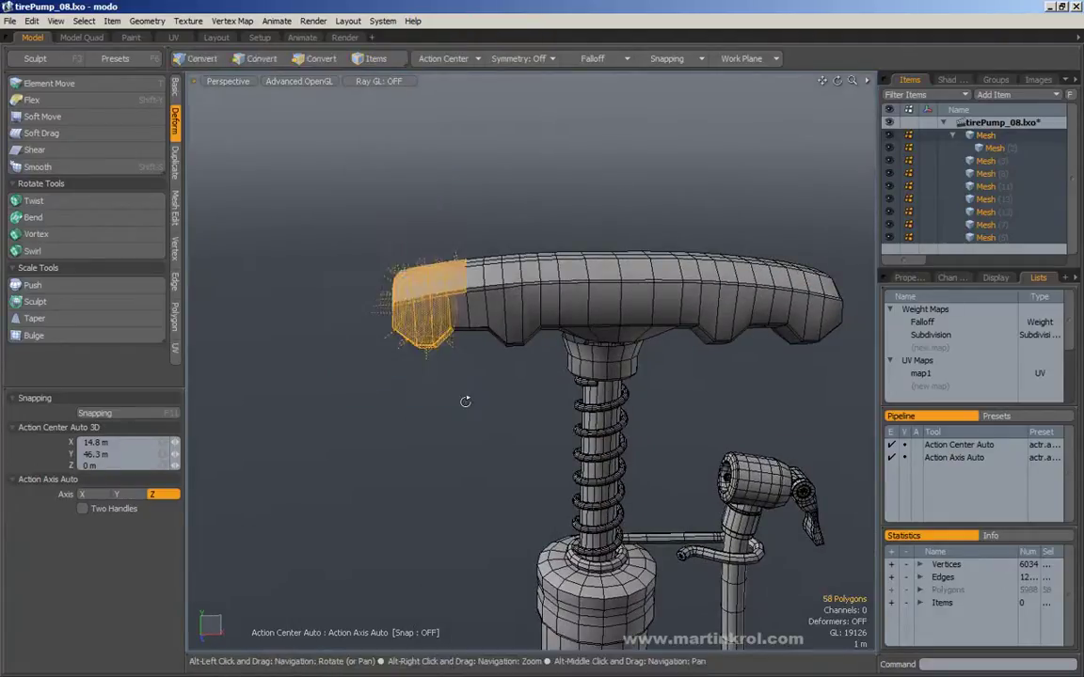
right_drag(338, 200, 446, 383)
alt+drag(451, 399, 470, 395)
alt+drag(447, 168, 422, 172)
middle_drag(344, 173, 461, 404)
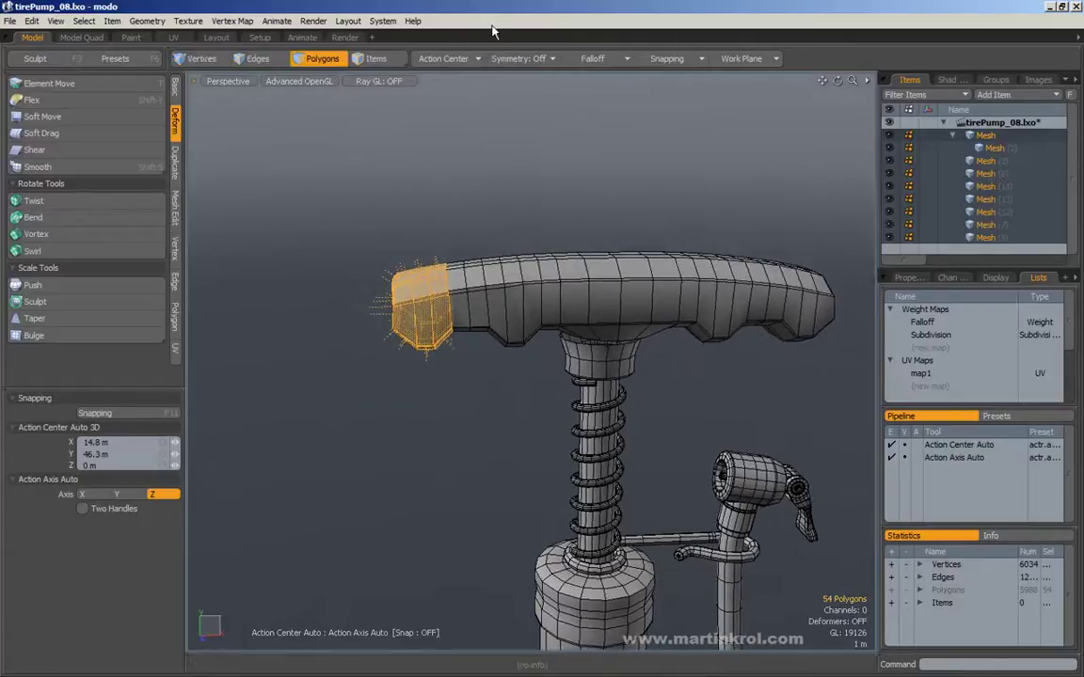
- Set the action center to Selection and activate the Move tool on the handle's end section
click(438, 58)
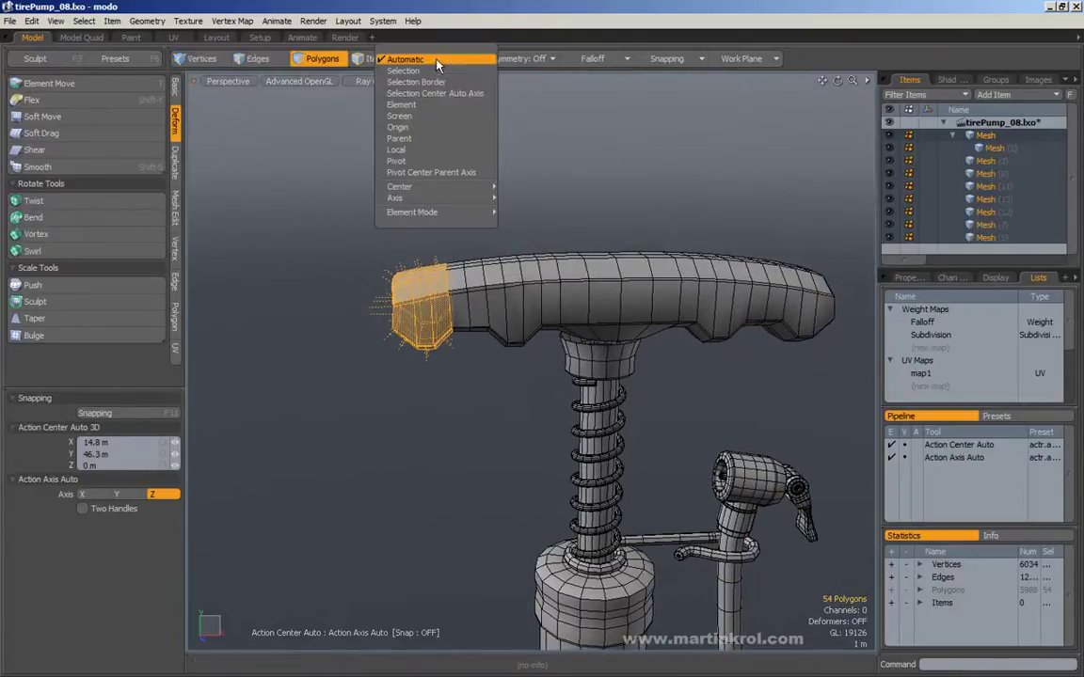
click(409, 77)
scroll(457, 306, up, 3)
key(w)
- Examine the position and orientation of the end section's move handles from several sides, near and far
alt+drag(461, 303, 617, 261)
alt+drag(512, 301, 449, 335)
alt+right_drag(449, 335, 403, 363)
alt+middle_drag(404, 363, 380, 330)
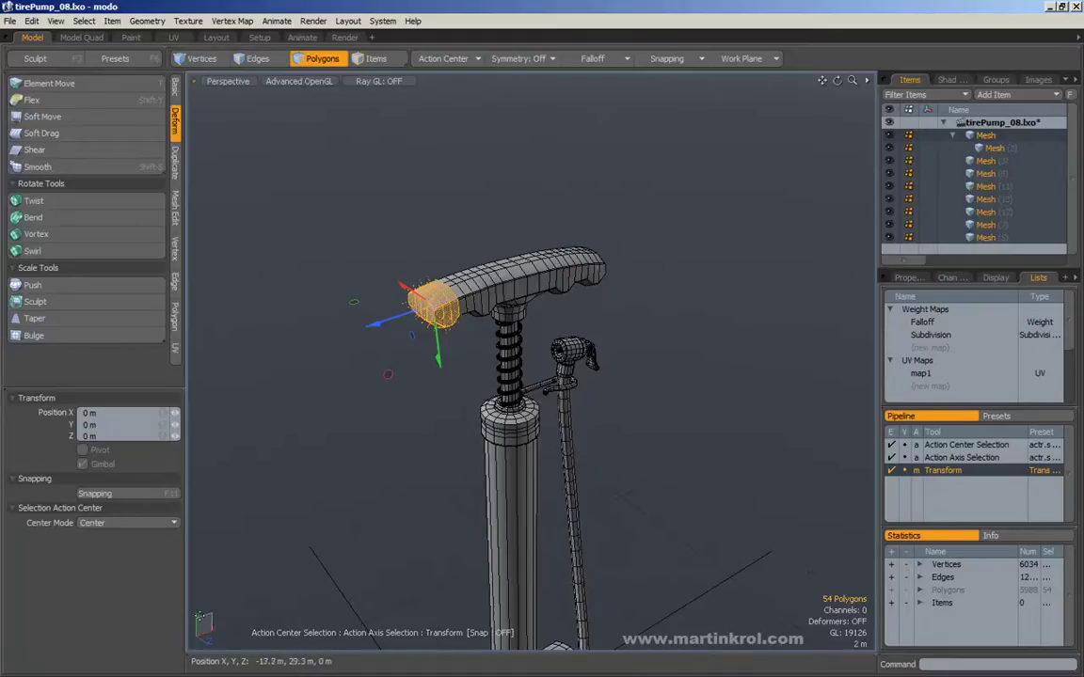
alt+right_drag(329, 561, 284, 562)
alt+middle_drag(284, 563, 280, 341)
alt+drag(280, 342, 344, 403)
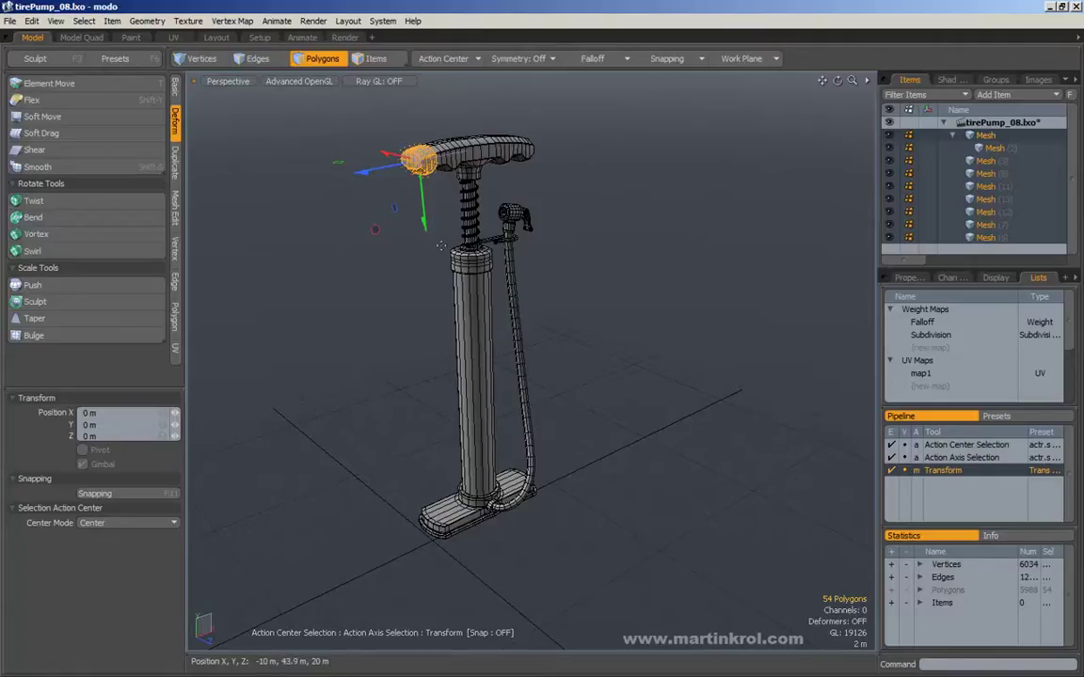
alt+drag(449, 280, 421, 288)
alt+drag(399, 217, 390, 220)
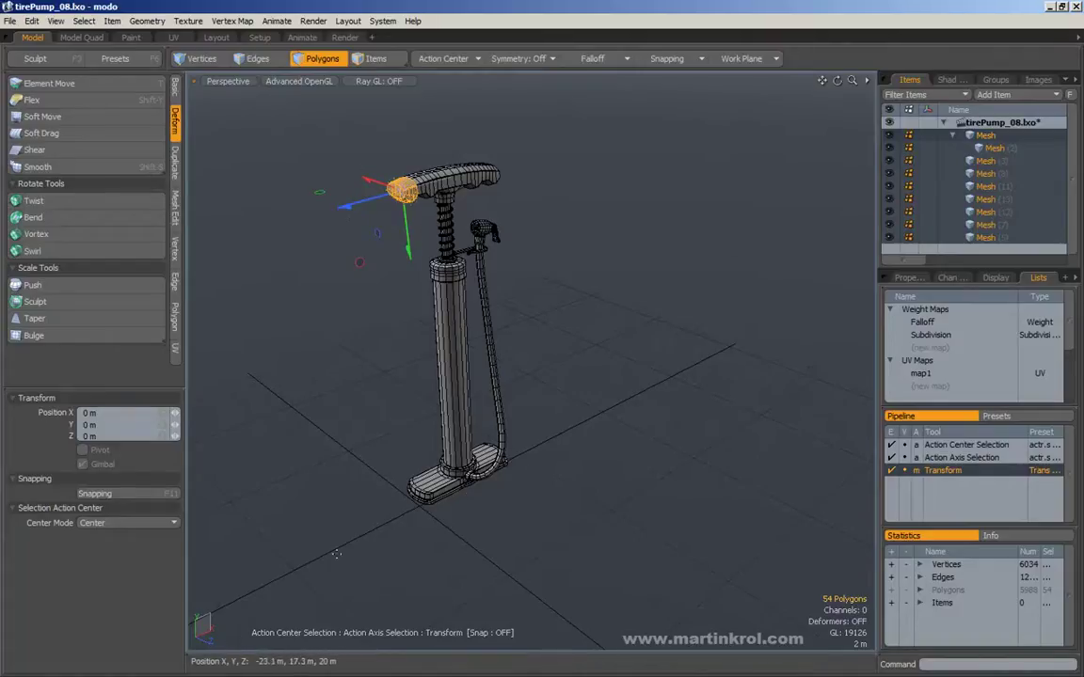
alt+drag(380, 326, 348, 288)
alt+scroll(368, 319, down, 3)
alt+scroll(349, 297, down, 2)
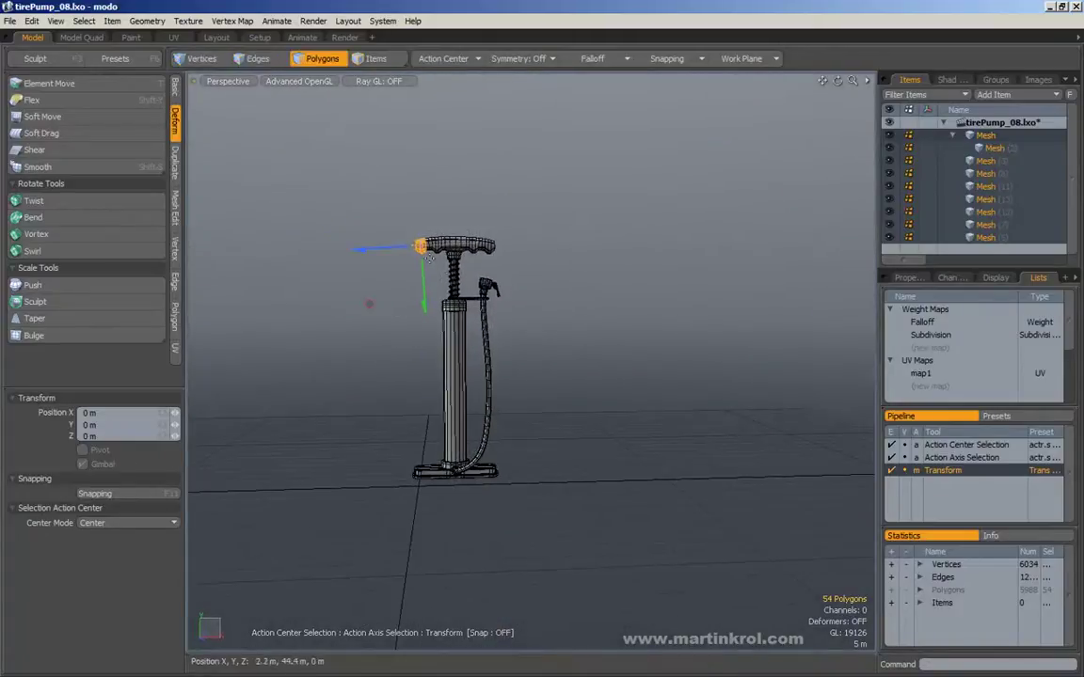
alt+drag(410, 258, 376, 242)
alt+right_drag(375, 241, 454, 291)
alt+drag(453, 291, 491, 324)
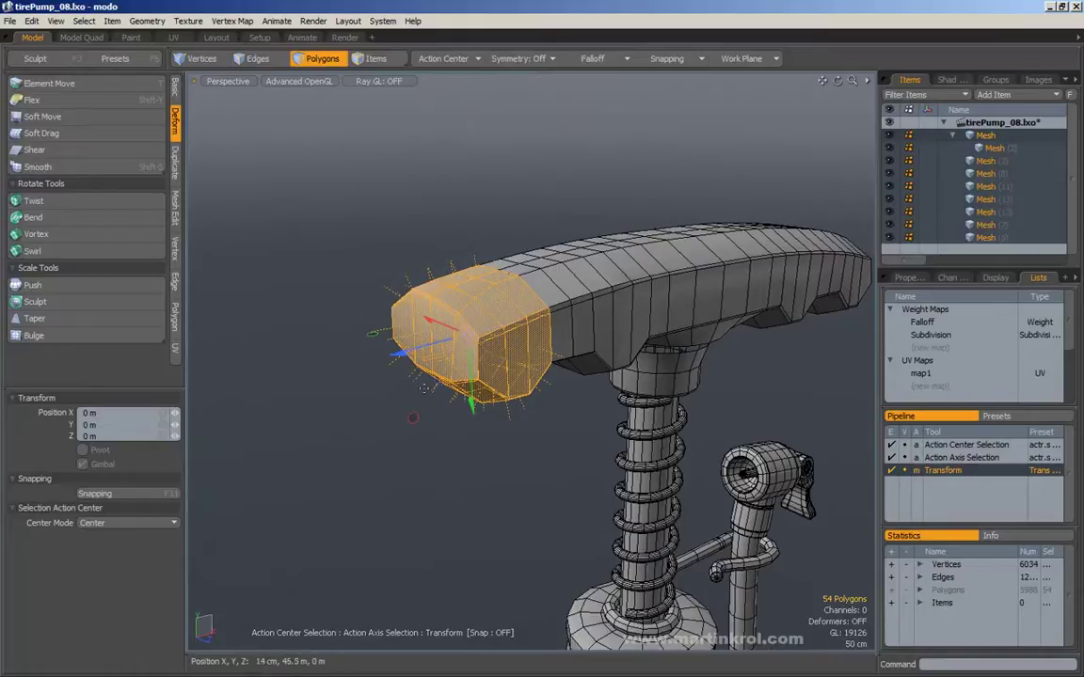
- Select a single polygon on the handle's upper side and activate Move to examine its axis alignment
alt+drag(501, 346, 503, 305)
key(space)
click(505, 304)
key(w)
click(411, 54)
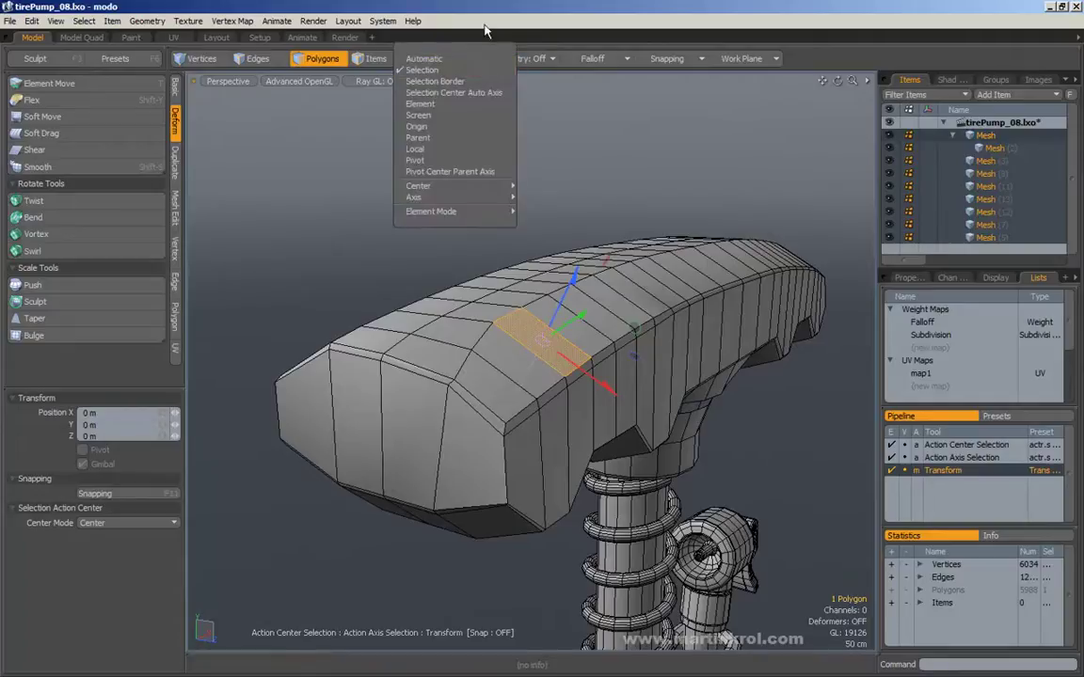
alt+drag(502, 200, 557, 235)
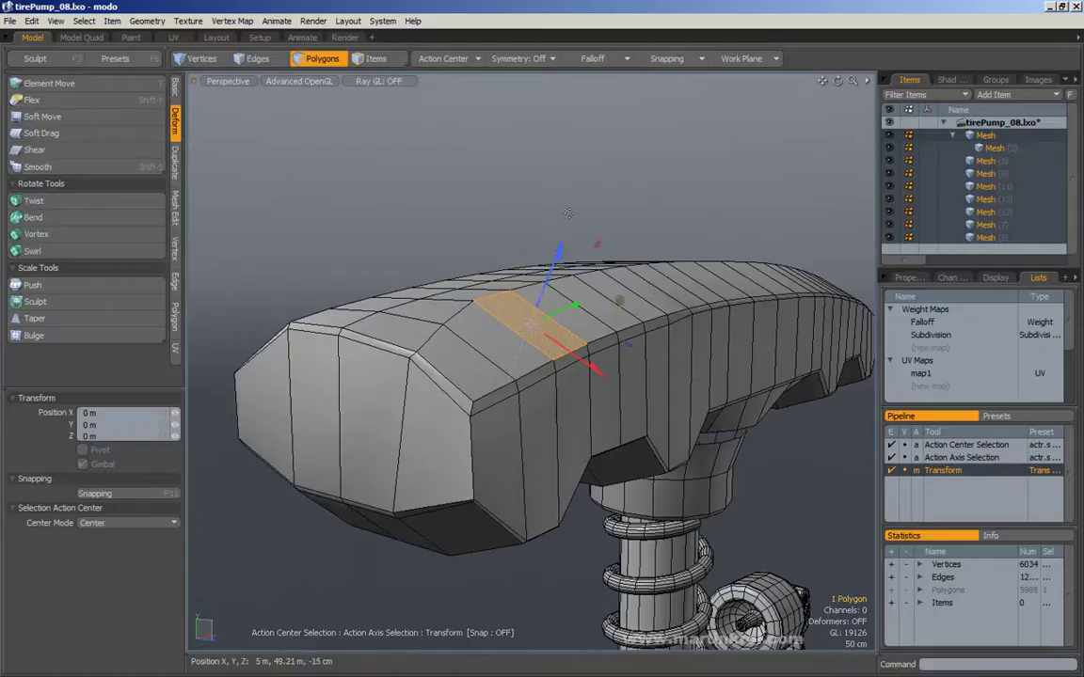
alt+drag(558, 261, 517, 266)
- Reselect one polygon on the handle's upper side, try moving it 66 cm along its Z axis, and undo
key(q)
click(517, 309)
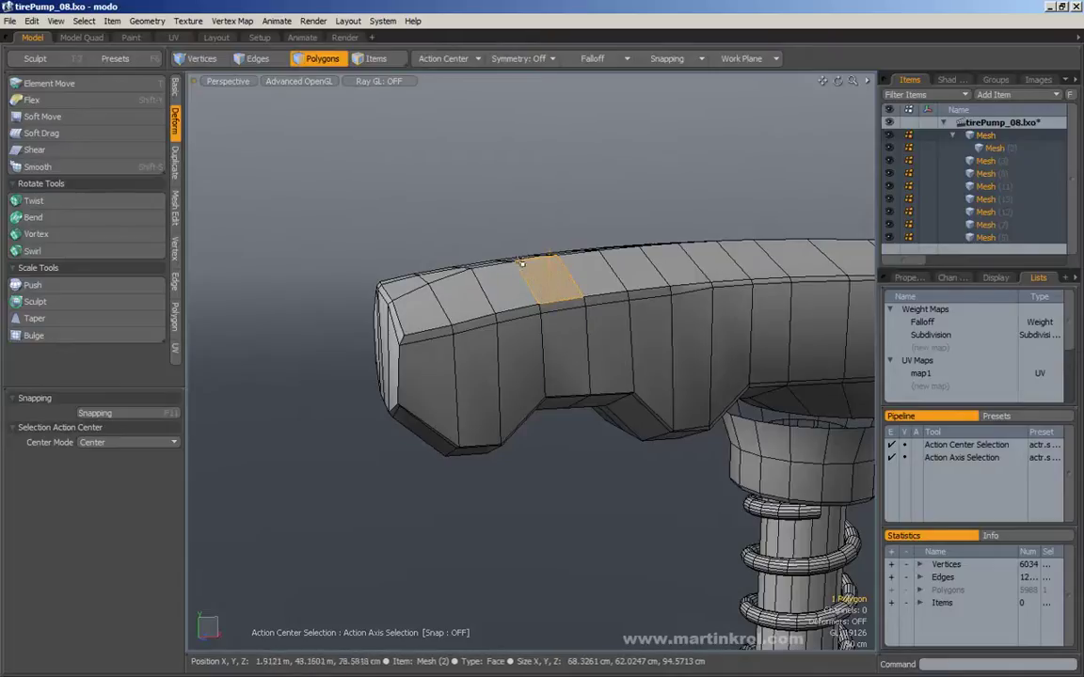
alt+drag(530, 256, 590, 321)
alt+drag(670, 225, 694, 279)
key(w)
drag(616, 292, 637, 233)
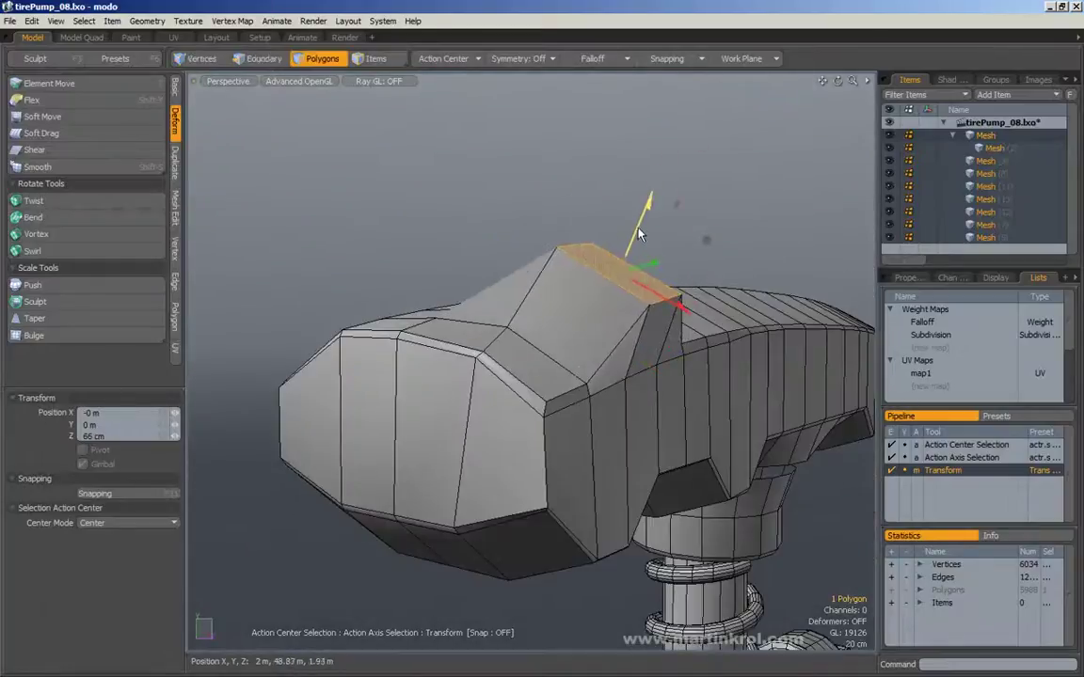
key(ctrl+z)
- Switch the Move tool on and off for the selected polygon to examine how its axes follow the surface
alt+drag(675, 303, 524, 264)
key(q)
key(w)
key(q)
alt+drag(570, 307, 534, 305)
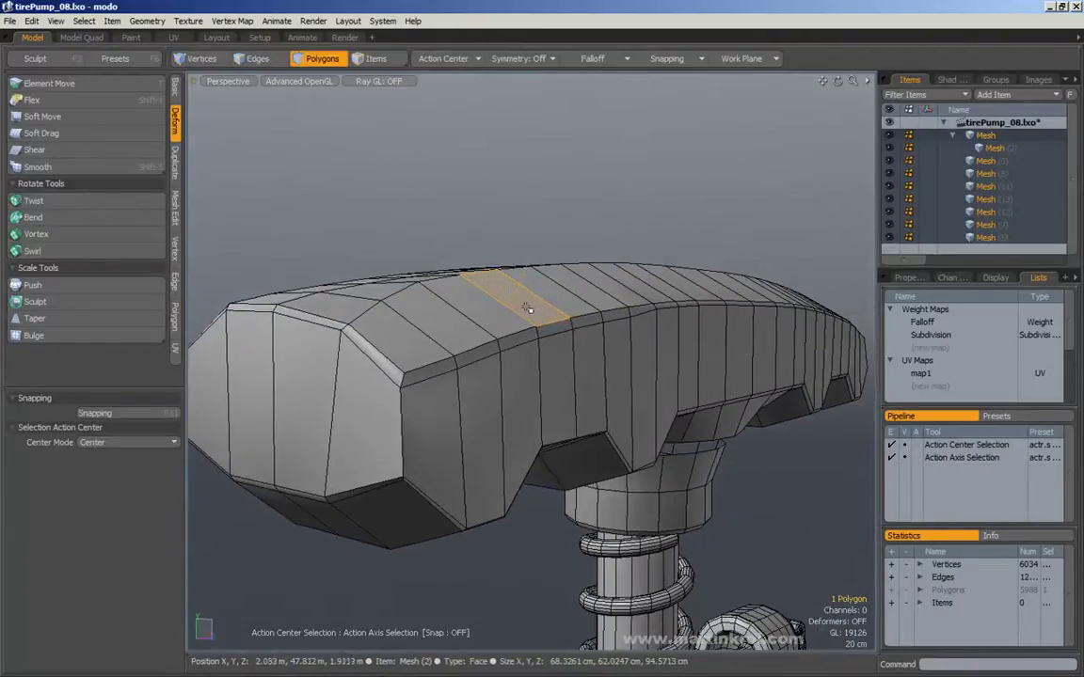
mouse_move(558, 364)
alt+mouse_down()
mouse_move(591, 316)
mouse_move(508, 297)
mouse_move(496, 351)
mouse_move(457, 273)
mouse_move(469, 320)
mouse_move(546, 386)
mouse_move(458, 308)
mouse_move(337, 308)
alt+mouse_up()
key(w)
key(q)
mouse_move(477, 292)
mouse_down()
mouse_move(487, 358)
mouse_move(464, 364)
mouse_move(580, 358)
mouse_move(602, 343)
mouse_move(564, 313)
mouse_move(519, 327)
mouse_move(541, 310)
mouse_move(500, 287)
mouse_move(496, 302)
mouse_move(477, 235)
mouse_up()
key(w)
- Lasso-select the handle's whole end section again and activate the Move tool on it
key(space)
alt+drag(497, 325, 414, 221)
middle_drag(317, 140, 522, 450)
key(w)
alt+drag(442, 357, 395, 310)
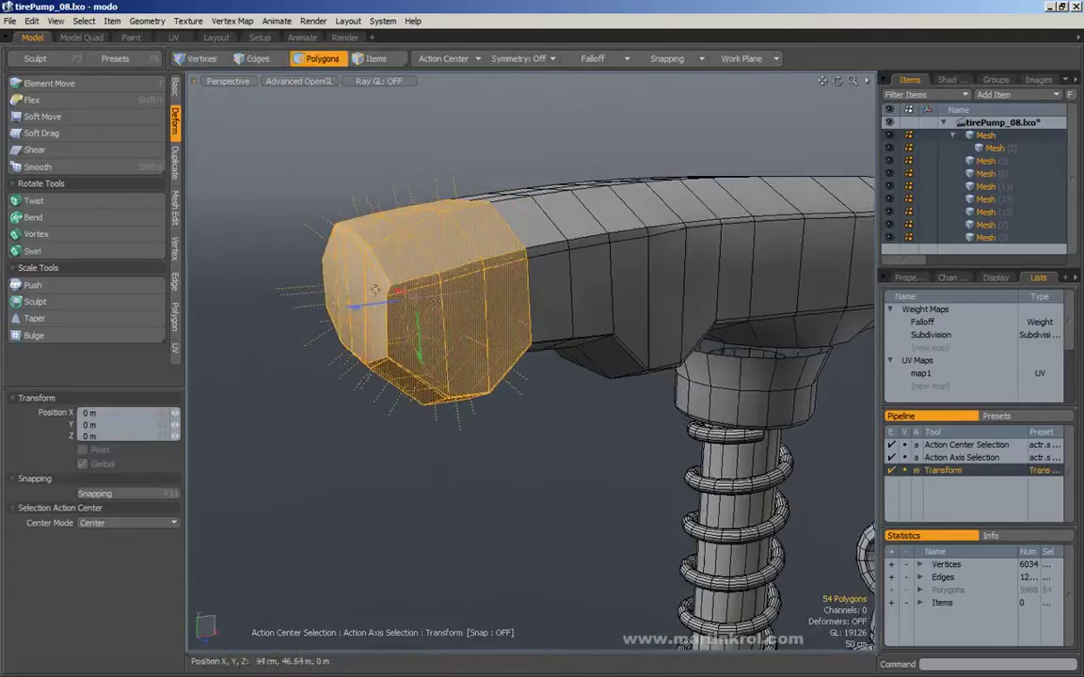
- Try pulling the handle's end section outward along its Z axis and undo the move
alt+drag(377, 363, 375, 331)
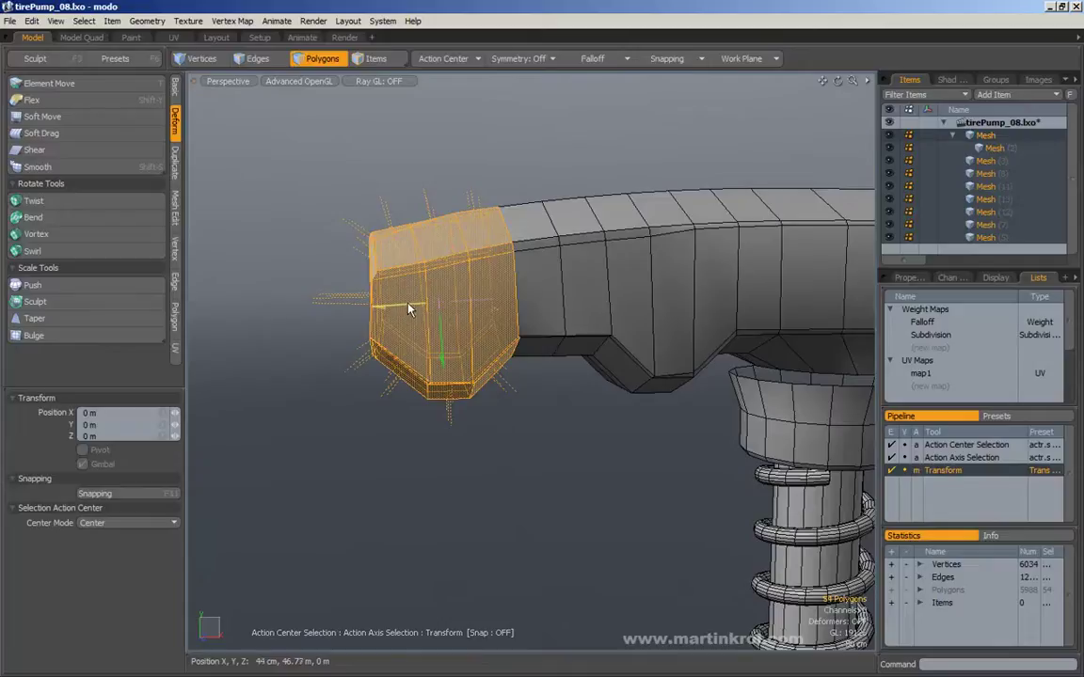
drag(408, 305, 370, 305)
key(ctrl+z)
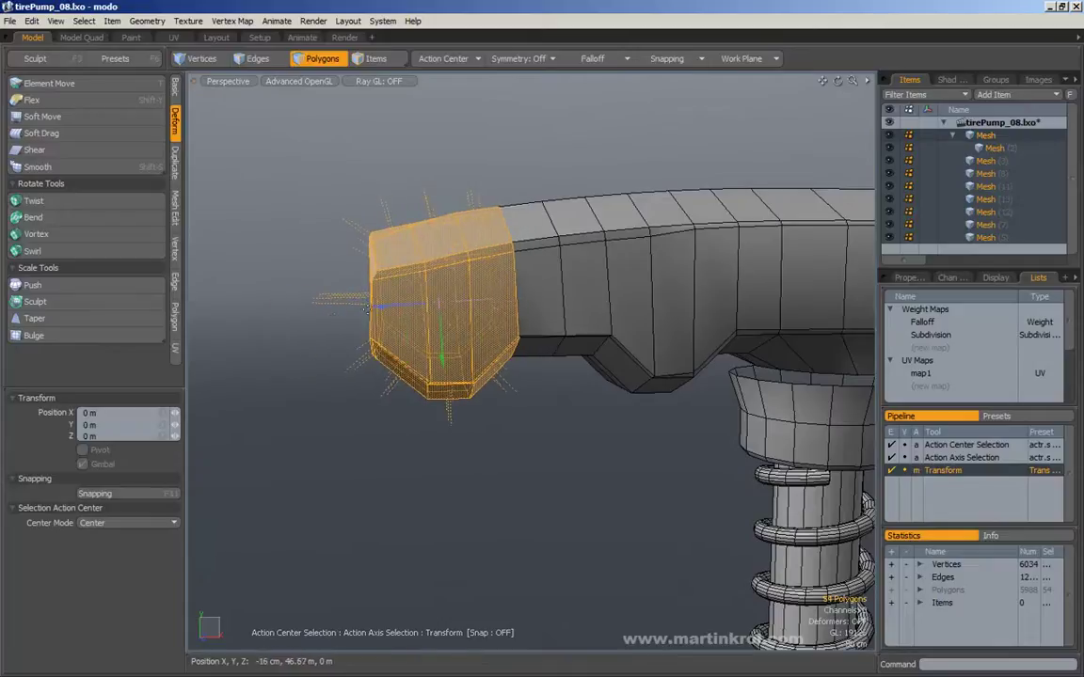
- Deactivate the Move tool and clear the selection on the handle's end section
alt+right_drag(308, 316, 266, 305)
alt+drag(266, 304, 315, 370)
key(space)
click(453, 225)
alt+drag(452, 225, 439, 260)
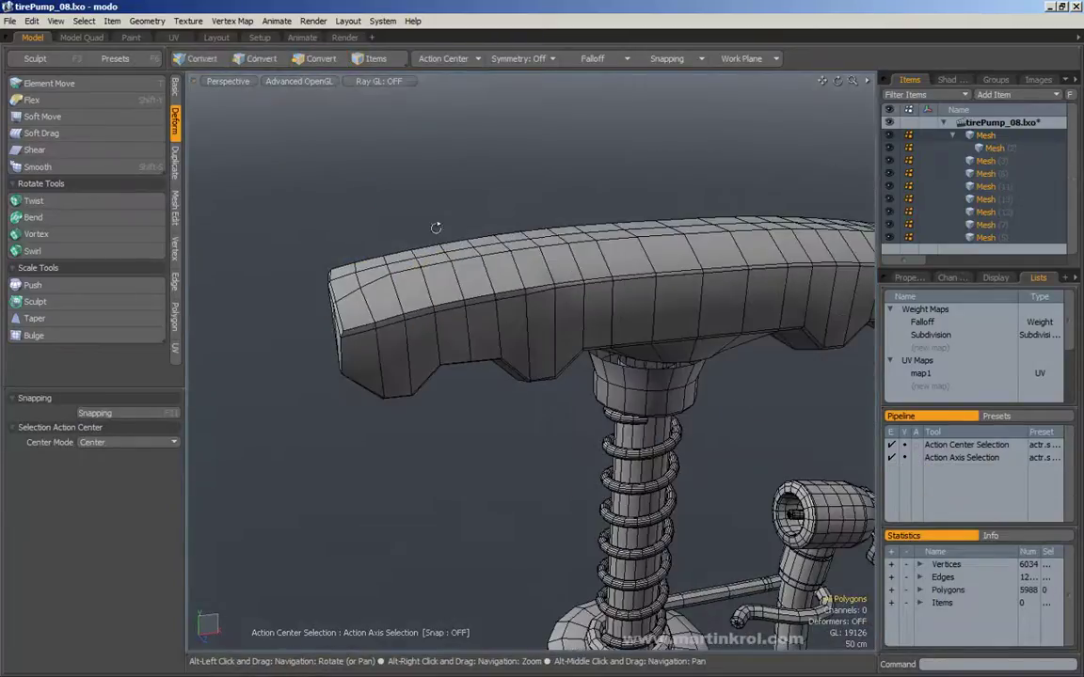
click(439, 60)
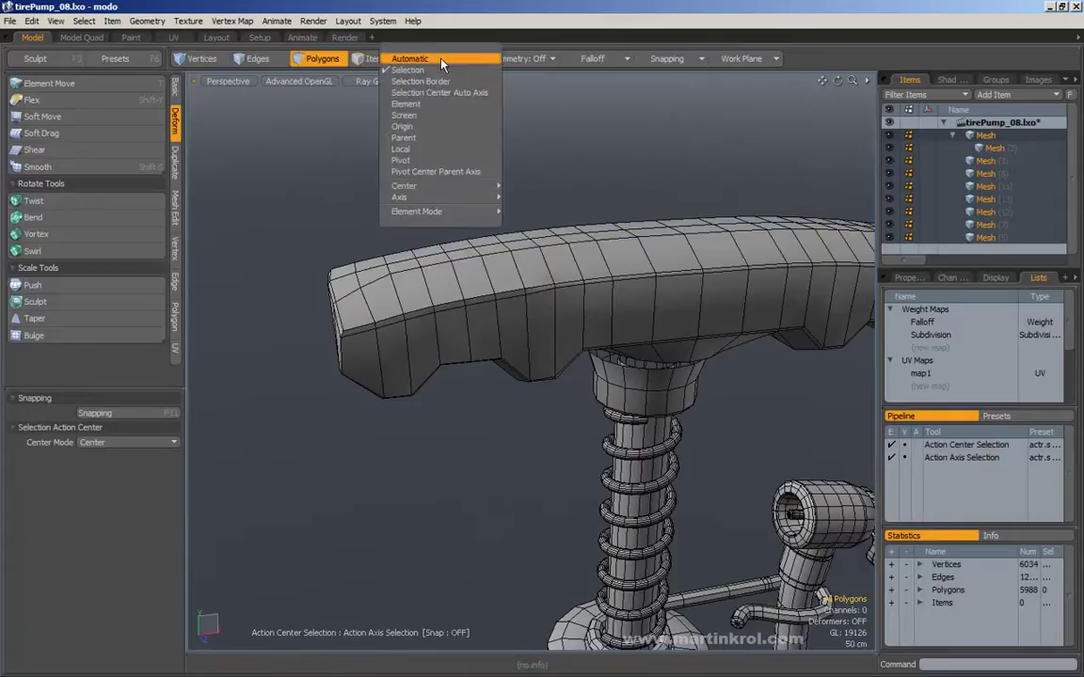
click(318, 158)
- Lasso-select all polygons of the handle's end section again and activate the Move tool on them
mouse_move(297, 207)
alt+mouse_down()
mouse_move(263, 186)
mouse_move(302, 191)
alt+mouse_up()
middle_drag(227, 147, 449, 425)
alt+shift+drag(436, 411, 465, 458)
alt+drag(466, 458, 430, 416)
middle_drag(283, 180, 461, 464)
alt+drag(461, 464, 447, 455)
key(w)
alt+drag(453, 329, 464, 321)
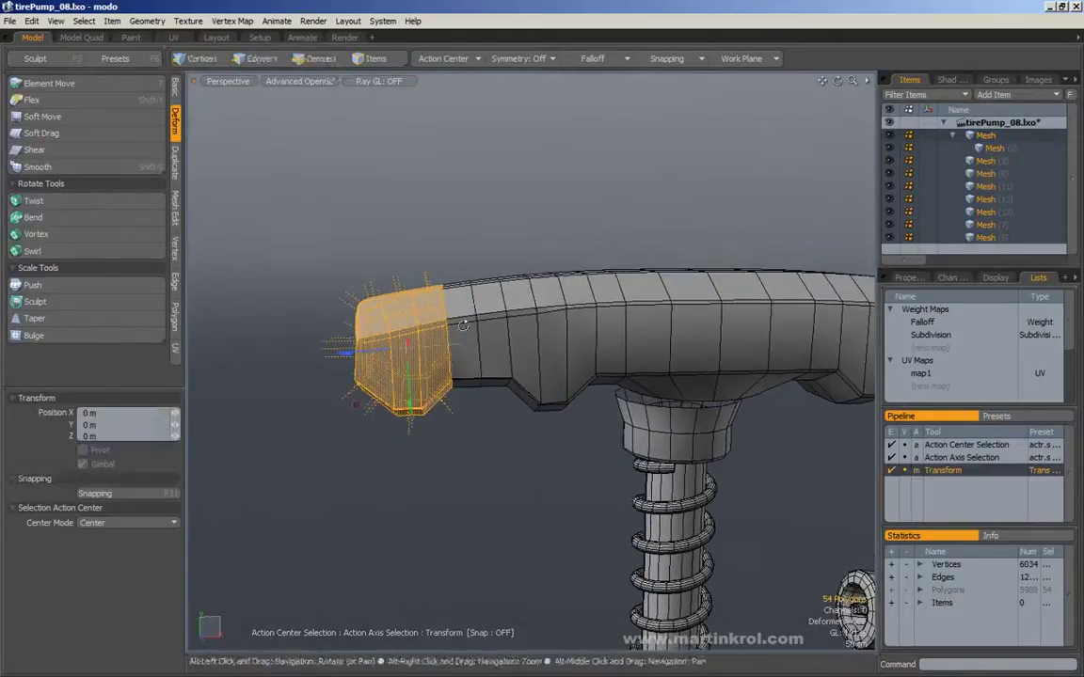
- Set the action center to Selection Border and examine the transform handles from several angles
click(446, 60)
click(397, 79)
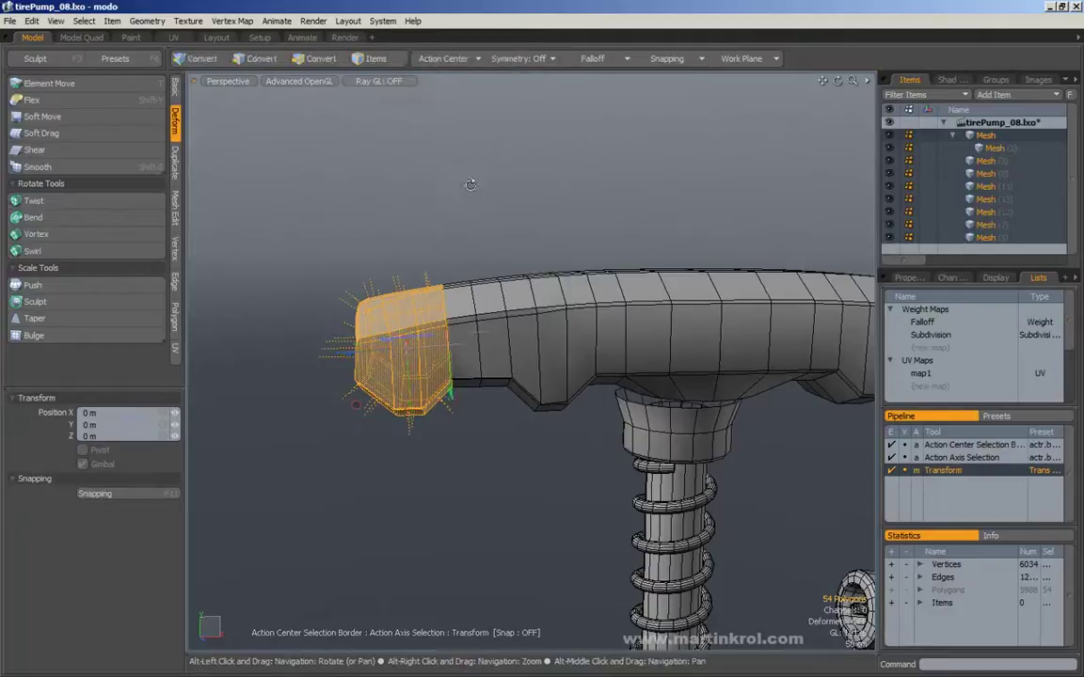
alt+drag(454, 147, 496, 179)
alt+drag(486, 327, 369, 400)
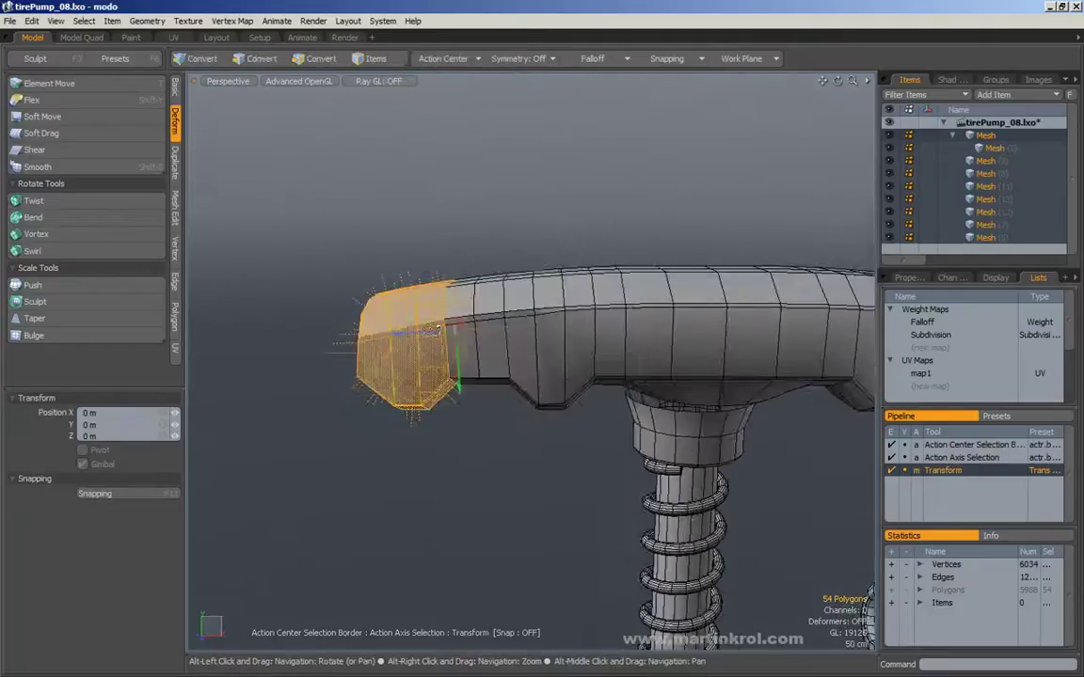
alt+drag(456, 325, 481, 330)
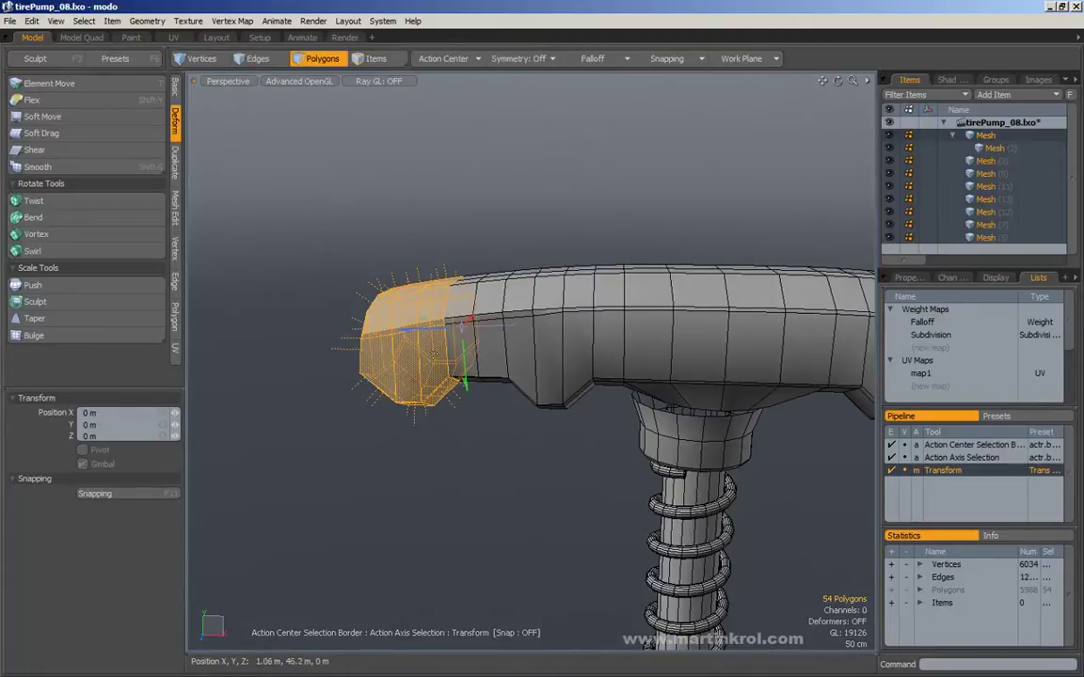
alt+drag(463, 310, 454, 341)
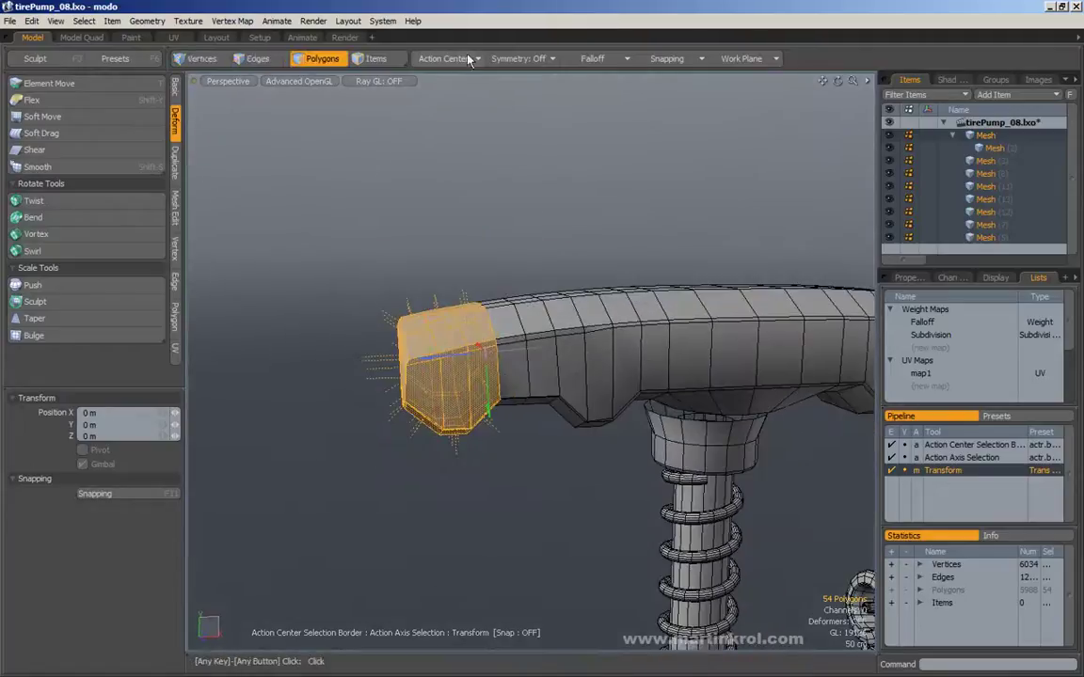
- Set the action center to Selection Center Auto Axis for the handle's end section and examine the axes
click(448, 58)
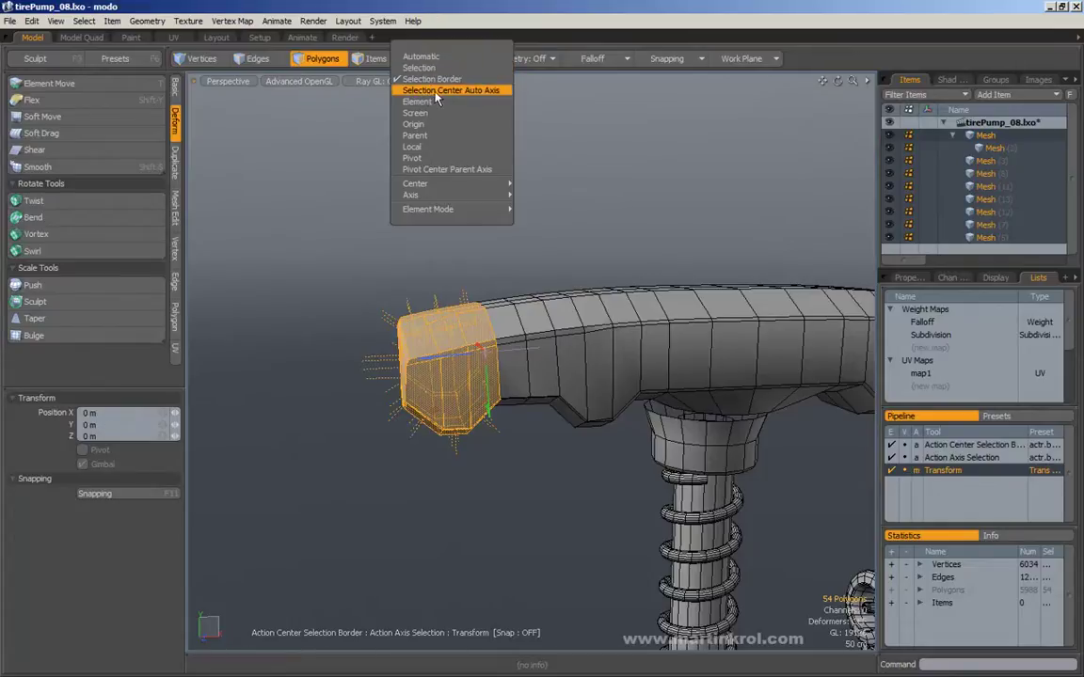
click(470, 90)
alt+drag(470, 103, 500, 206)
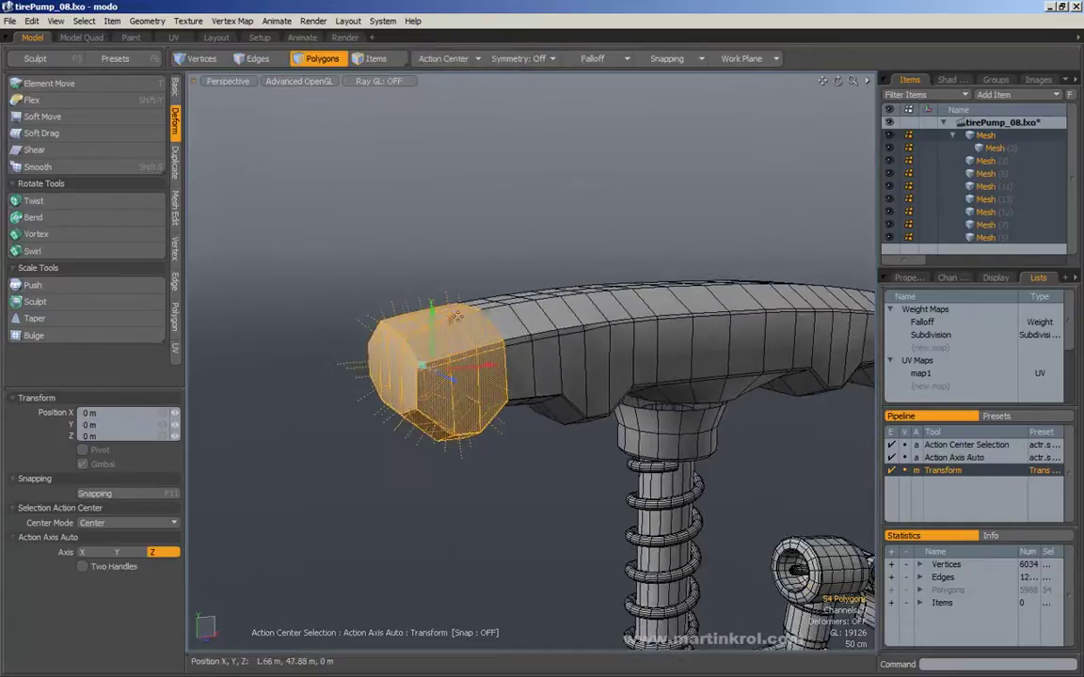
alt+drag(487, 329, 536, 311)
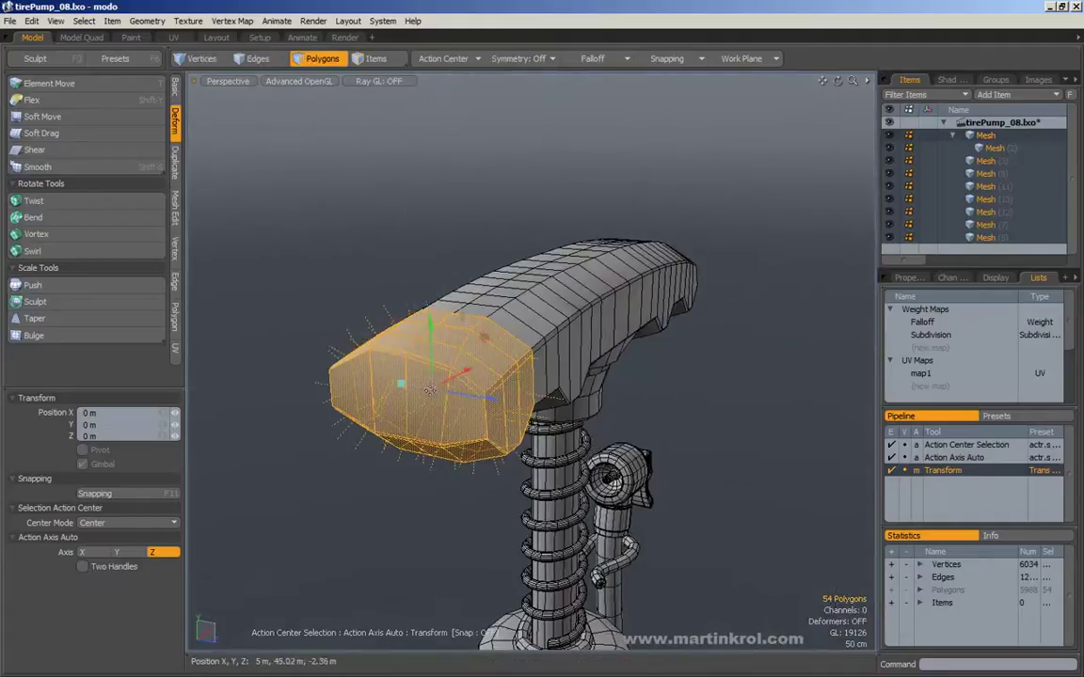
alt+drag(428, 389, 471, 152)
- Examine from near and far how the end section's Auto Axis handles align with the scene's world axes
click(437, 58)
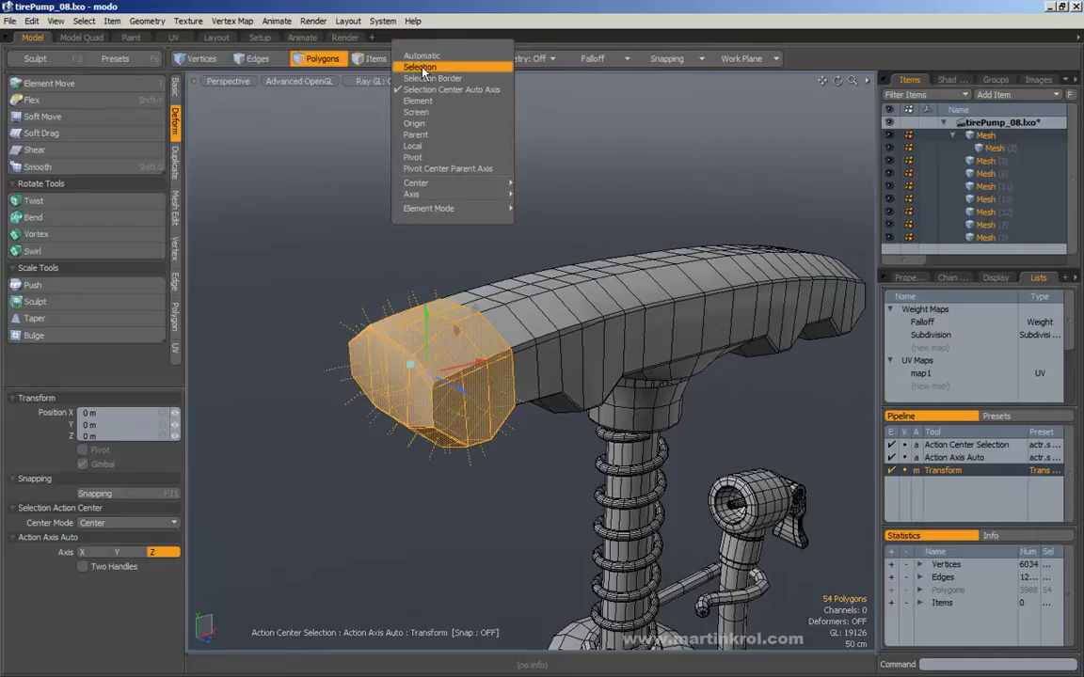
click(414, 73)
alt+drag(414, 217, 433, 341)
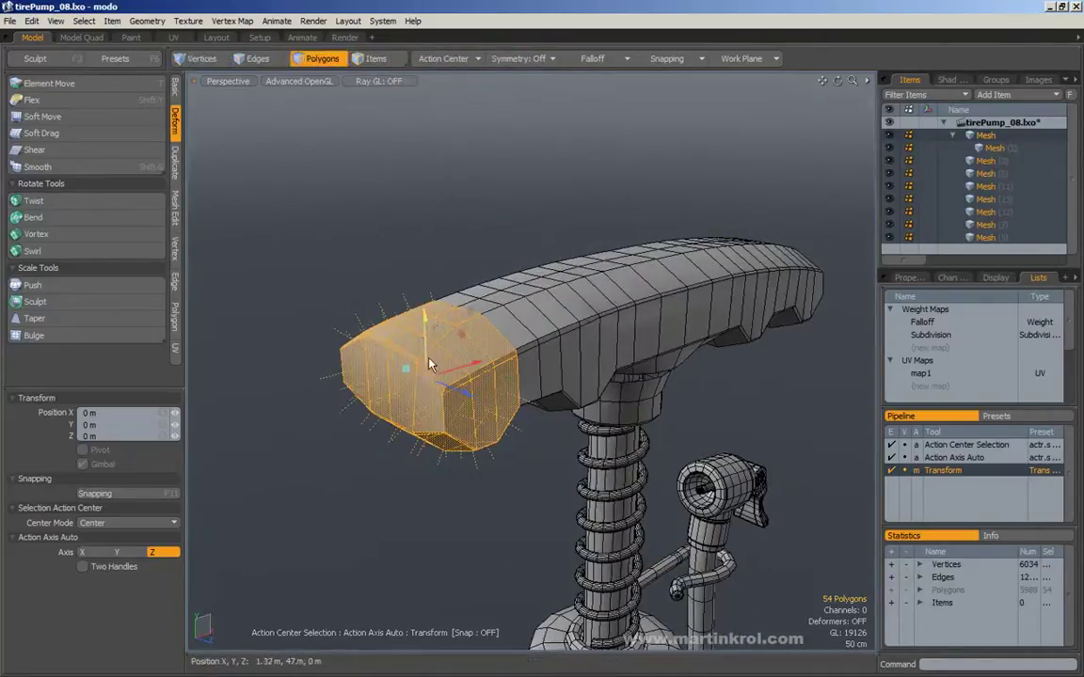
alt+drag(395, 406, 322, 431)
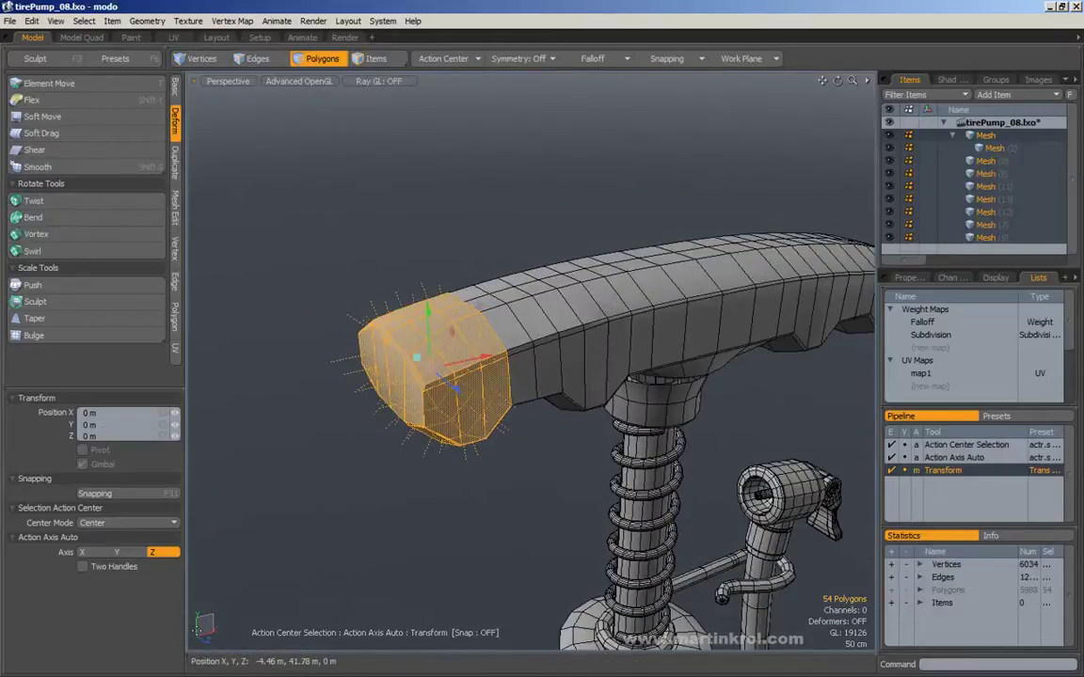
alt+drag(431, 332, 442, 322)
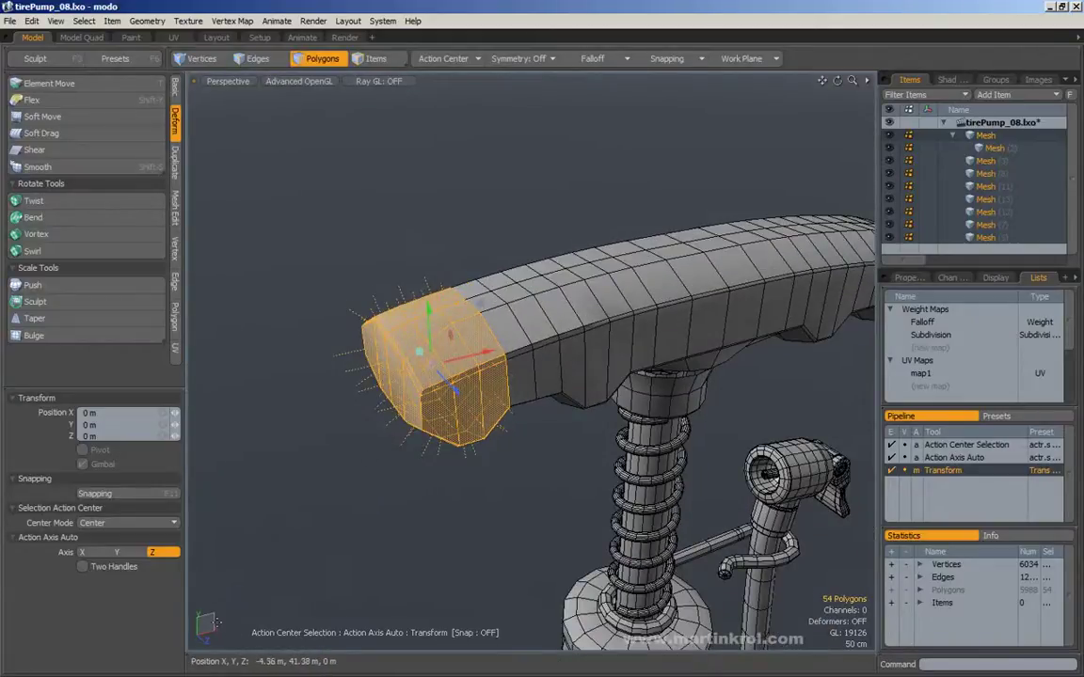
scroll(361, 542, down, 6)
alt+shift+drag(382, 541, 604, 354)
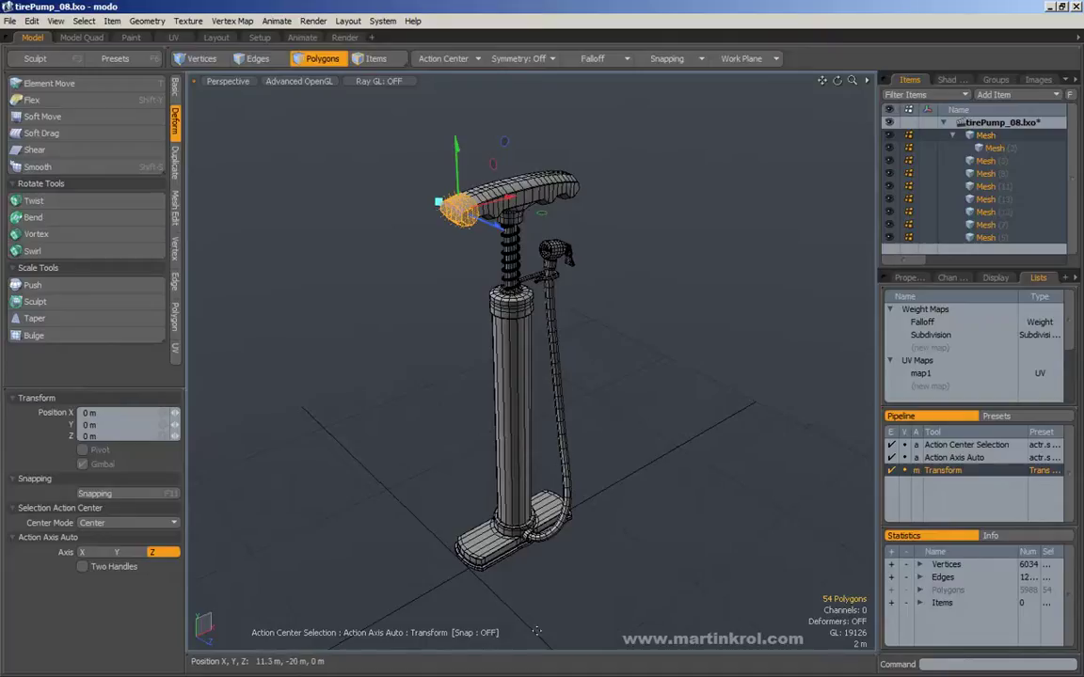
alt+drag(505, 239, 489, 202)
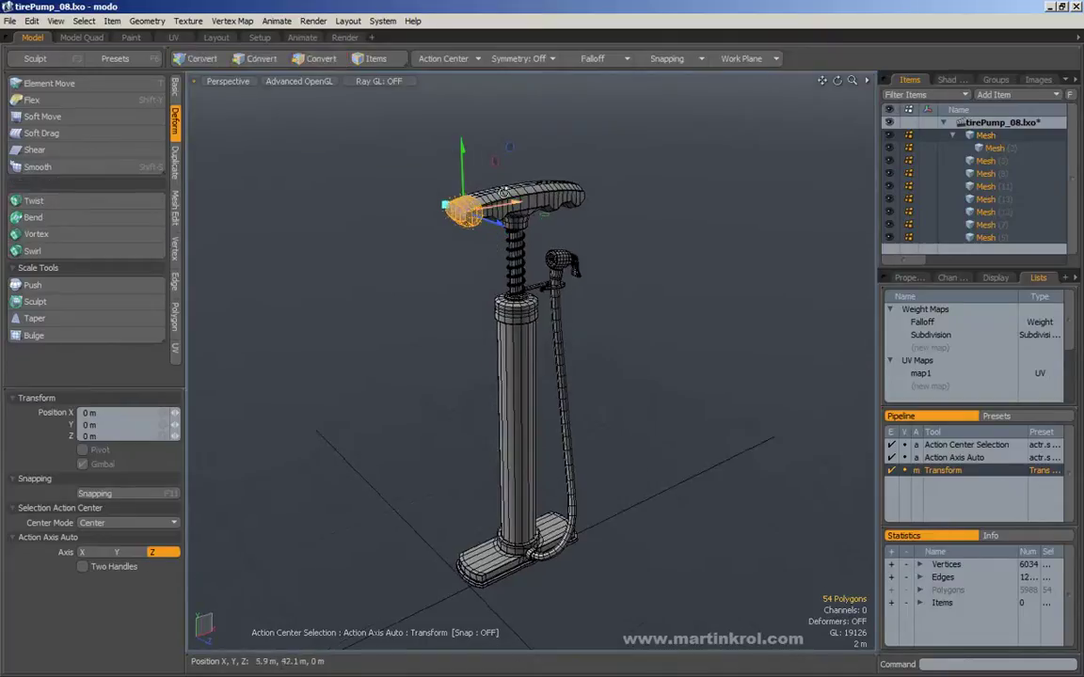
alt+middle_drag(492, 247, 500, 350)
alt+right_drag(500, 350, 508, 381)
alt+drag(508, 381, 523, 323)
- Set the action center to Element, clear the polygon selection and activate the Move tool
click(433, 59)
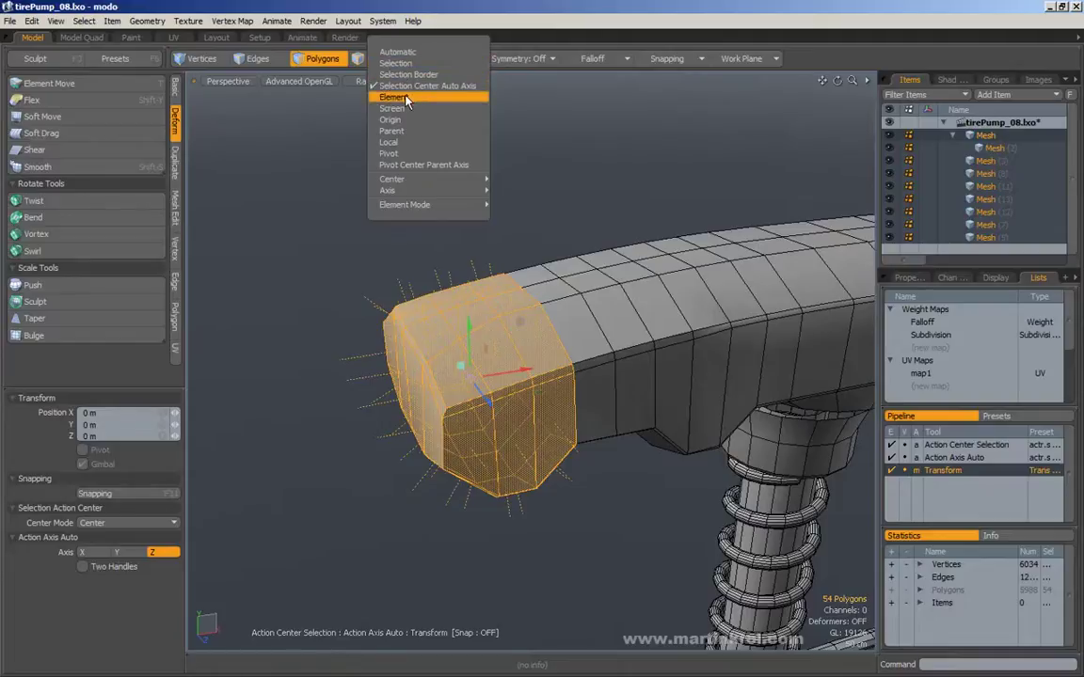
click(423, 58)
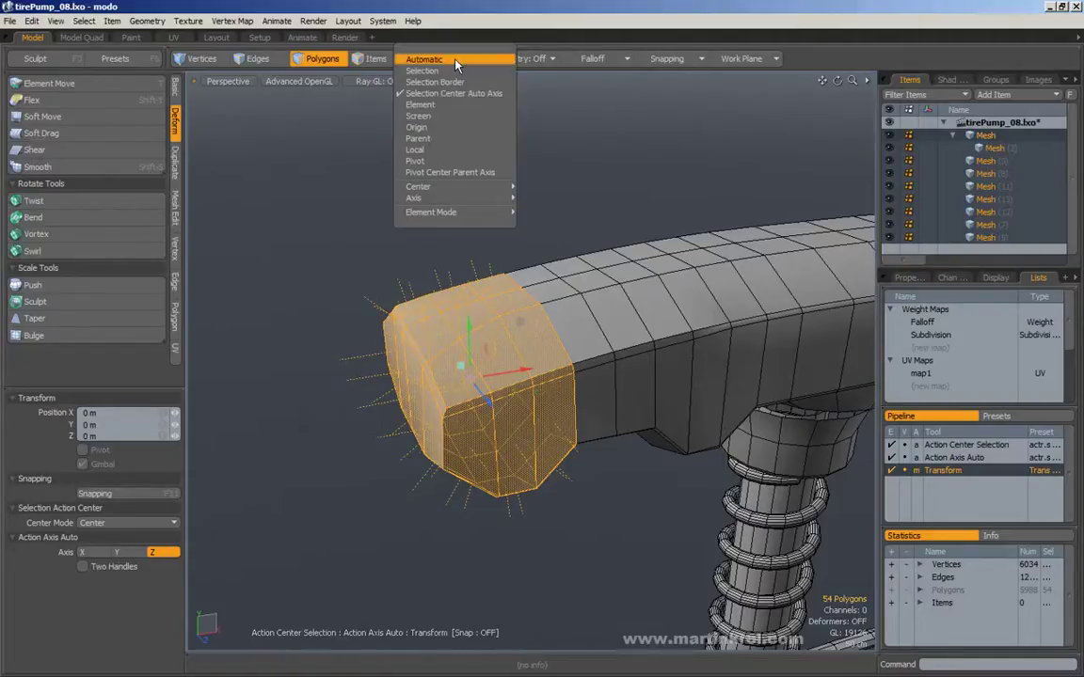
click(415, 106)
alt+drag(442, 310, 515, 358)
click(333, 135)
alt+drag(512, 302, 539, 238)
key(w)
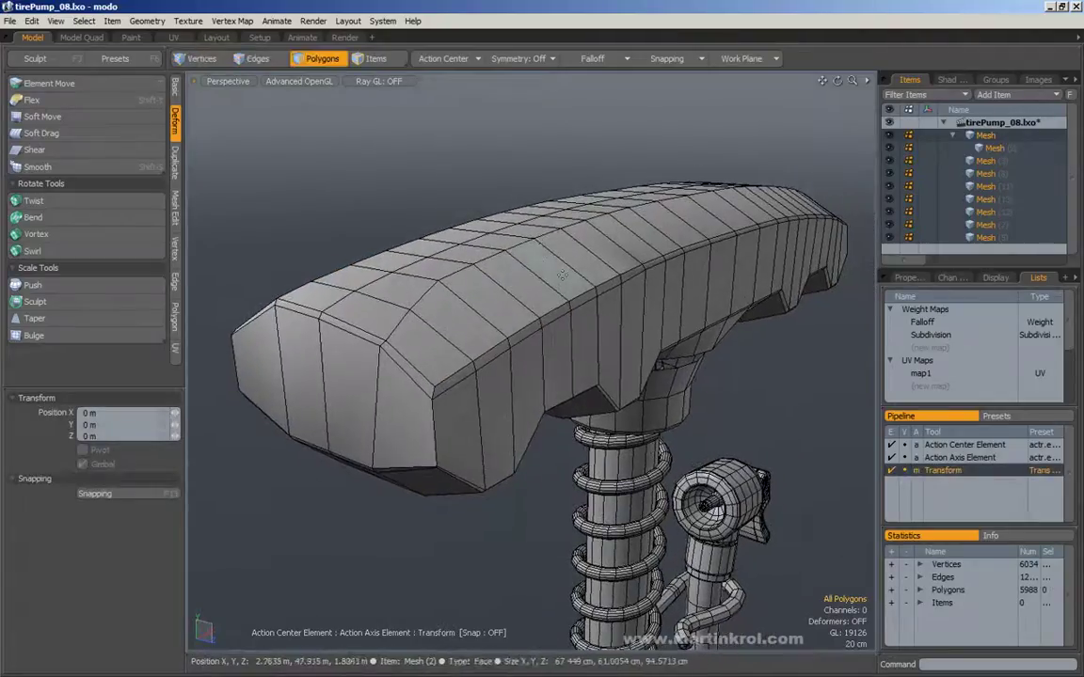
- Select a strip of ten polygons along the handle's upper side and center the Move tool on a polygon near its far end
click(434, 57)
click(586, 6)
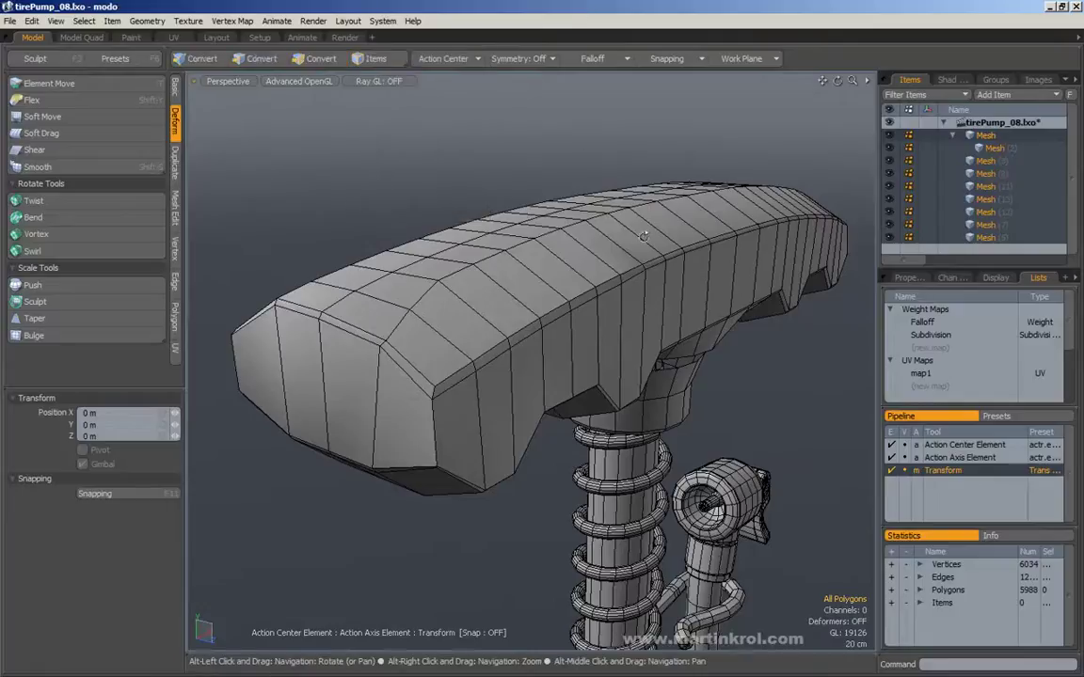
alt+drag(613, 200, 629, 215)
key(q)
mouse_move(737, 224)
mouse_down()
mouse_move(471, 319)
mouse_move(423, 290)
mouse_up()
key(w)
click(643, 227)
alt+drag(643, 228, 602, 270)
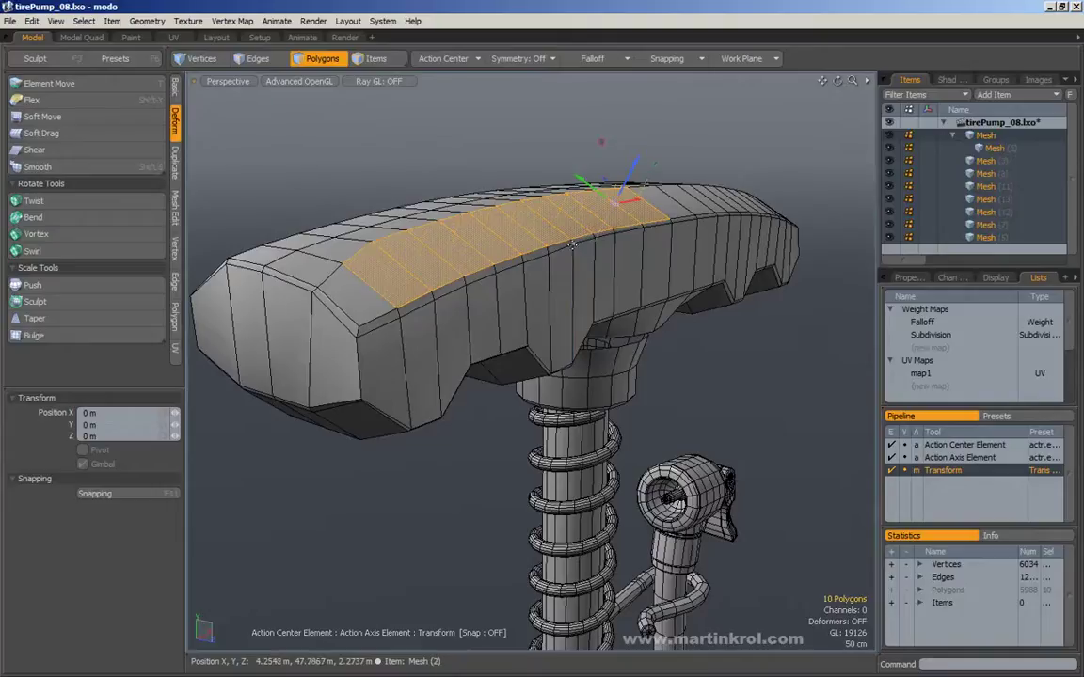
- Center the Move tool on the handle's side face, try moving the polygon strip along that element's Z axis, and undo
click(511, 319)
alt+drag(511, 319, 602, 344)
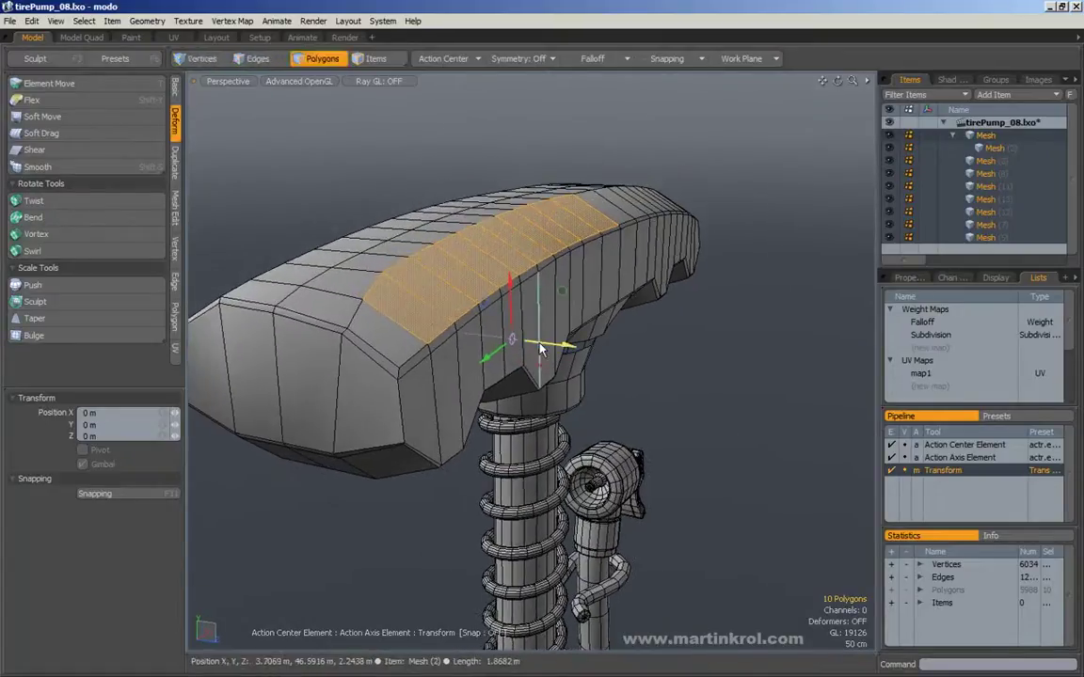
drag(694, 361, 514, 305)
key(ctrl+z)
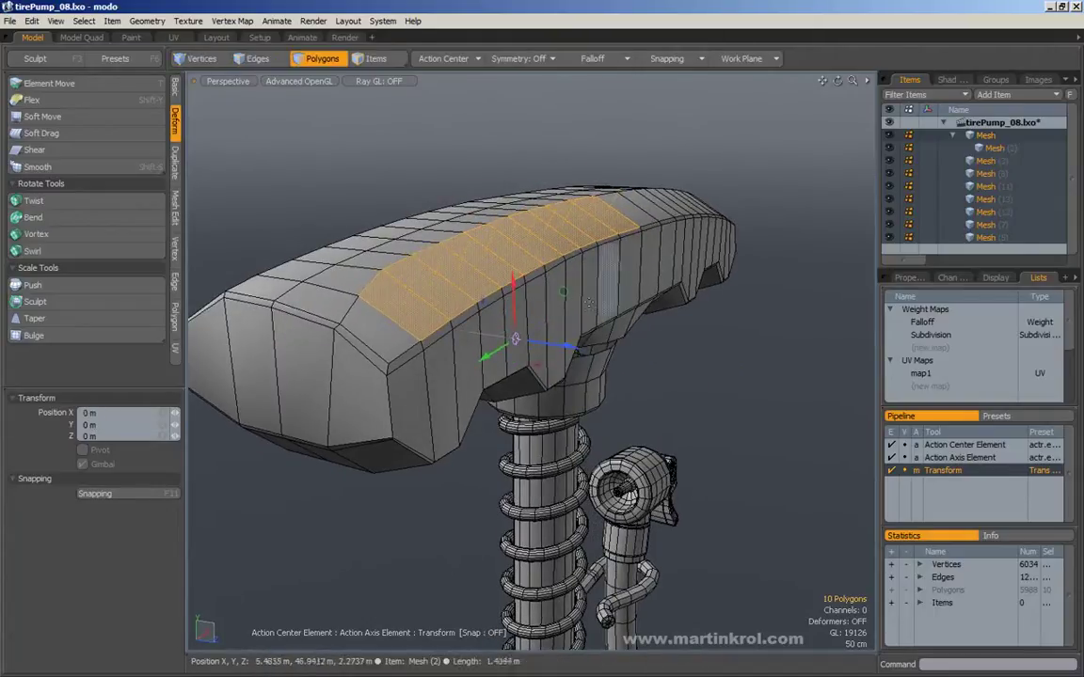
- Center the Move tool on the slanted lower end of the handle, try moving the strip along its Z axis, and undo
alt+drag(547, 282, 433, 343)
click(472, 263)
alt+right_drag(432, 343, 410, 358)
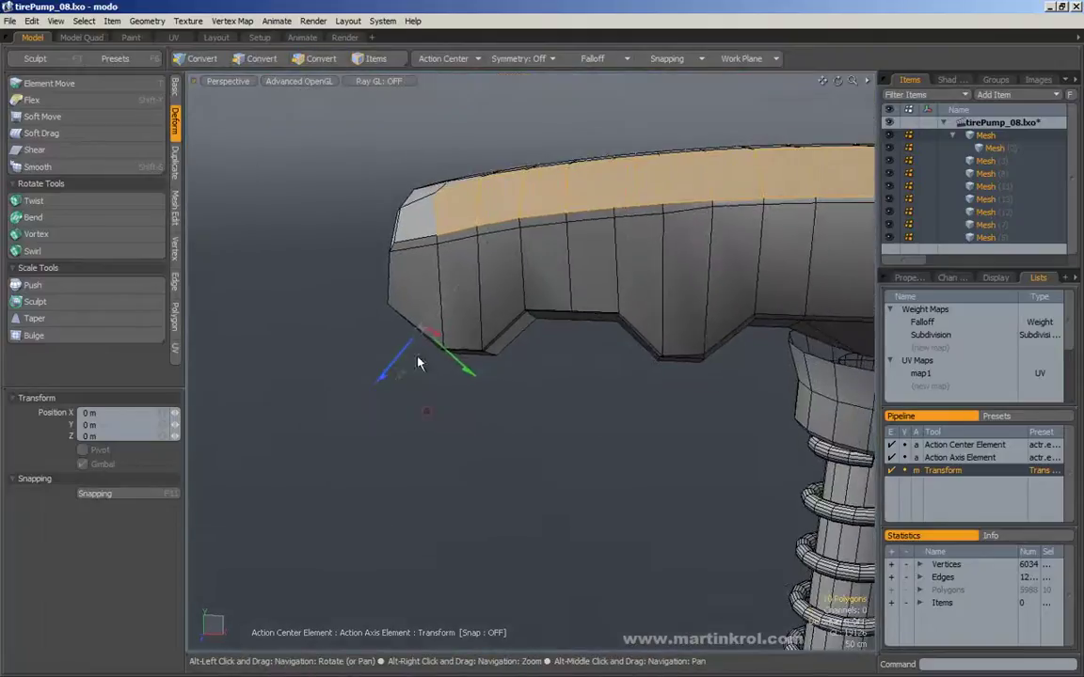
drag(378, 379, 368, 391)
key(ctrl+z)
- Deactivate the Move tool and deselect the strip of polygons on the handle
alt+right_drag(420, 292, 367, 241)
key(q)
click(367, 241)
alt+drag(368, 241, 416, 312)
alt+middle_drag(556, 264, 513, 261)
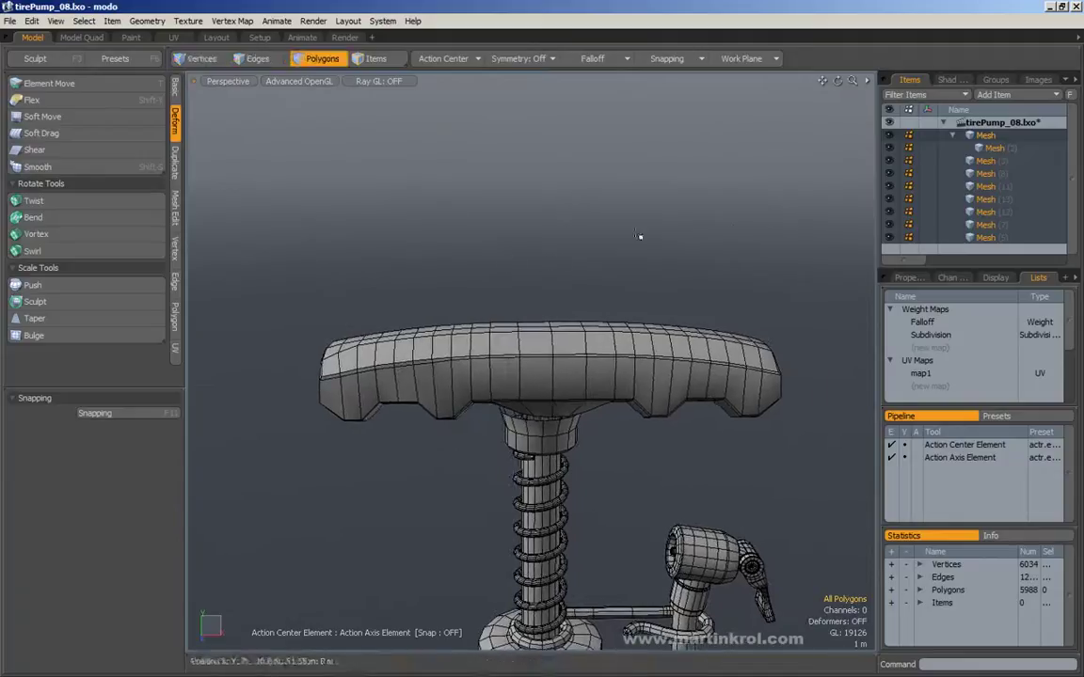
alt+drag(502, 283, 538, 296)
alt+right_drag(538, 295, 537, 312)
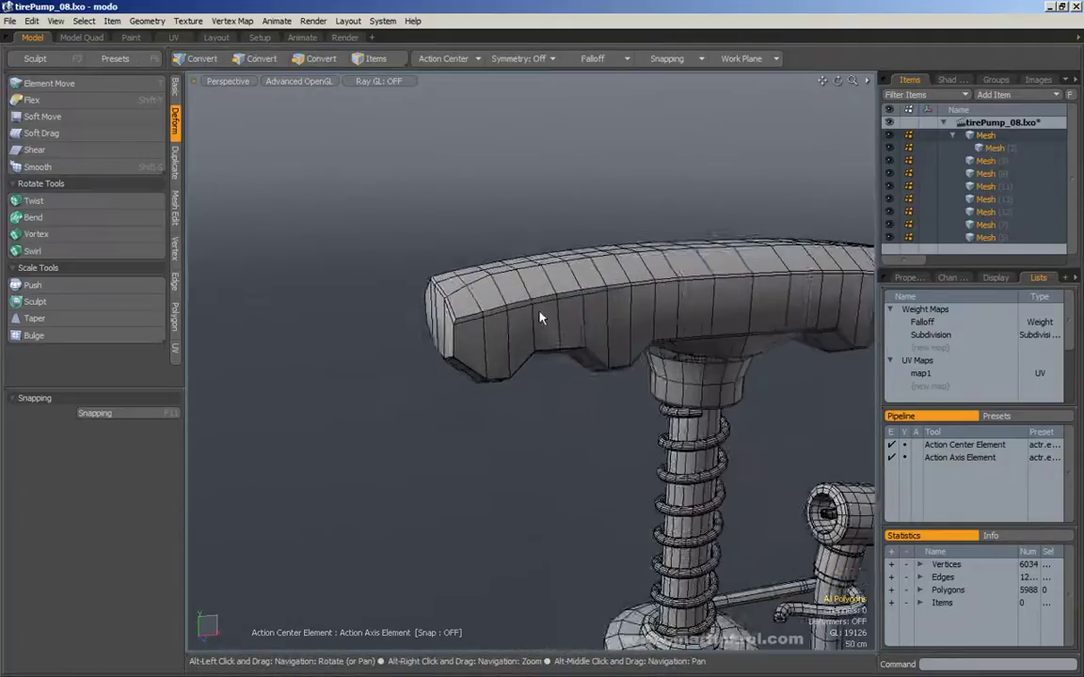
alt+middle_drag(537, 312, 499, 363)
- Activate the Cube primitive tool and add a new mesh item to hold the cube
click(175, 88)
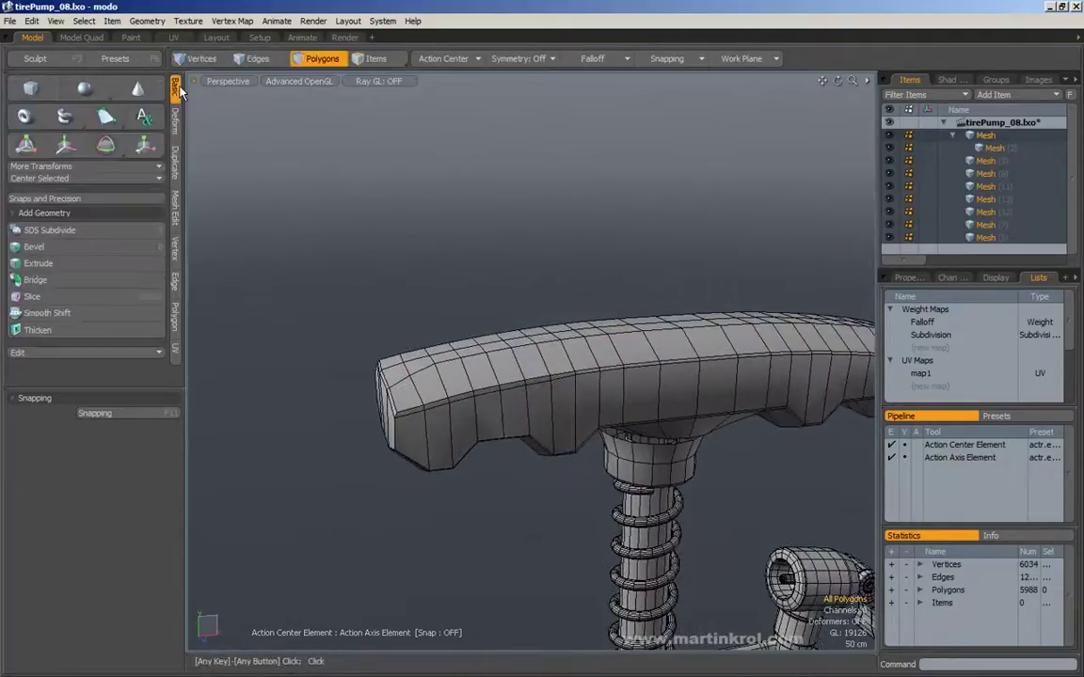
click(31, 88)
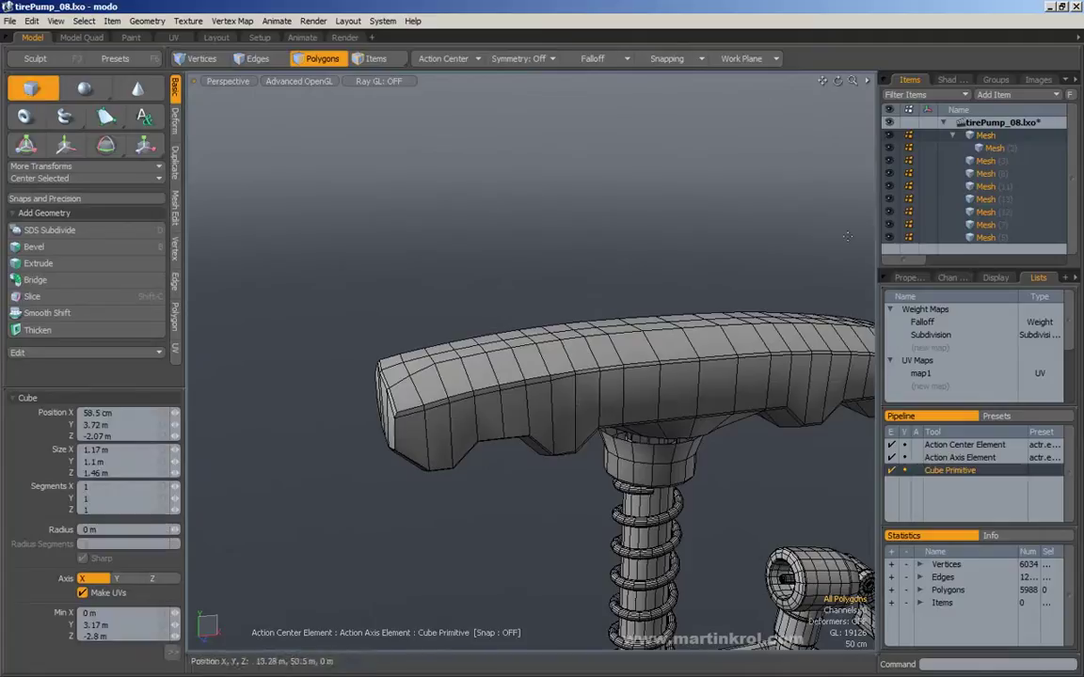
click(1026, 96)
click(1003, 133)
scroll(635, 293, down, 4)
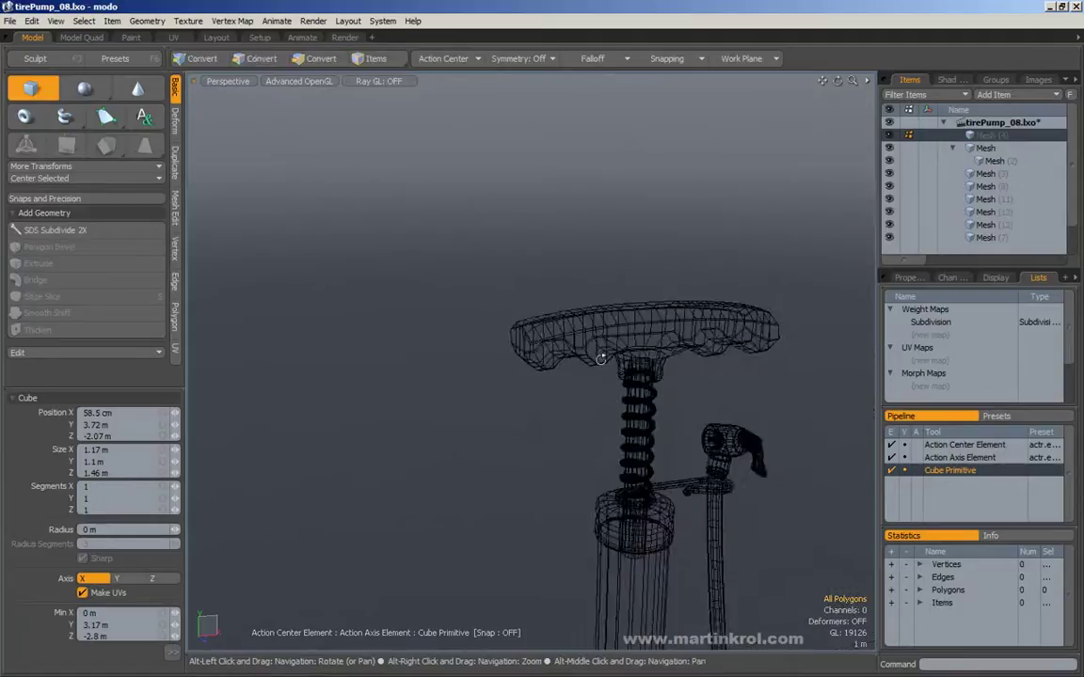
- Draw a box about 52.8 m by 28.8 m by 35.8 m on the ground beside the pump
scroll(555, 347, down, 4)
mouse_move(555, 347)
alt+mouse_down()
mouse_move(537, 423)
mouse_move(529, 342)
mouse_move(515, 359)
mouse_move(497, 357)
alt+mouse_up()
mouse_move(438, 337)
mouse_down()
mouse_move(619, 459)
mouse_move(689, 435)
mouse_up()
mouse_move(471, 365)
alt+mouse_down()
mouse_move(530, 330)
mouse_move(566, 388)
mouse_move(563, 378)
alt+mouse_up()
drag(548, 431, 546, 312)
alt+drag(535, 318, 548, 328)
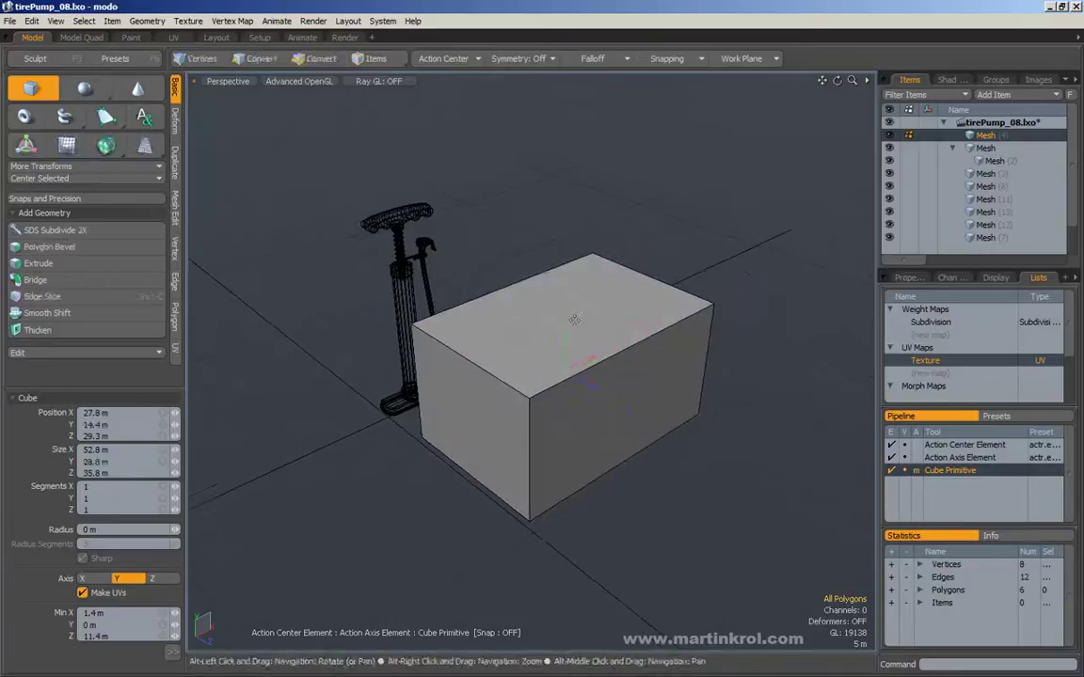
key(q)
alt+drag(632, 385, 621, 357)
- Bevel the box's front vertical edge by 12 m with Round Level 0 and clear the edge selection
click(280, 59)
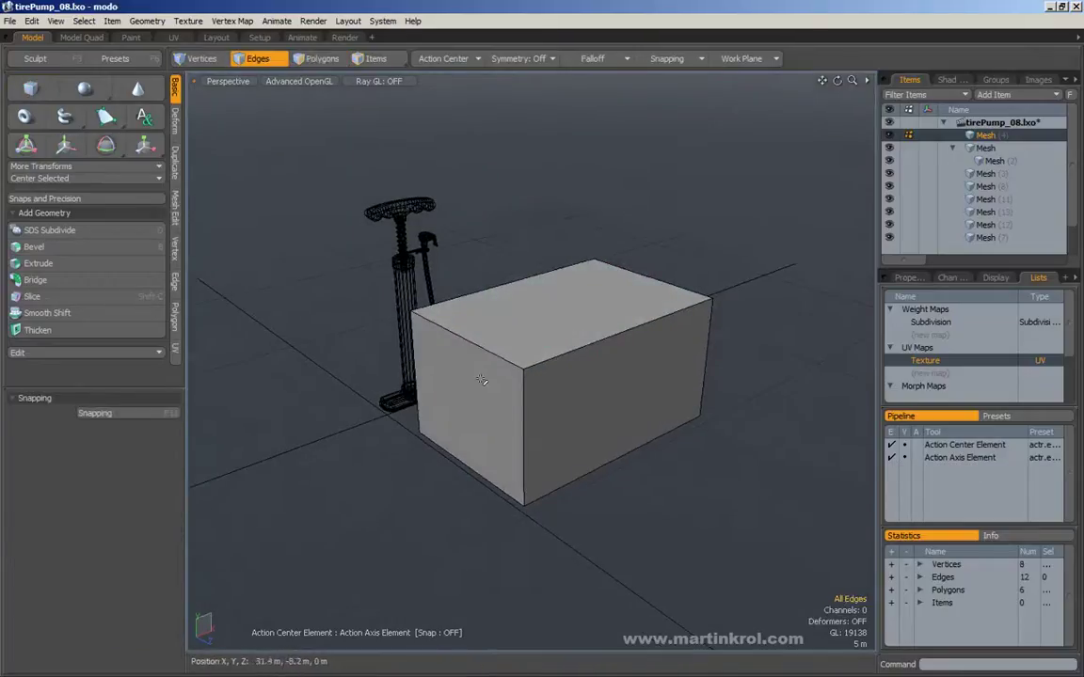
key(b)
drag(510, 430, 357, 336)
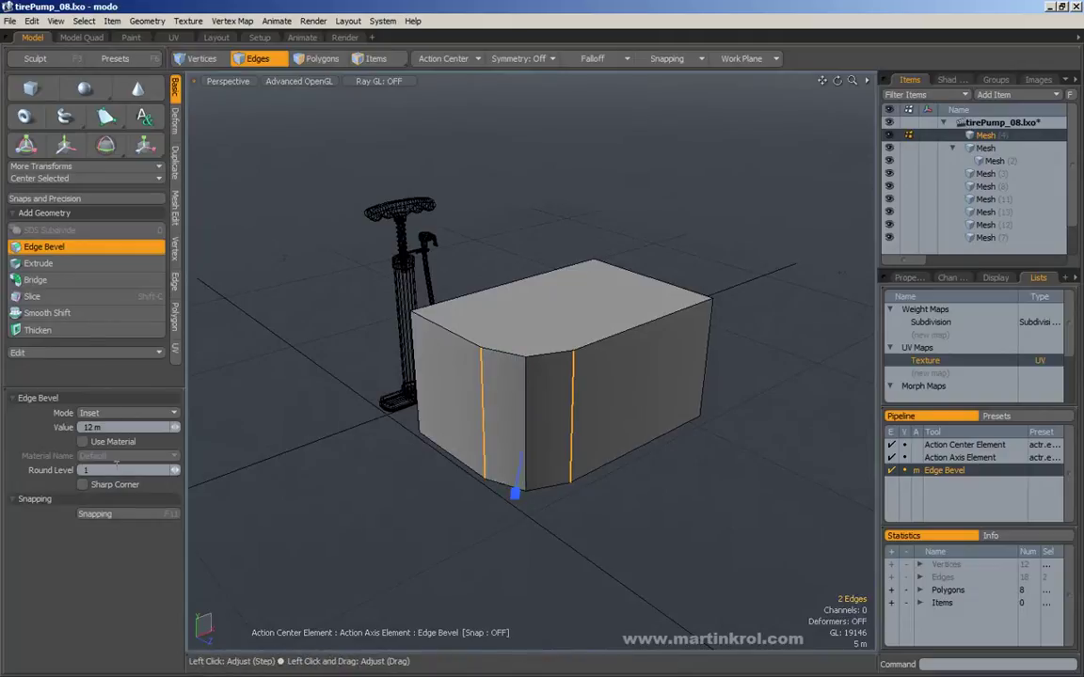
text(0)
key(Return)
key(q)
click(444, 167)
- Create a small flat box projecting from the middle of the large box's bevelled corner face
alt+drag(585, 247, 512, 418)
scroll(423, 175, up, 3)
alt+drag(440, 214, 496, 411)
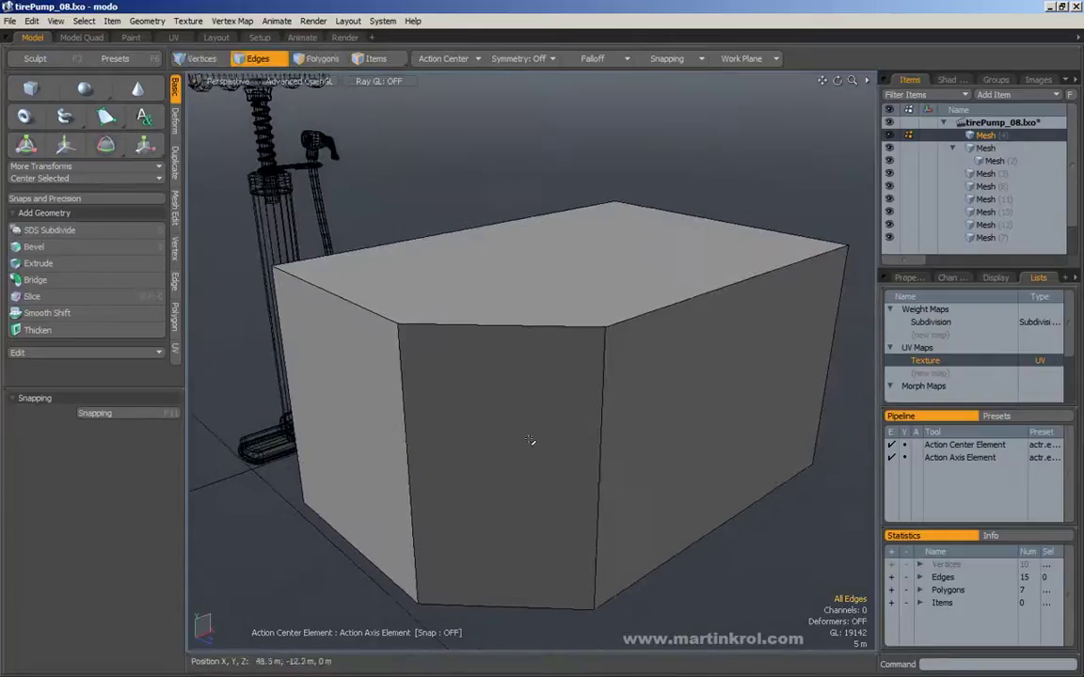
alt+drag(472, 482, 520, 360)
mouse_move(491, 312)
alt+mouse_down()
mouse_move(602, 369)
mouse_move(304, 400)
mouse_move(295, 387)
mouse_move(239, 421)
mouse_move(285, 314)
alt+mouse_up()
key(space)
alt+drag(325, 400, 394, 137)
- Select all six polygons of the small box and activate the Move tool with the Element action center
click(455, 60)
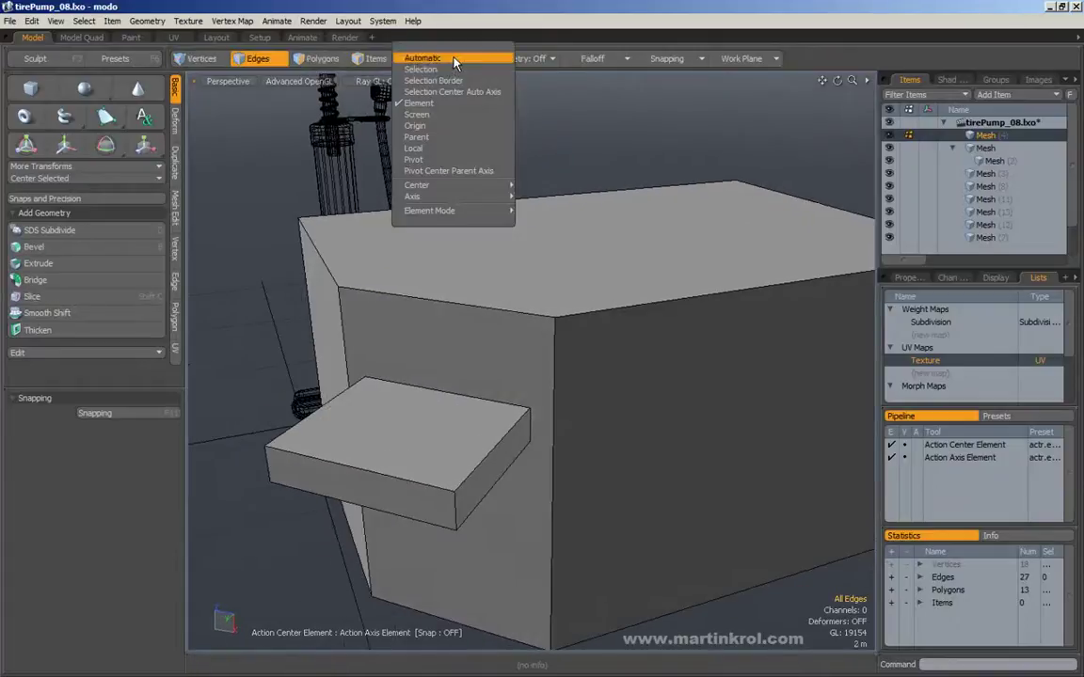
click(469, 121)
alt+drag(508, 428, 425, 422)
click(318, 72)
double_click(435, 436)
key(w)
key(ctrl+z)
key(3)
alt+drag(373, 339, 334, 409)
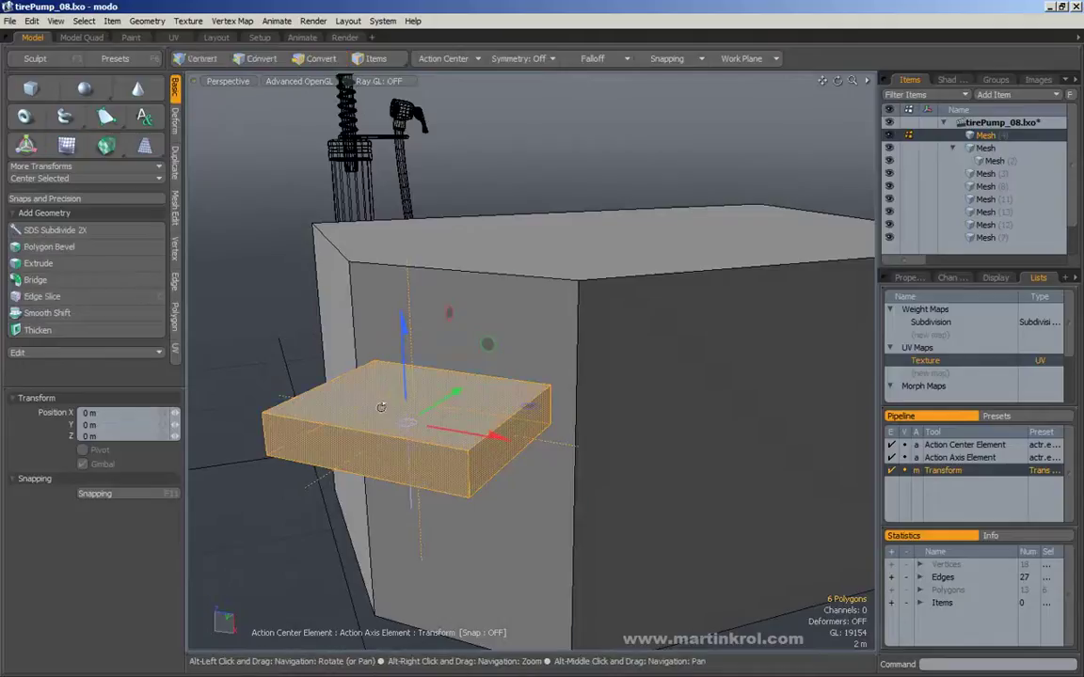
- Drop the Move tool and clear the small flat box's polygon selection
alt+drag(291, 340, 393, 417)
key(q)
click(300, 376)
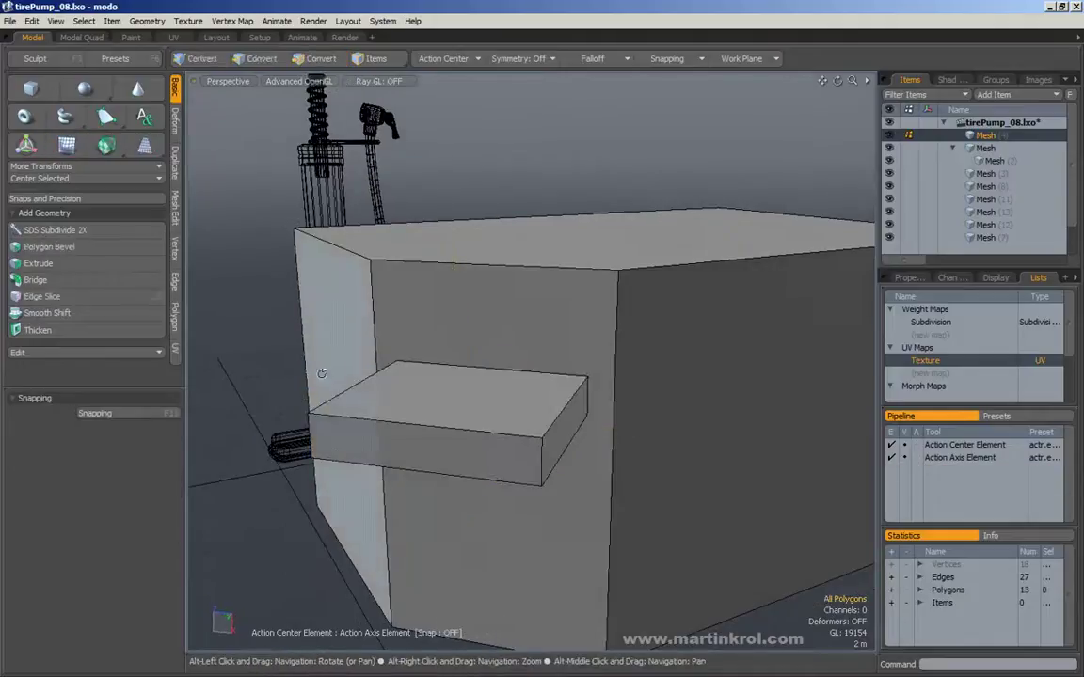
- Create a thin post about 1.15 m by 1 m and 4.9 m tall on the outer corner of the flat box's top
alt+drag(414, 411, 423, 475)
click(30, 88)
drag(353, 471, 287, 244)
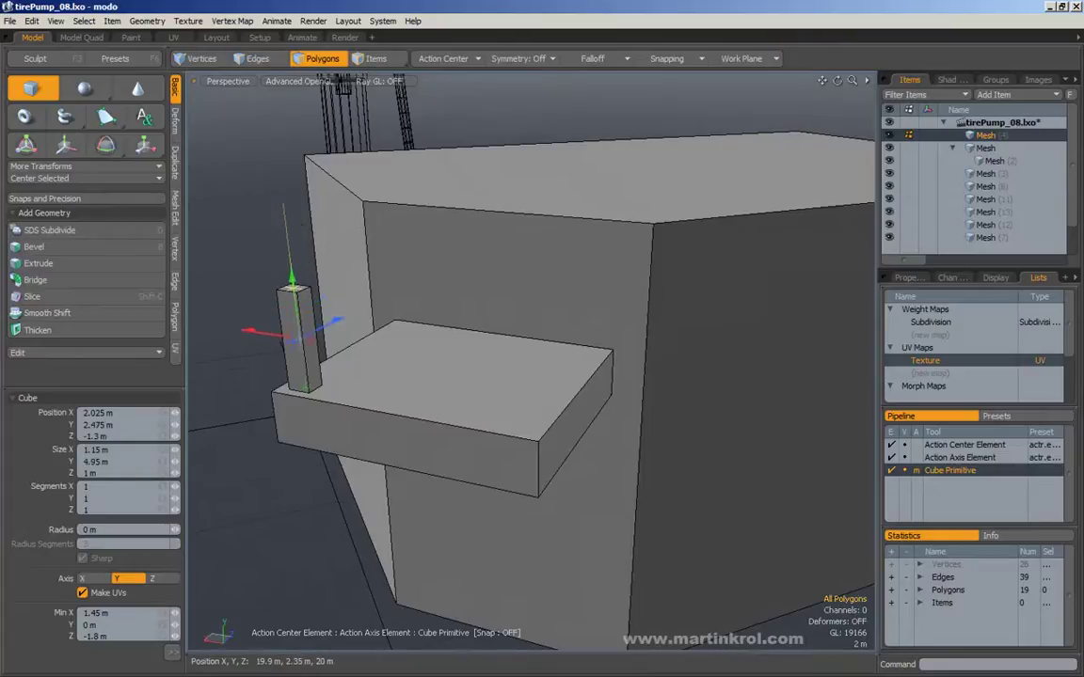
drag(295, 288, 294, 290)
alt+drag(306, 313, 324, 328)
key(space)
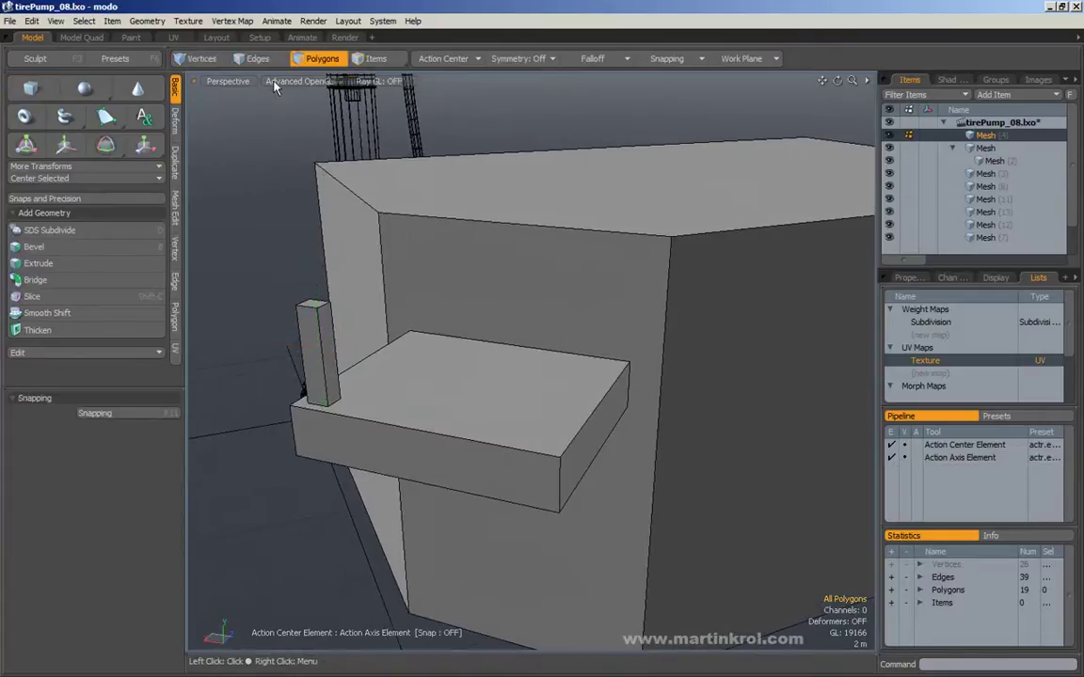
- Turn on the grid display in the perspective view
click(275, 83)
mouse_move(285, 211)
click(341, 252)
alt+drag(396, 310, 466, 381)
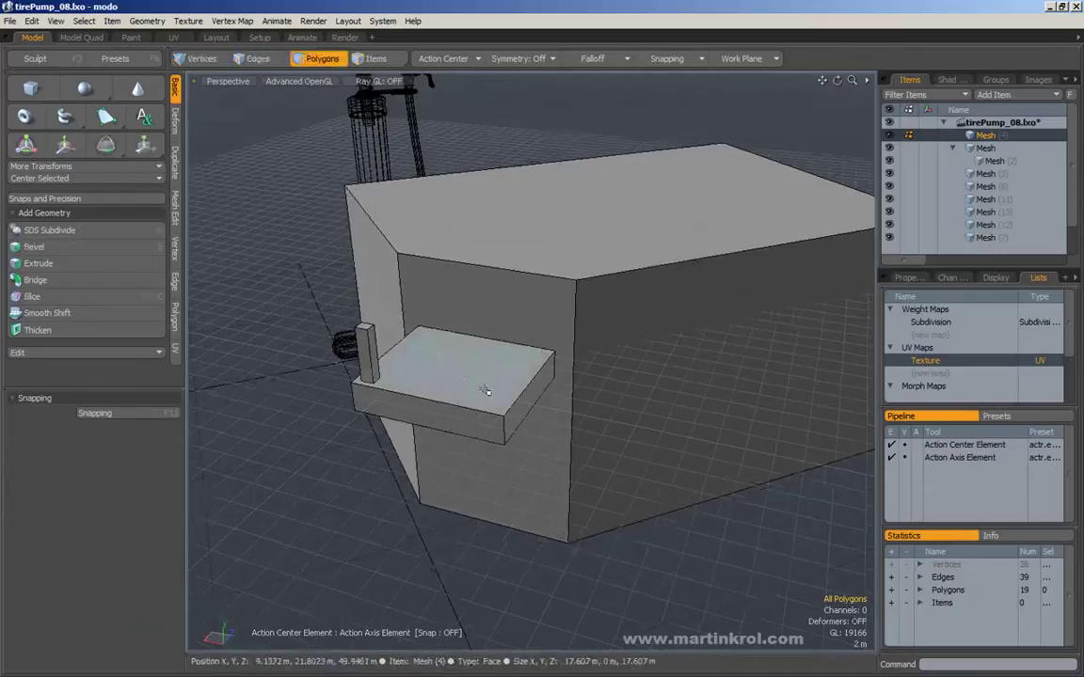
alt+drag(450, 364, 484, 394)
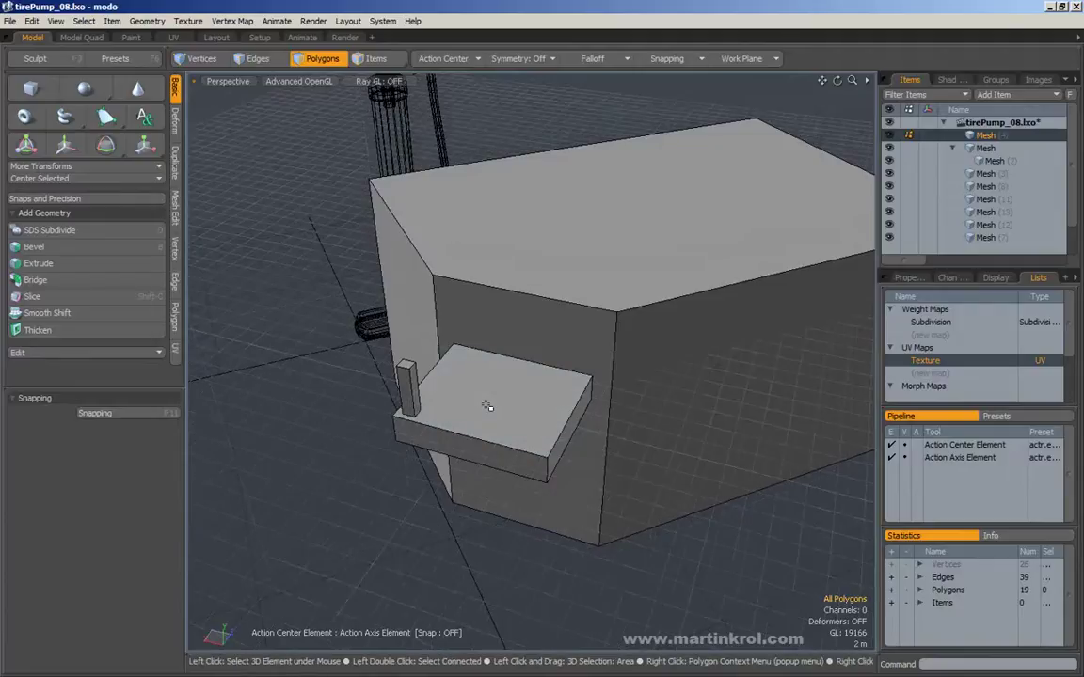
mouse_move(487, 406)
alt+mouse_down()
mouse_move(542, 363)
mouse_move(498, 382)
mouse_move(506, 413)
alt+mouse_up()
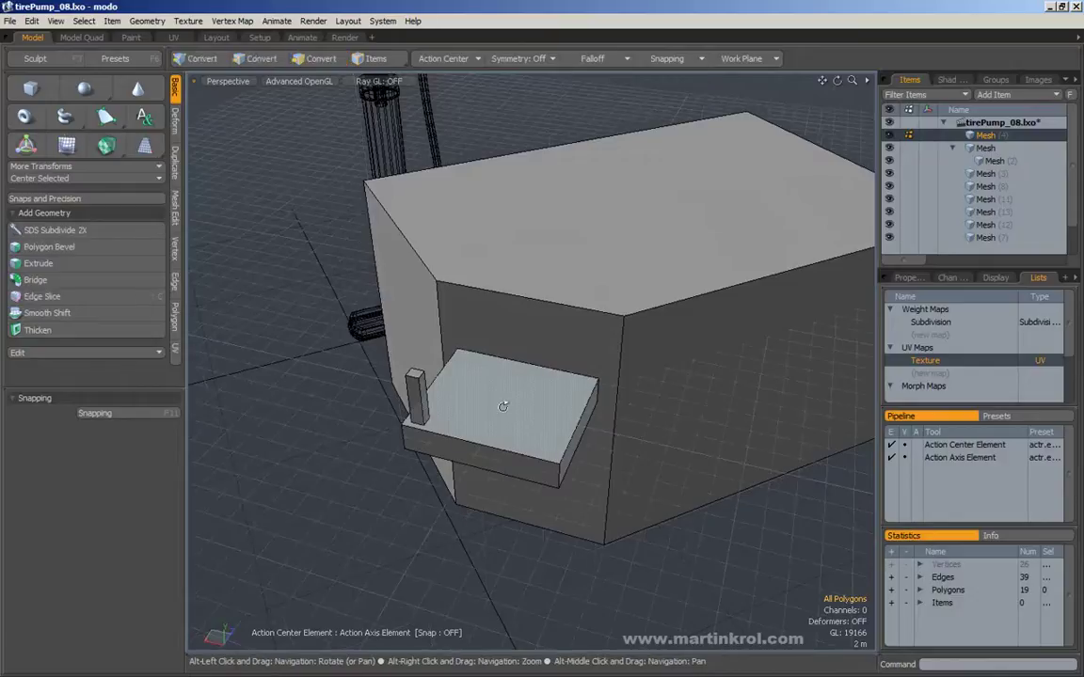
alt+drag(465, 382, 478, 410)
alt+right_drag(478, 410, 461, 456)
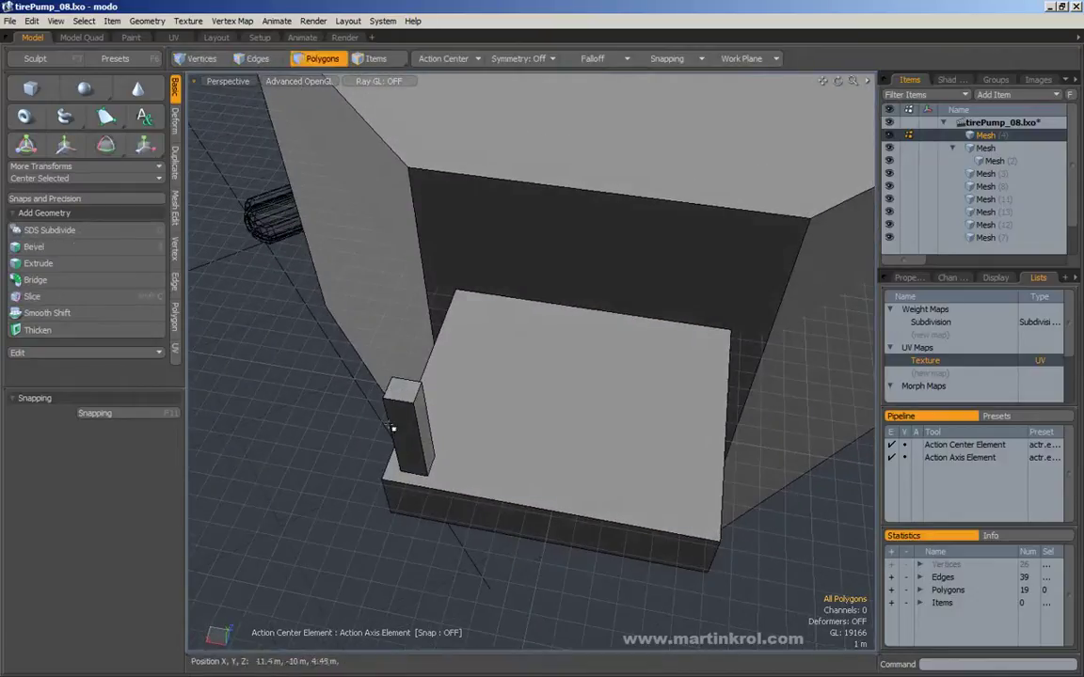
- Clone the thin post along the flat box's outer edge to make a row of five, and clear the selection
double_click(399, 406)
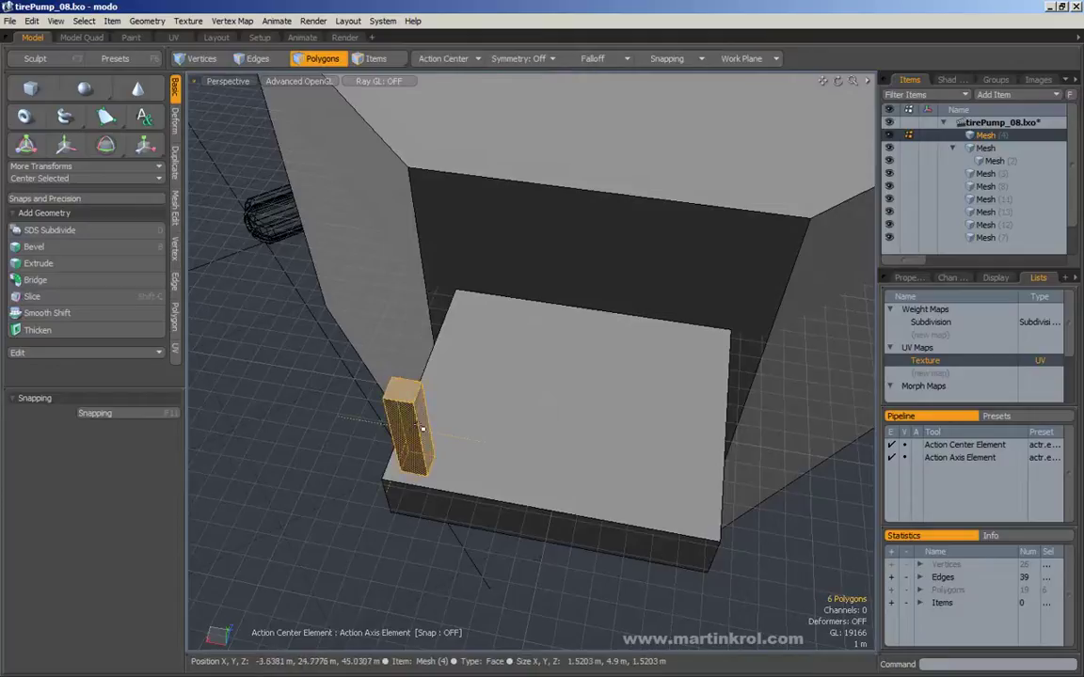
alt+drag(417, 451, 400, 408)
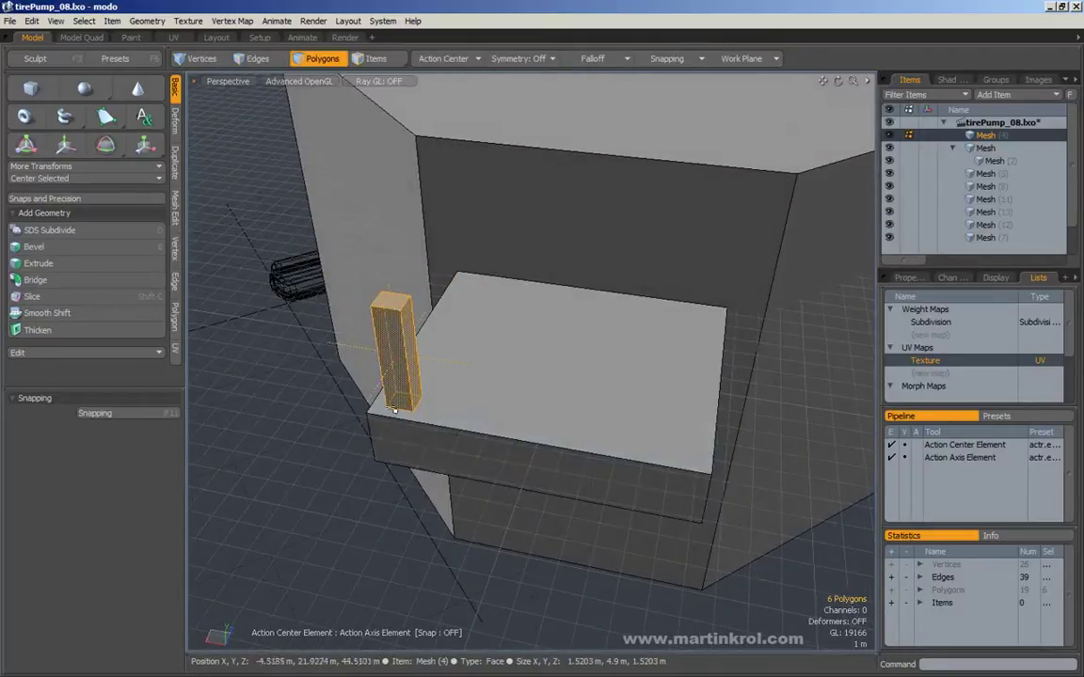
alt+drag(535, 370, 454, 435)
key(ctrl+space)
click(487, 438)
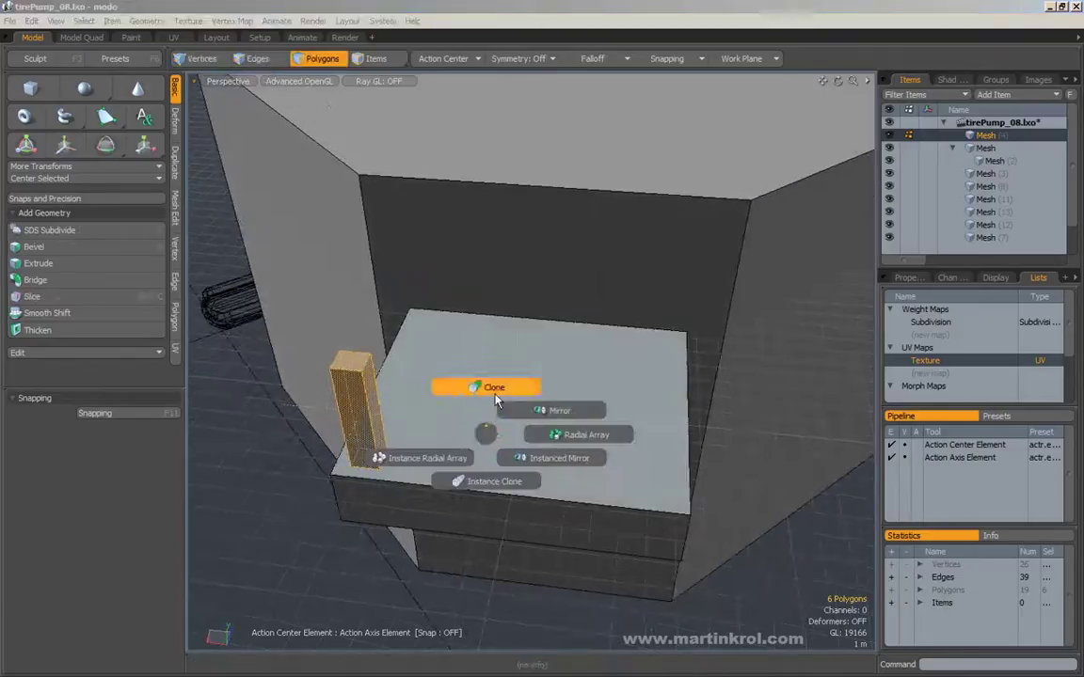
click(494, 390)
click(412, 446)
drag(386, 442, 456, 448)
key(q)
click(810, 508)
- Select the flat box together with its five posts and activate the Move tool
alt+drag(800, 499, 602, 428)
double_click(344, 359)
shift+double_click(380, 373)
shift+double_click(526, 407)
shift+double_click(607, 428)
key(w)
alt+drag(564, 432, 463, 426)
key(space)
double_click(539, 370)
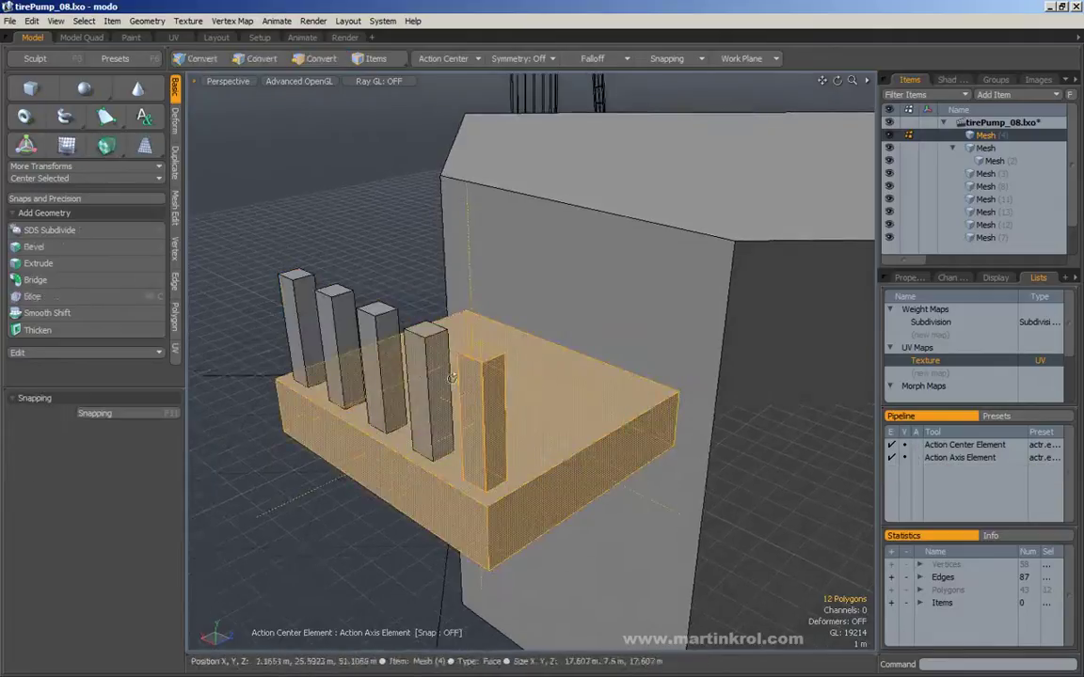
alt+drag(415, 367, 288, 217)
shift+middle_drag(262, 186, 394, 437)
key(w)
alt+drag(394, 437, 450, 427)
- Rotate the flat box and its posts together into a tilted position and clear the selection
key(e)
drag(309, 297, 482, 373)
key(q)
click(428, 273)
key(w)
alt+drag(400, 315, 454, 331)
key(q)
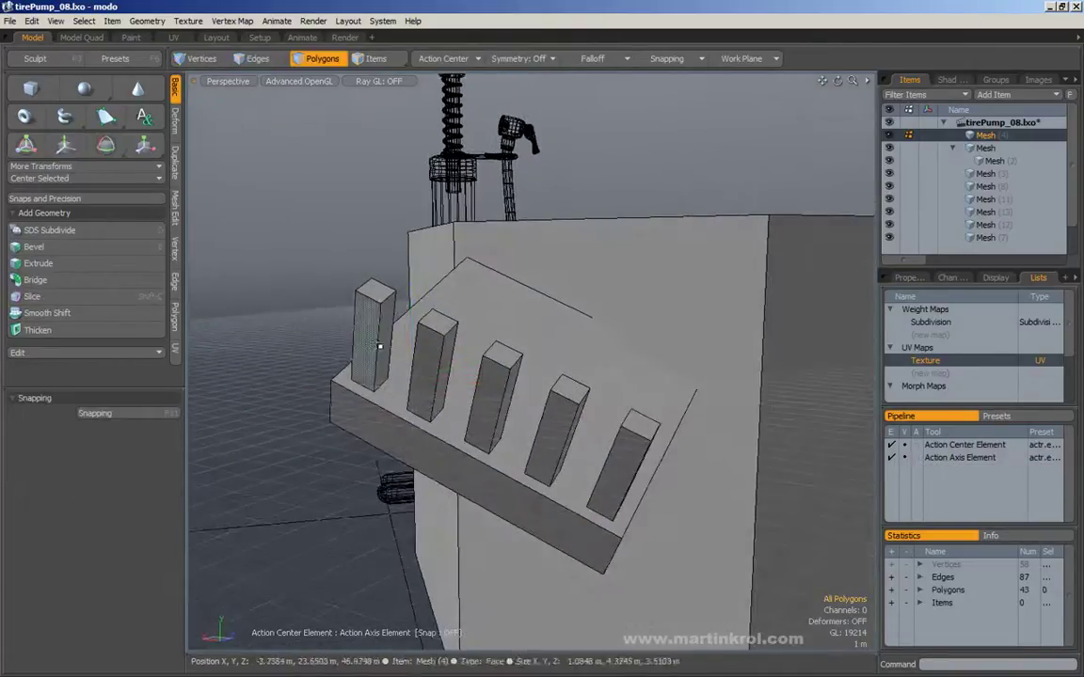
- Select all 36 polygons of the tilted flat box and posts, and try the Move tool on them
double_click(379, 346)
shift+double_click(424, 365)
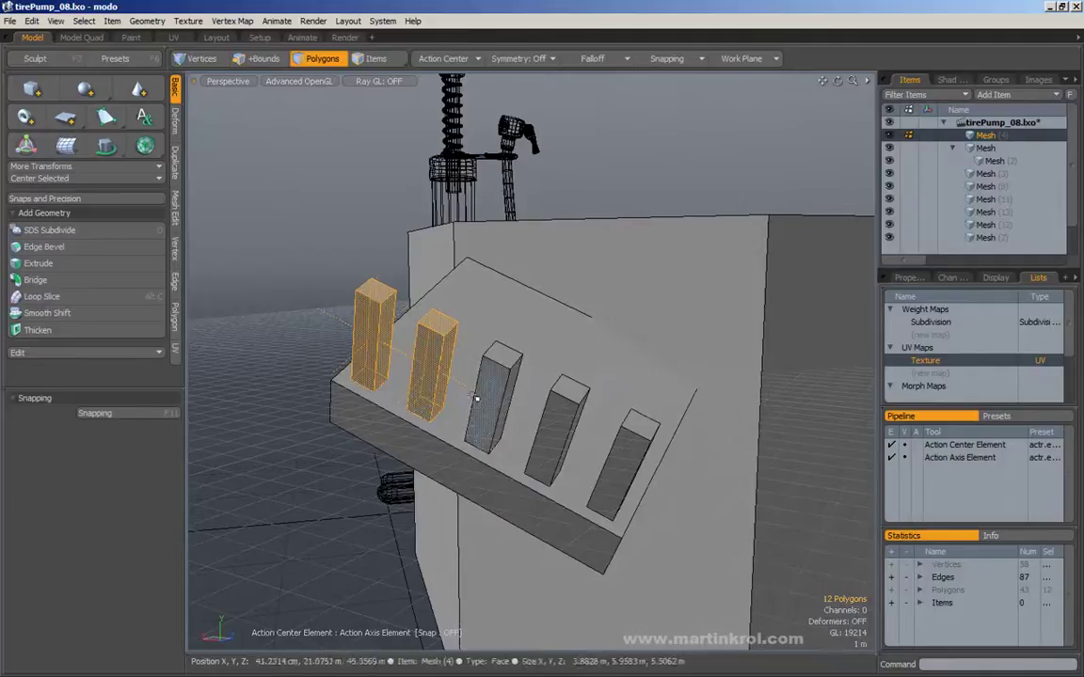
shift+double_click(615, 463)
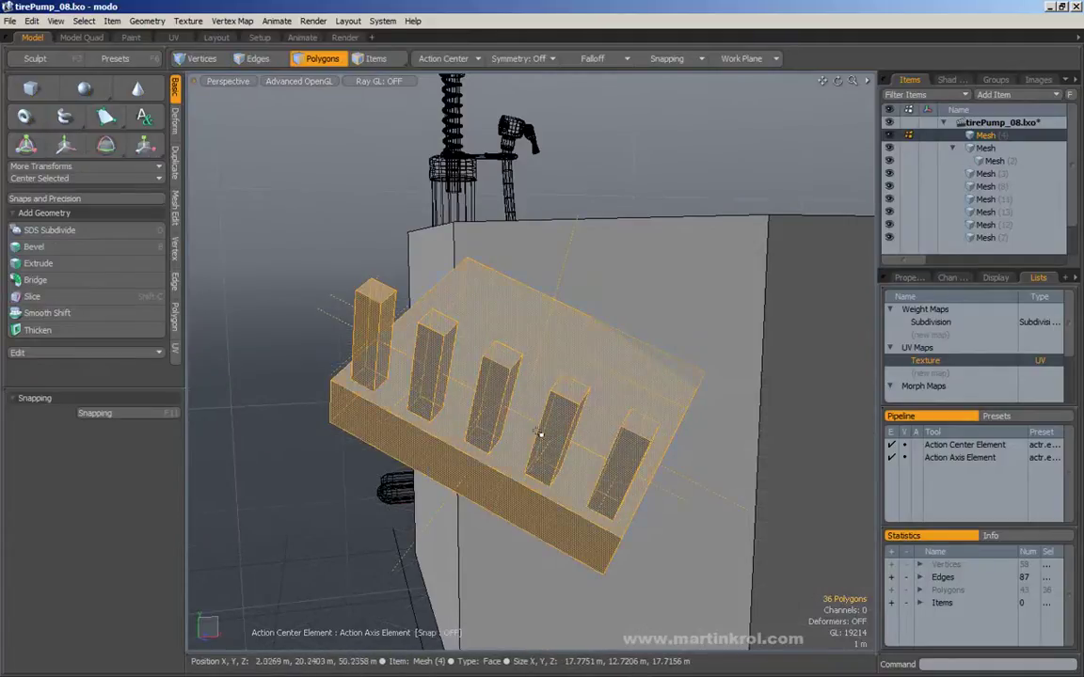
key(w)
mouse_move(519, 394)
mouse_down()
mouse_move(530, 380)
mouse_move(508, 374)
mouse_up()
key(q)
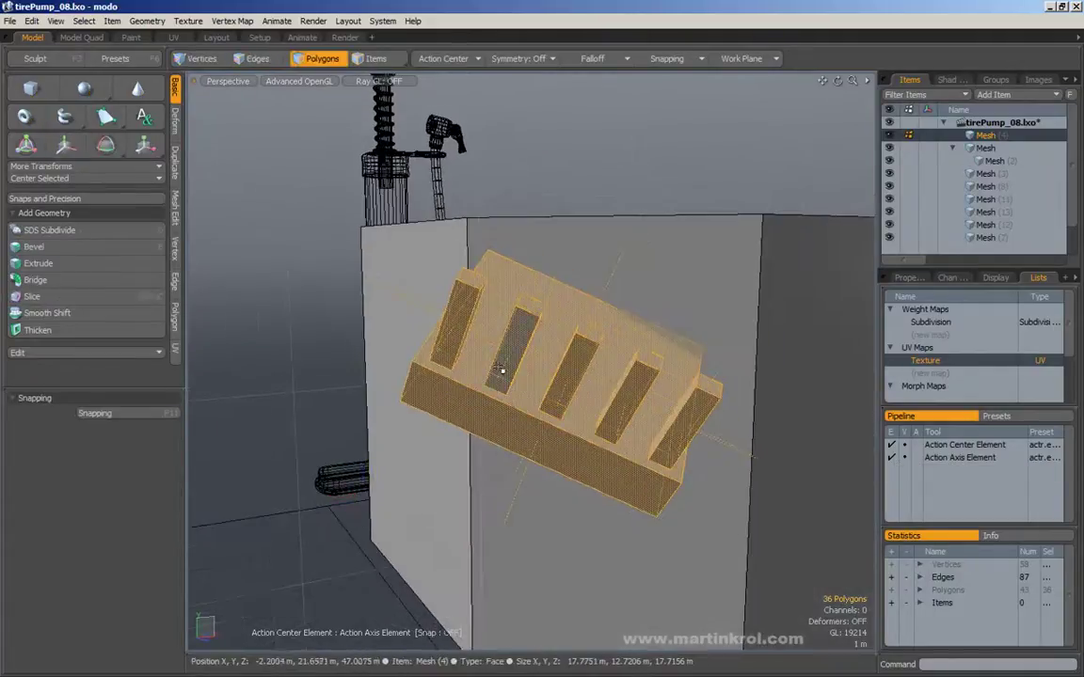
- Activate the Transform tool with the Element action center on the tilted assembly, inspect it from several angles, and drop the tool
key(y)
click(443, 59)
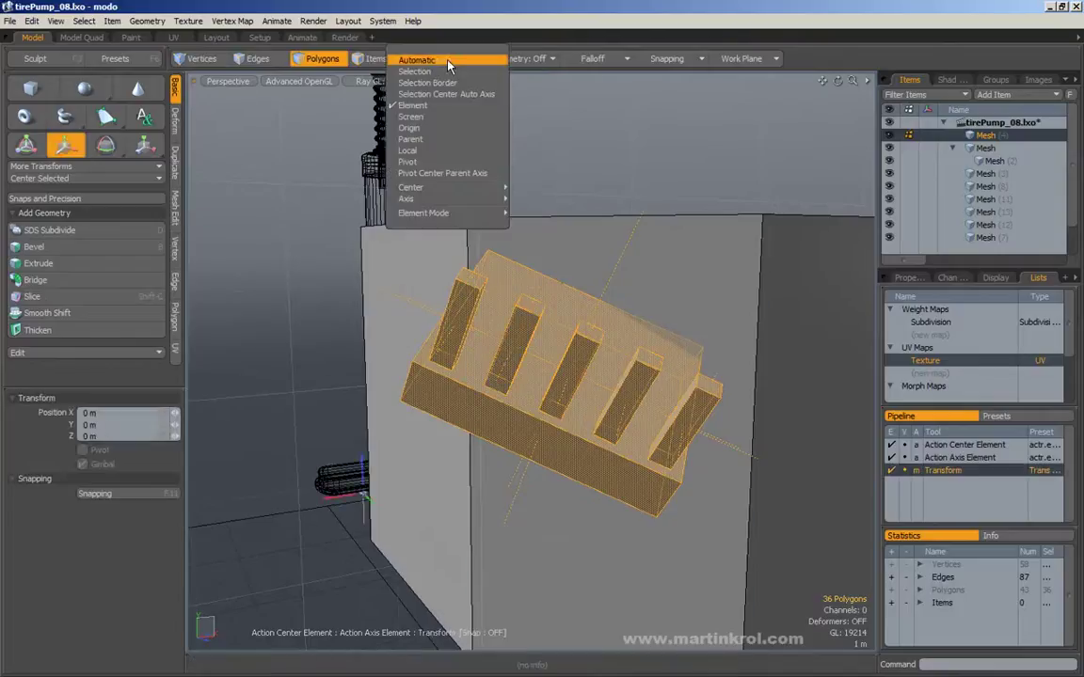
click(418, 107)
alt+drag(527, 310, 566, 297)
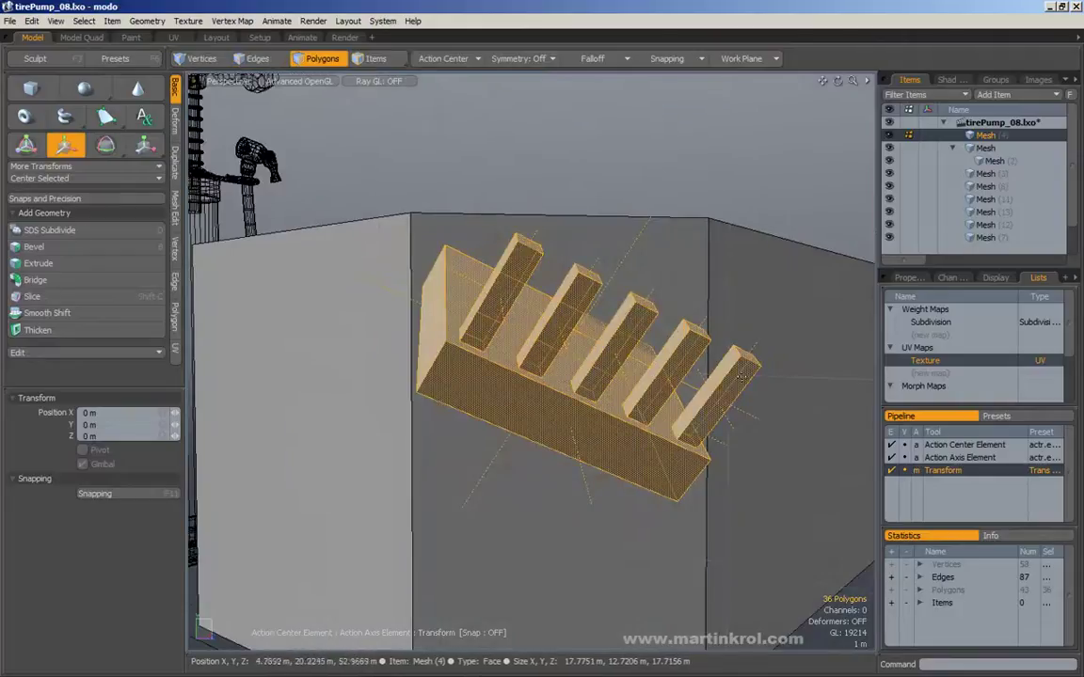
alt+drag(653, 393, 491, 351)
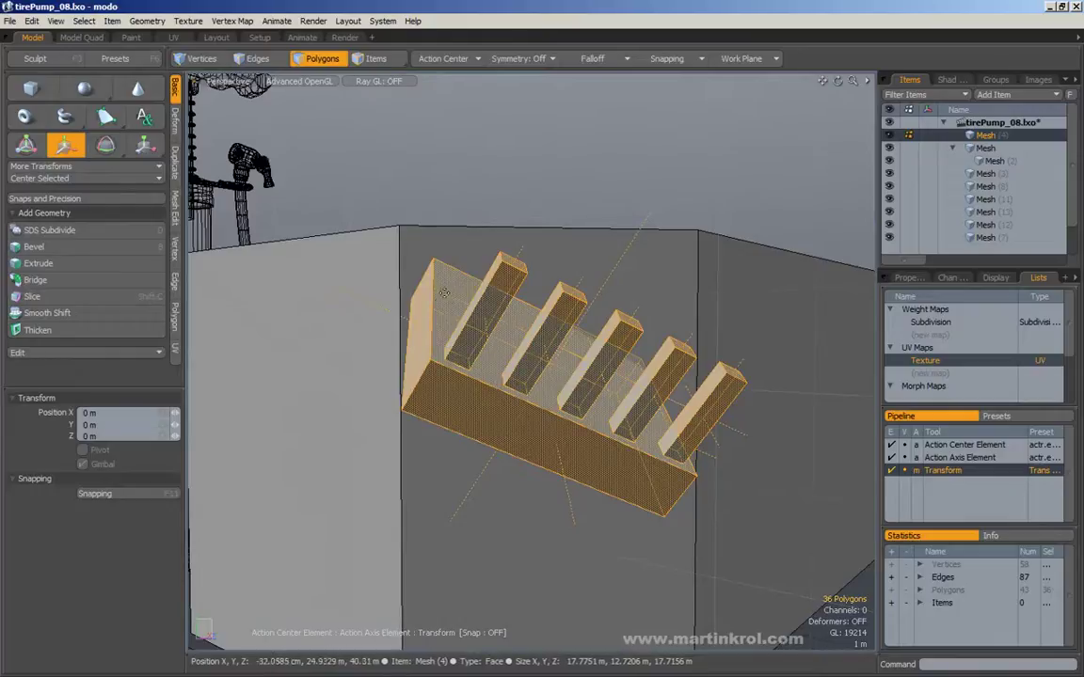
alt+drag(447, 294, 376, 299)
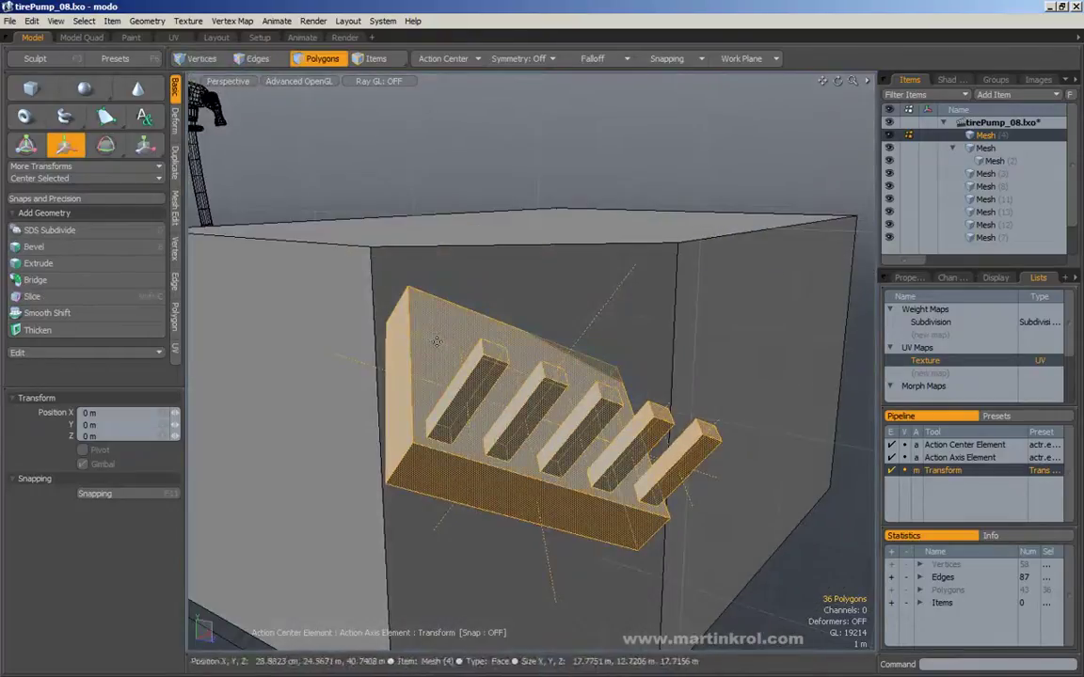
alt+drag(438, 350, 501, 336)
key(space)
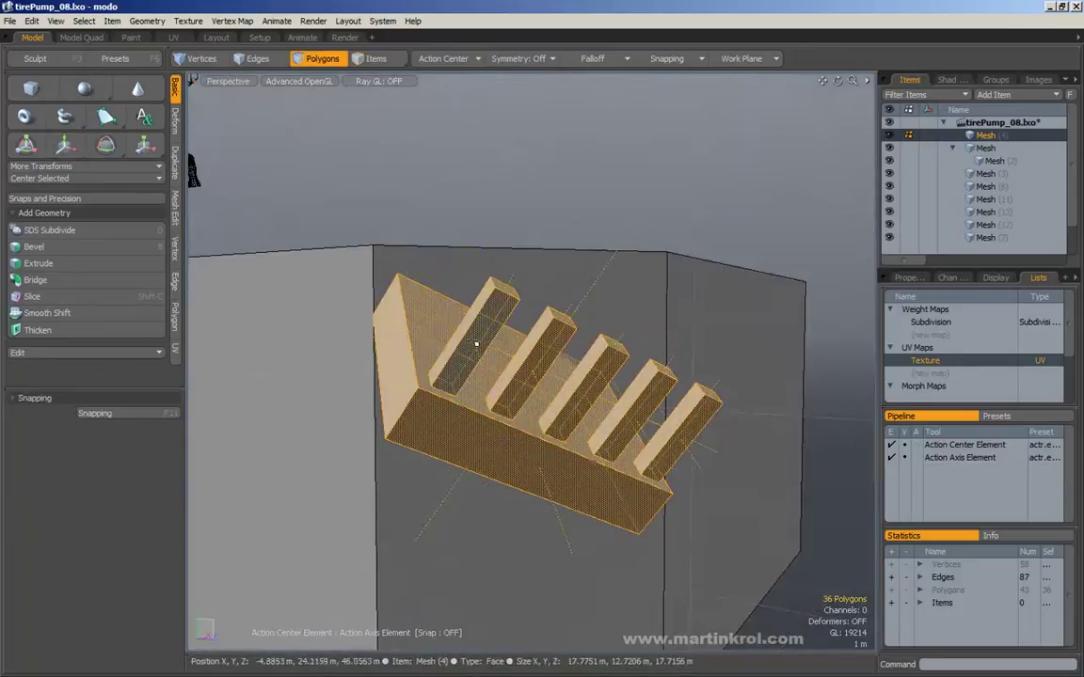
- Select only the five posts on the tilted box and activate the Move tool
double_click(491, 313)
shift+double_click(549, 350)
shift+double_click(617, 374)
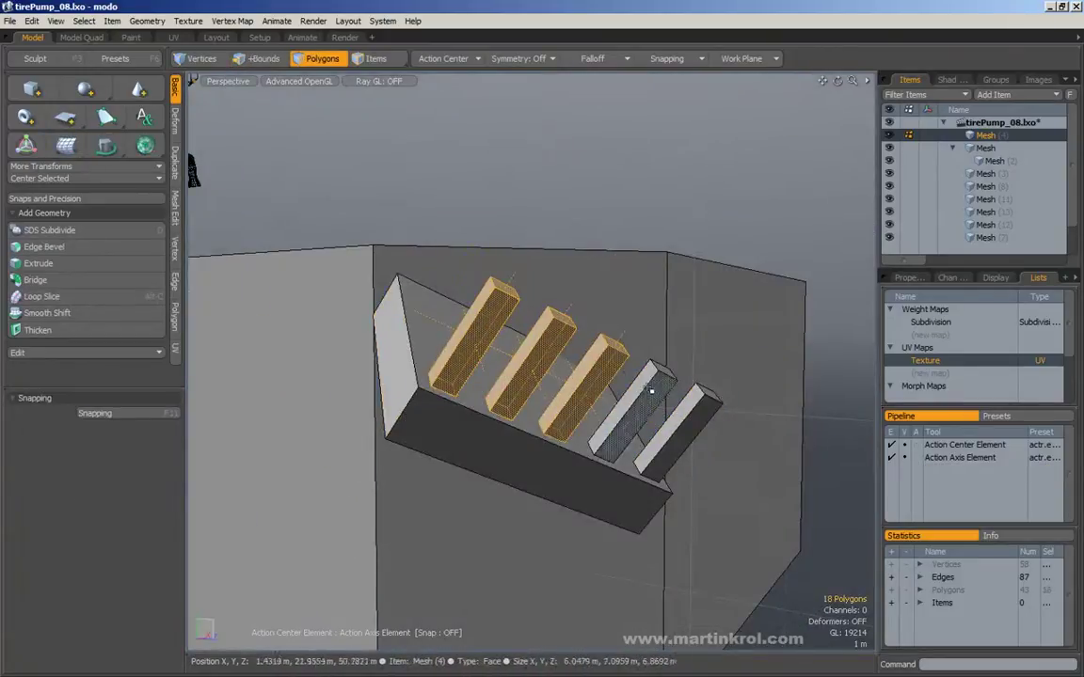
alt+drag(710, 423, 492, 441)
key(w)
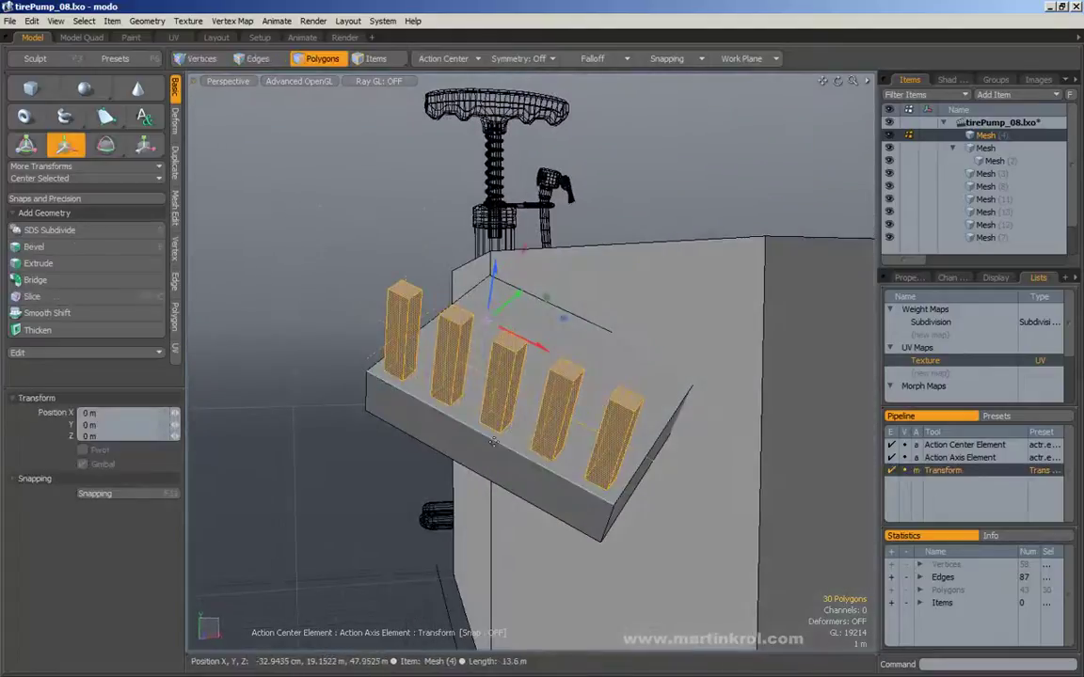
- Align the Move handle to the flat box's tilted side edge, shift the five posts 3.2 m along it, and clear the selection
drag(555, 479, 518, 468)
scroll(574, 487, down, 3)
scroll(585, 479, down, 2)
scroll(636, 483, up, 4)
click(470, 433)
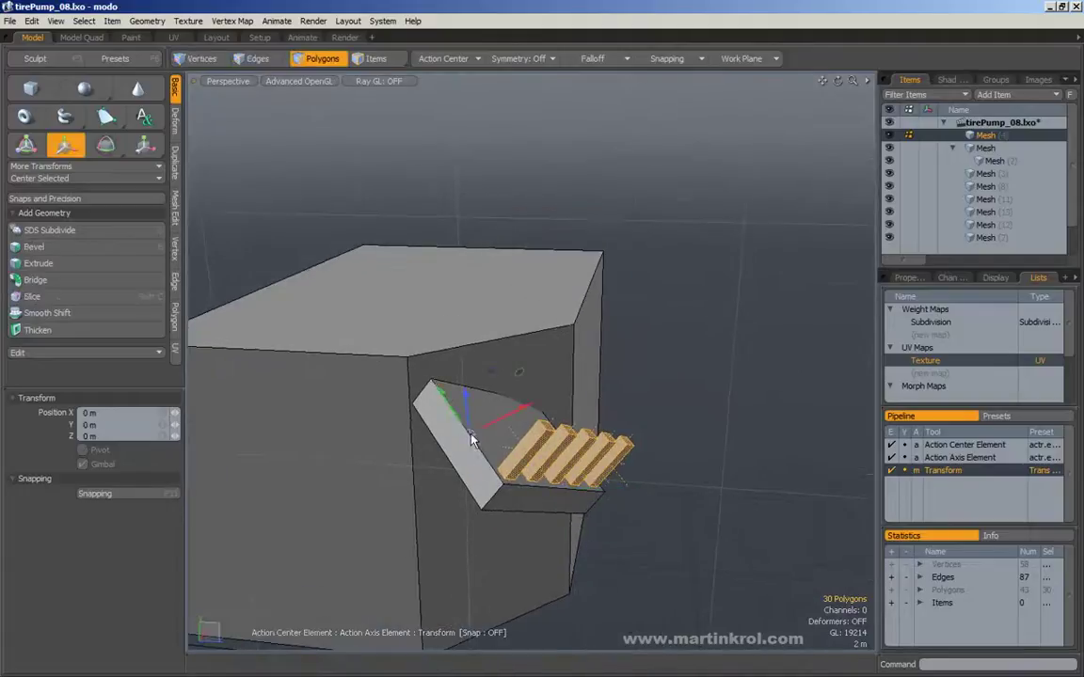
drag(453, 410, 435, 385)
alt+drag(618, 399, 588, 397)
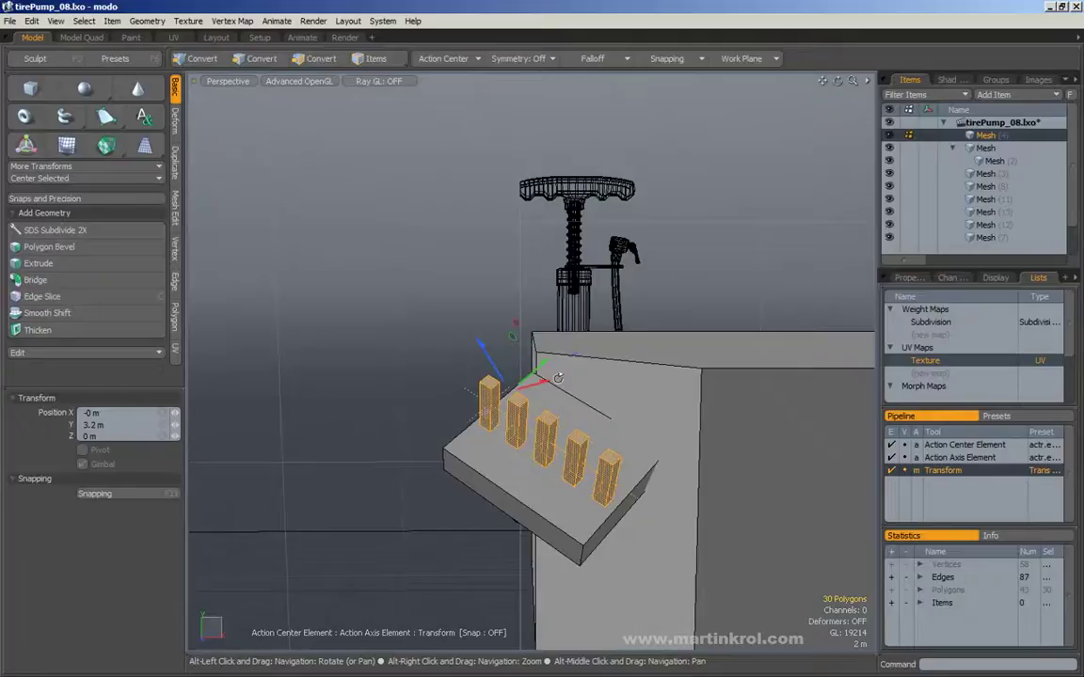
alt+drag(564, 395, 609, 376)
key(e)
key(q)
click(559, 256)
- Select and delete the large test box with its flat box and posts
alt+right_drag(621, 303, 598, 308)
alt+drag(597, 307, 602, 393)
alt+right_drag(602, 393, 555, 392)
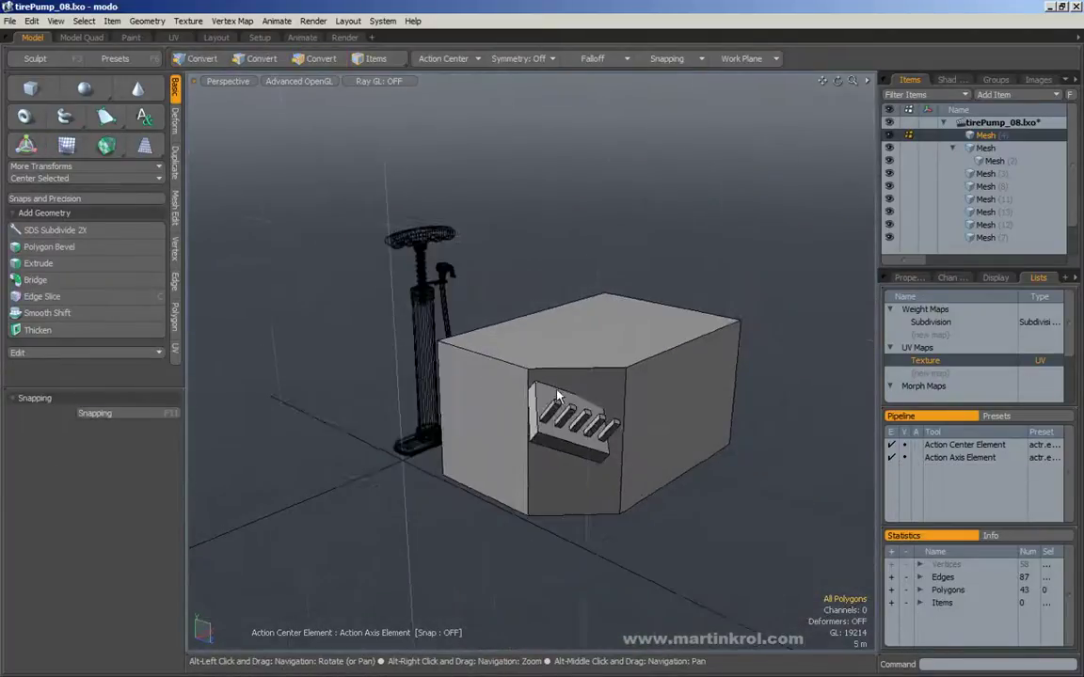
alt+drag(555, 392, 573, 416)
alt+right_drag(573, 416, 548, 418)
mouse_move(549, 417)
alt+mouse_down()
mouse_move(537, 418)
mouse_move(575, 412)
alt+mouse_up()
middle_drag(697, 283, 412, 591)
key(Delete)
- Select all the pump meshes in the item list so the whole tire pump is active
mouse_move(605, 420)
alt+mouse_down()
mouse_move(532, 427)
mouse_move(487, 394)
alt+mouse_up()
key(a)
alt+right_drag(572, 349, 301, 414)
alt+middle_drag(536, 366, 370, 564)
alt+right_drag(369, 564, 273, 555)
alt+middle_drag(798, 193, 806, 266)
shift+click(996, 238)
- Set the action center to Screen with the end of the pump handle in close view
alt+middle_drag(580, 252, 590, 421)
alt+right_drag(404, 306, 516, 304)
alt+drag(485, 311, 602, 325)
alt+drag(395, 350, 450, 358)
alt+right_drag(449, 358, 541, 348)
alt+drag(522, 338, 555, 332)
alt+middle_drag(512, 195, 520, 258)
alt+drag(520, 257, 499, 254)
alt+right_drag(476, 260, 515, 260)
click(455, 58)
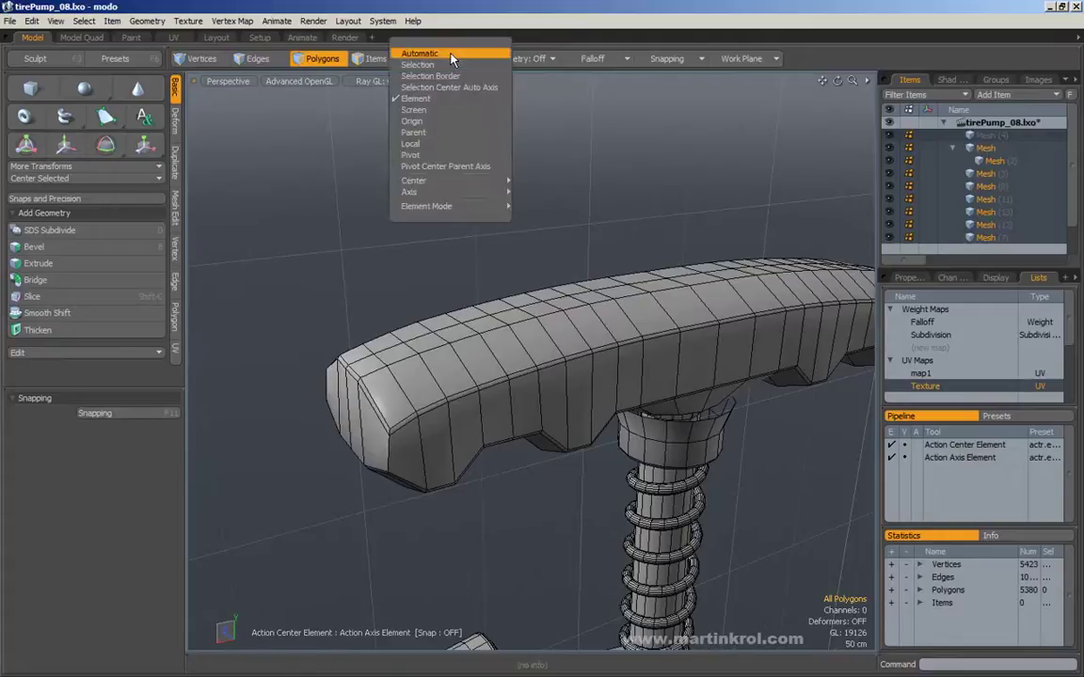
click(418, 112)
alt+drag(513, 141, 426, 281)
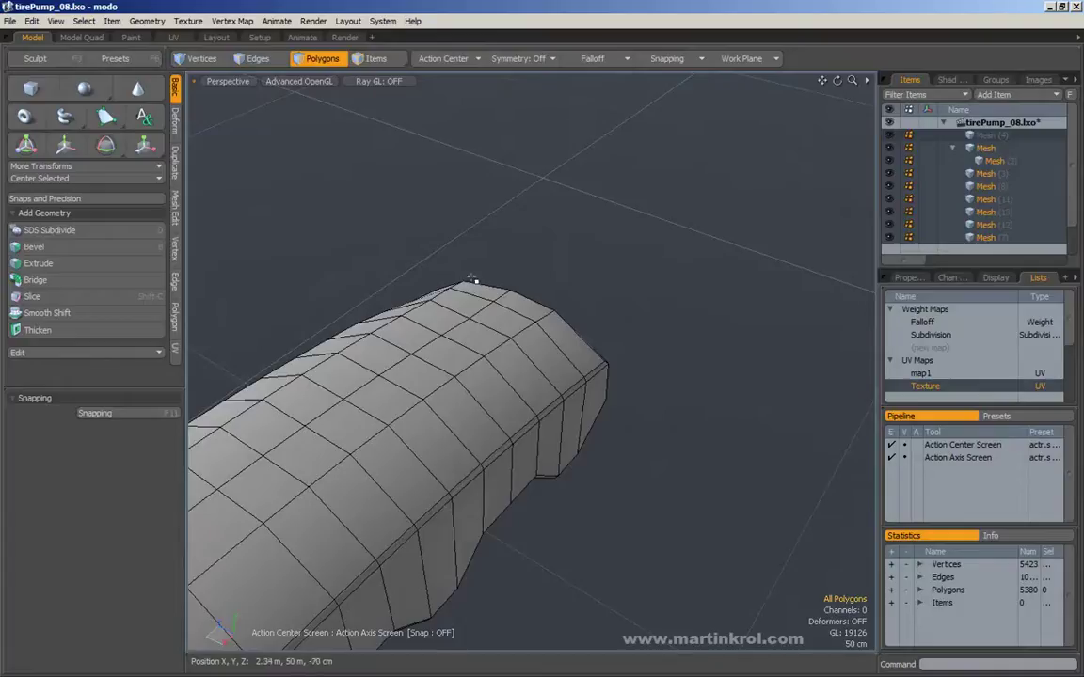
alt+drag(454, 281, 552, 322)
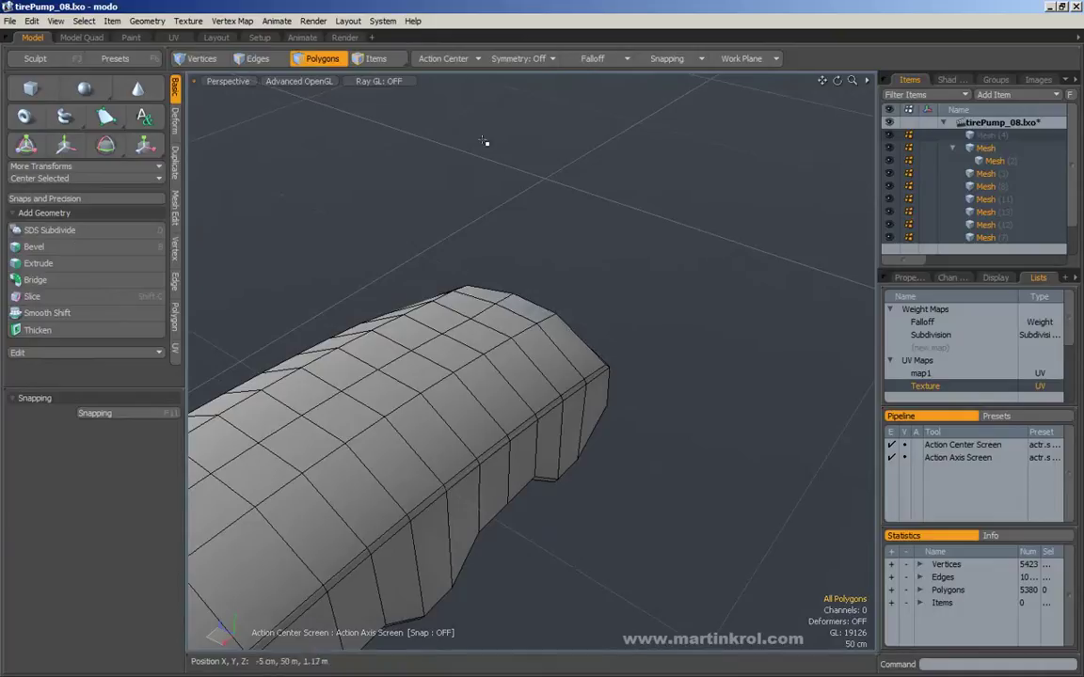
- Activate the Element Move tool and nudge the corner vertices at the end of the pump handle
click(175, 214)
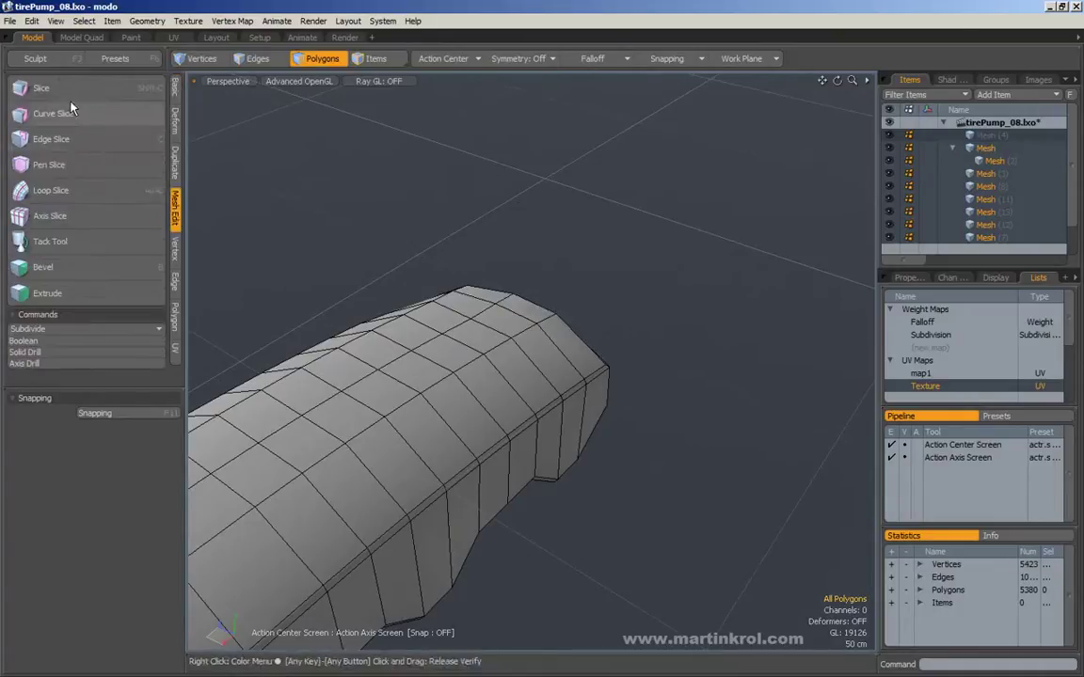
click(175, 125)
click(48, 85)
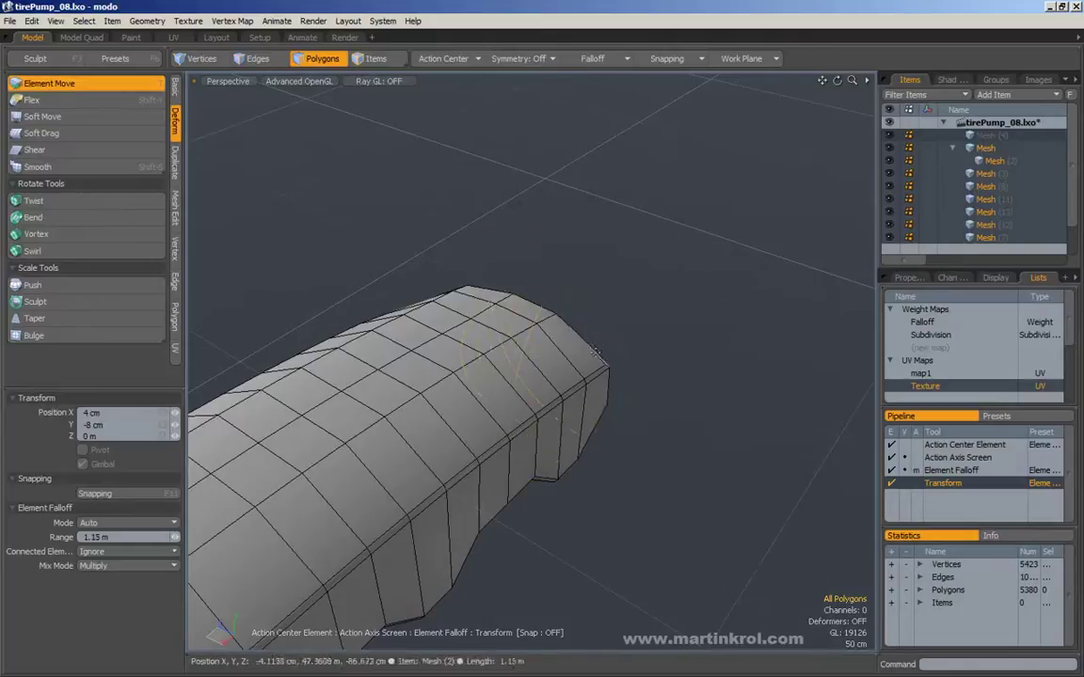
alt+drag(598, 368, 612, 370)
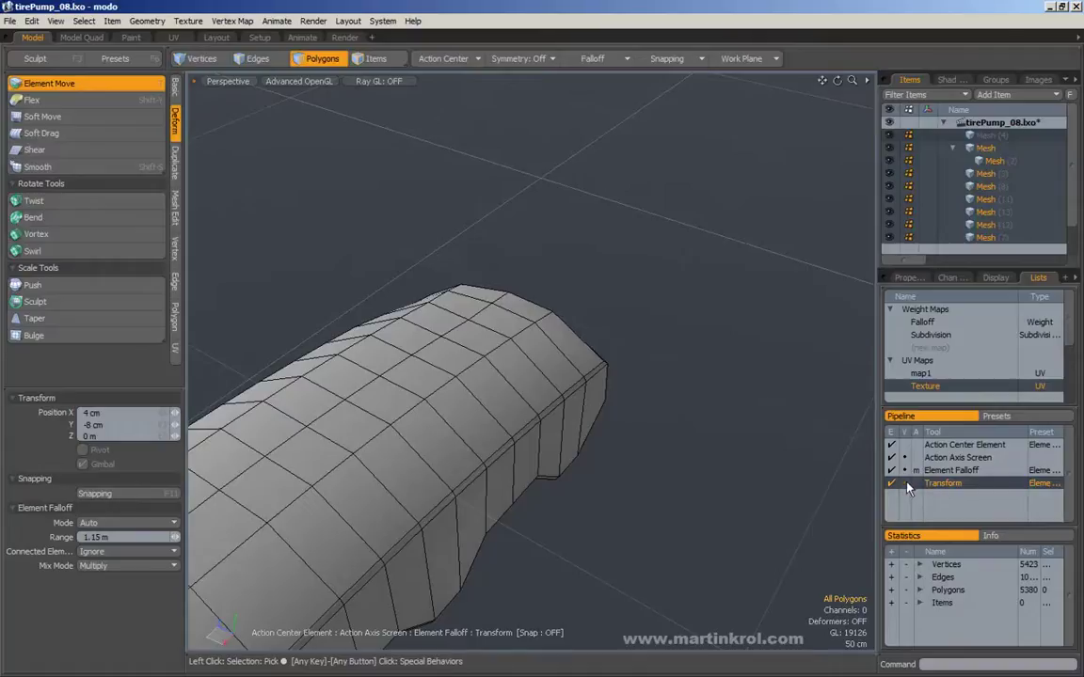
drag(603, 365, 602, 361)
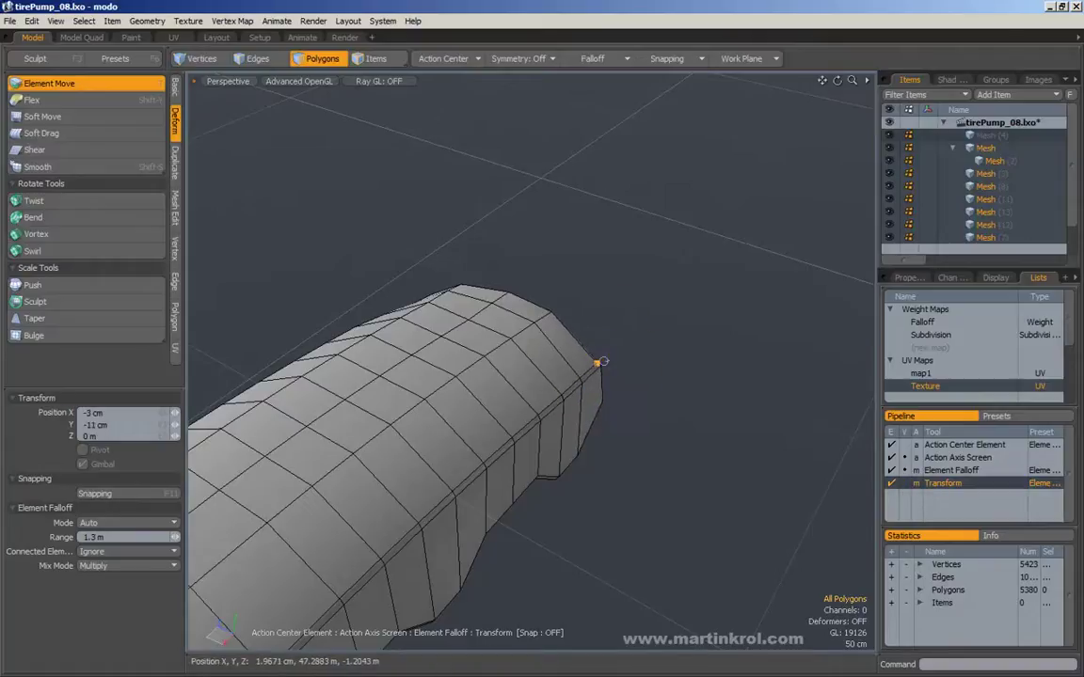
drag(551, 311, 552, 322)
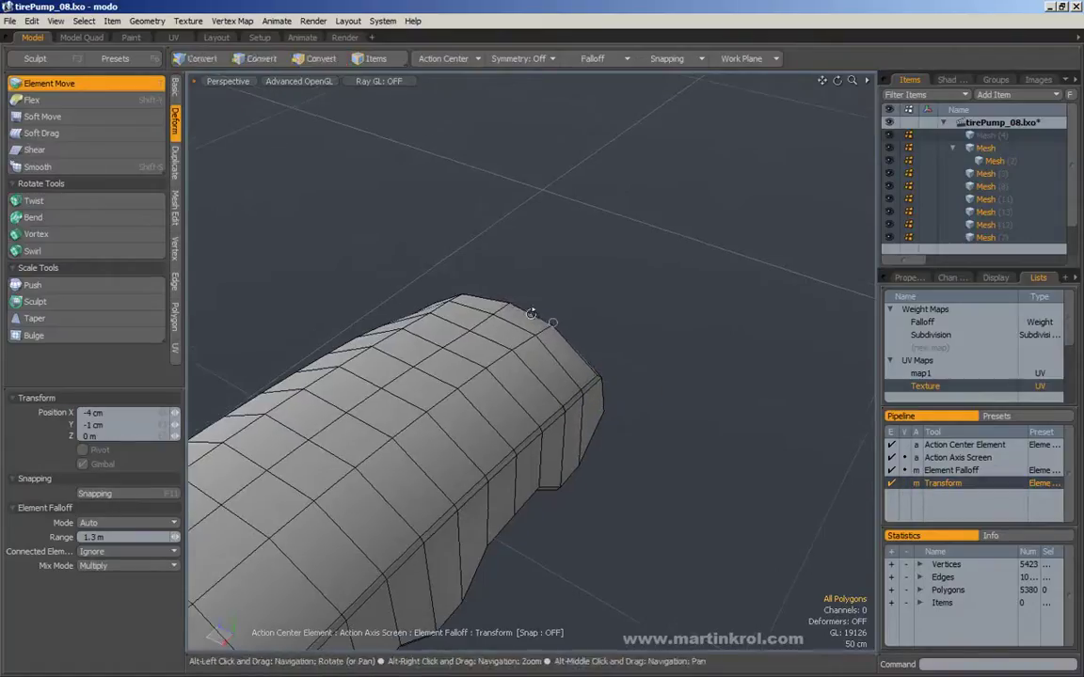
- Switch the Element Move tool's action center back to Screen and view the handle end from another side
click(438, 59)
click(411, 111)
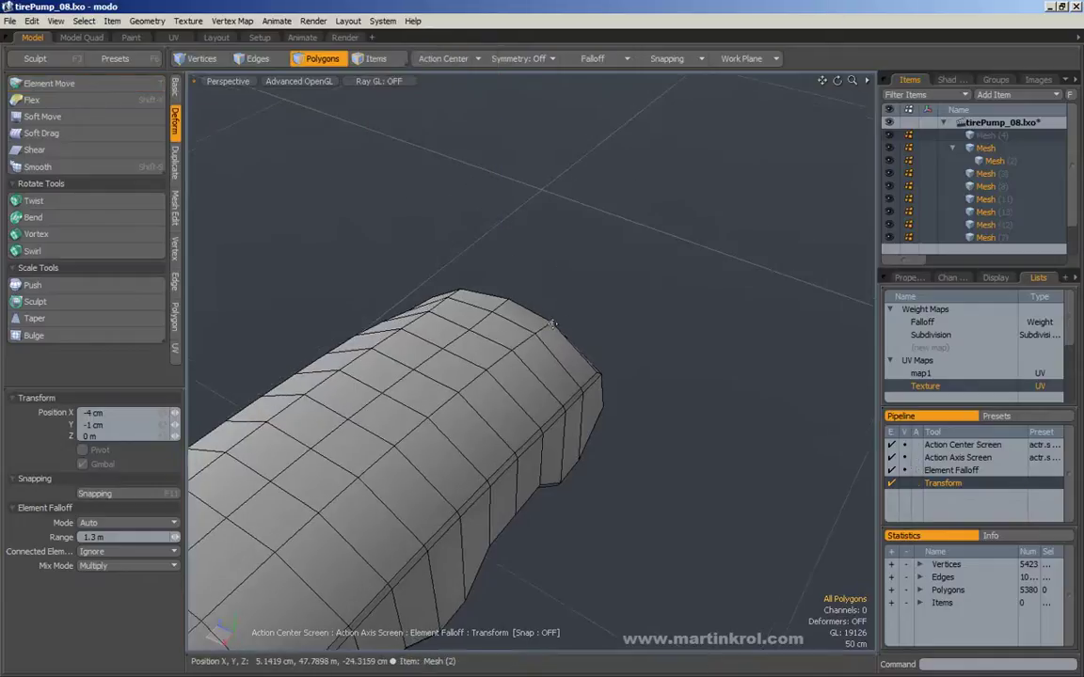
alt+drag(552, 323, 678, 320)
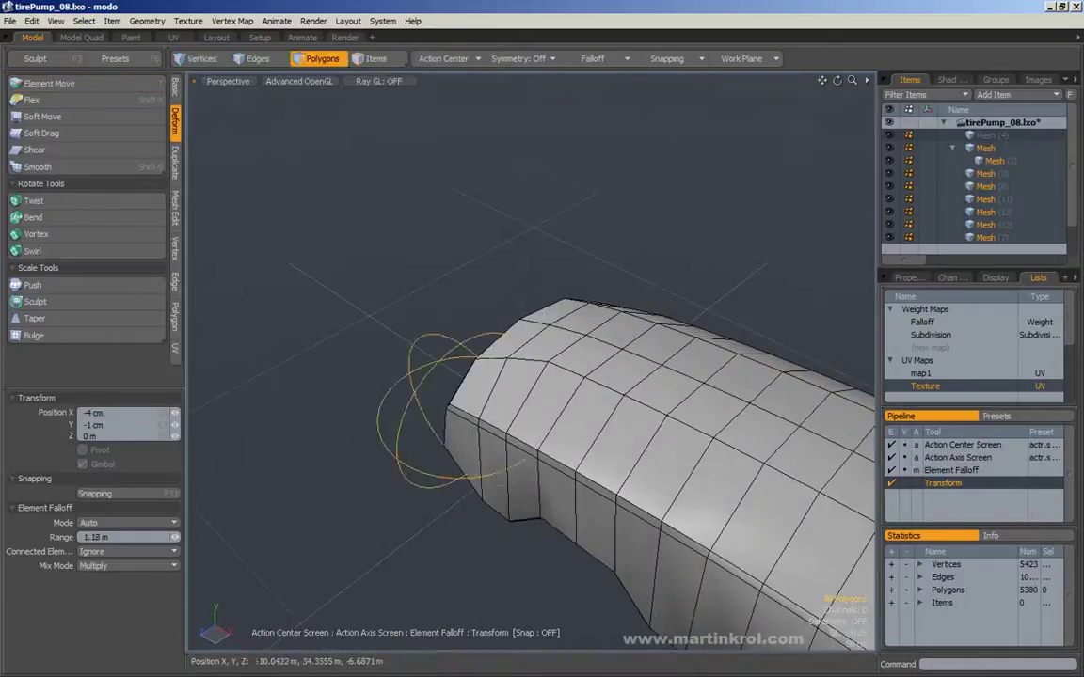
- Nudge the edges and vertices at the end of the pump handle with Element Move, working from several viewing angles
alt+drag(450, 411, 510, 549)
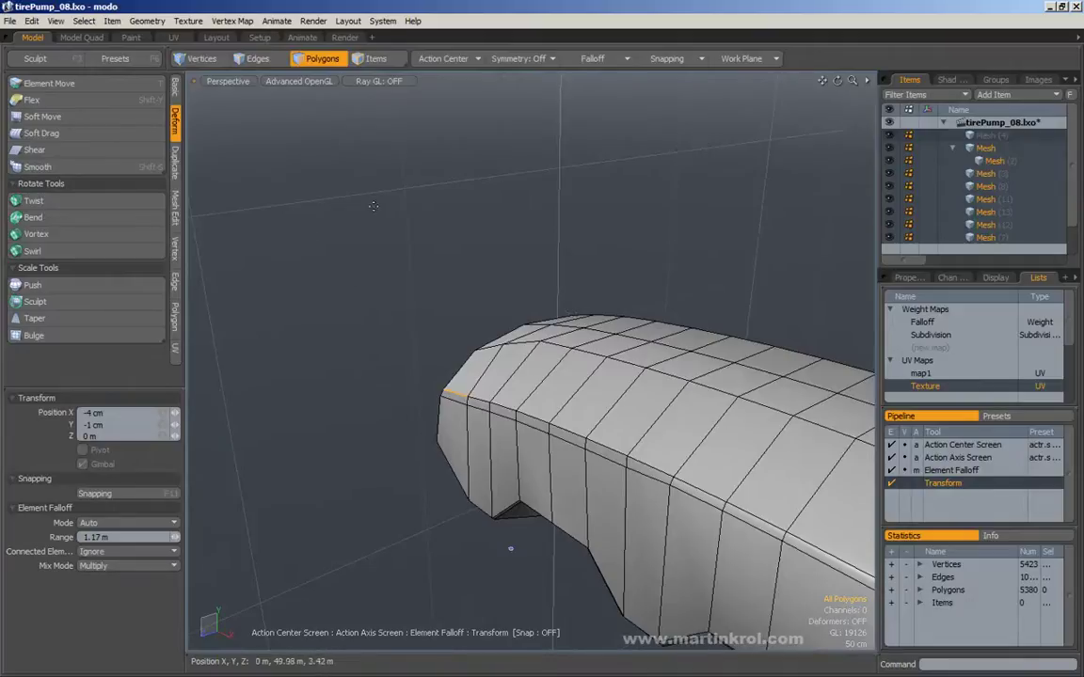
alt+drag(473, 294, 510, 266)
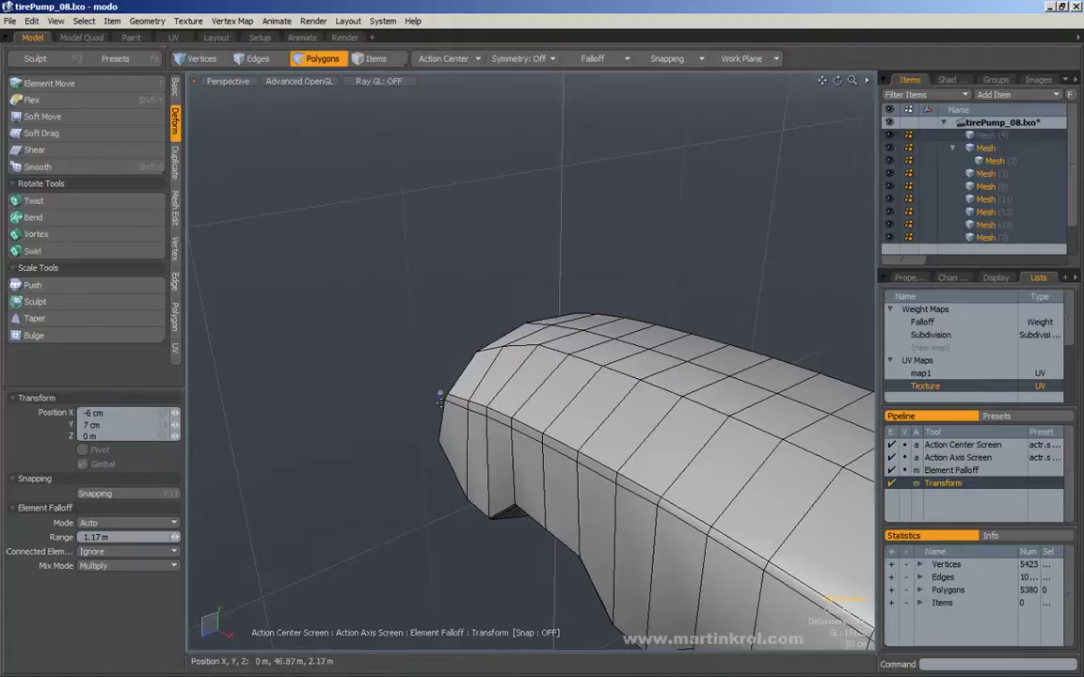
alt+drag(437, 443, 492, 442)
click(513, 440)
right_drag(491, 442, 471, 442)
drag(473, 462, 665, 435)
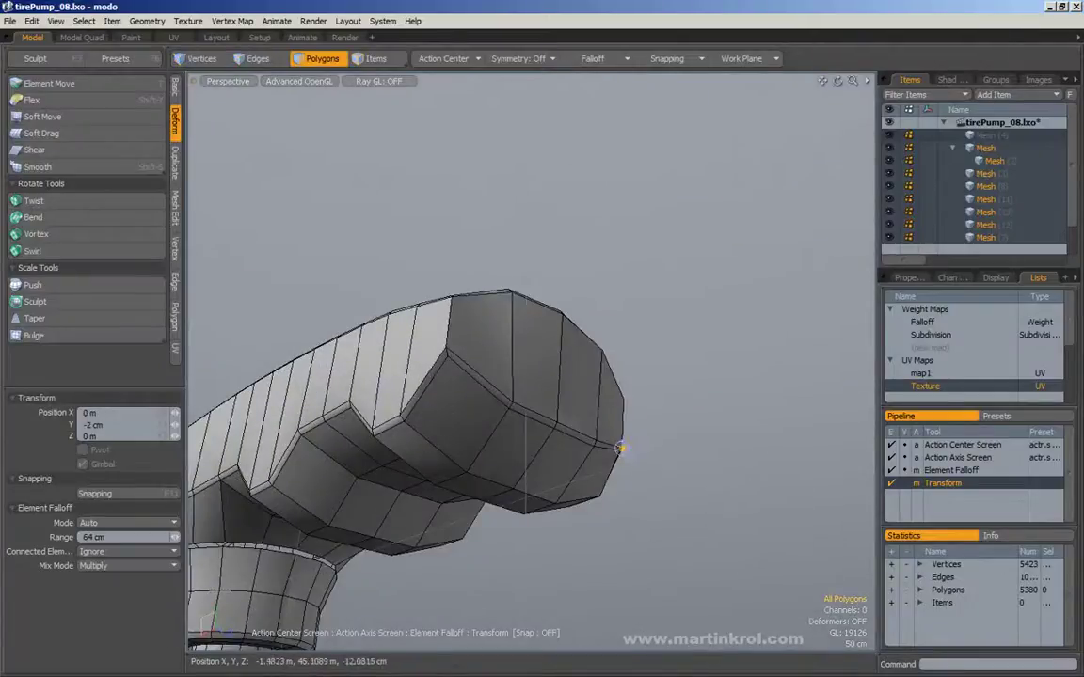
alt+drag(597, 493, 387, 519)
drag(374, 457, 375, 451)
alt+drag(379, 459, 550, 421)
key(space)
- Activate the Move tool and reposition its screen-aligned handle at many points in the empty space around the pump
alt+drag(657, 424, 649, 317)
key(w)
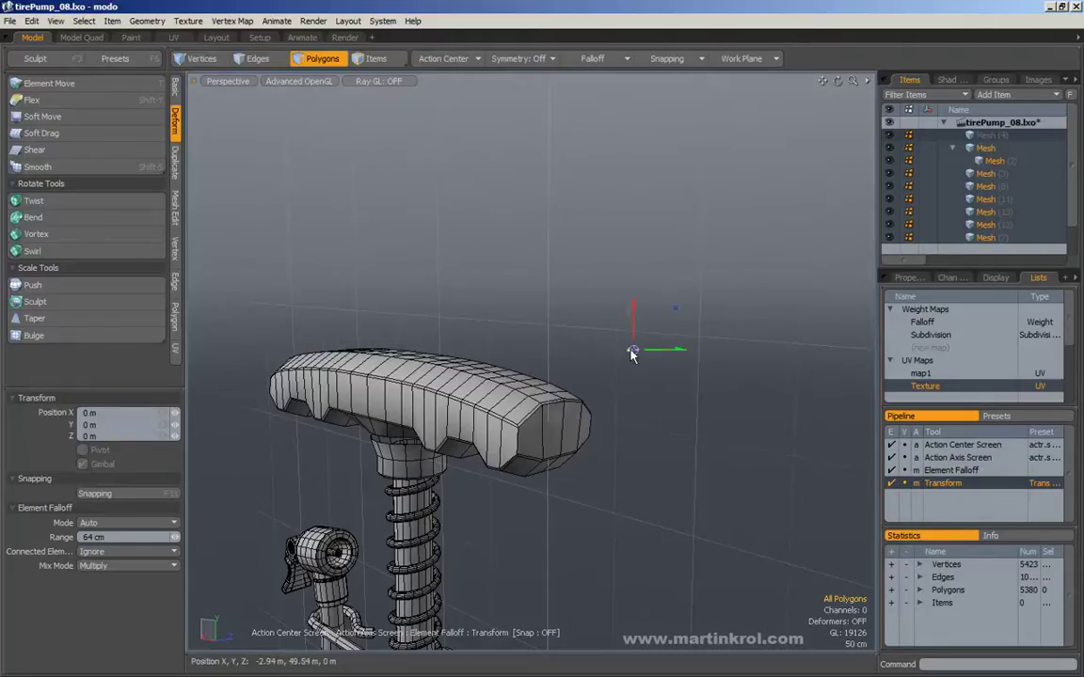
click(773, 222)
click(230, 216)
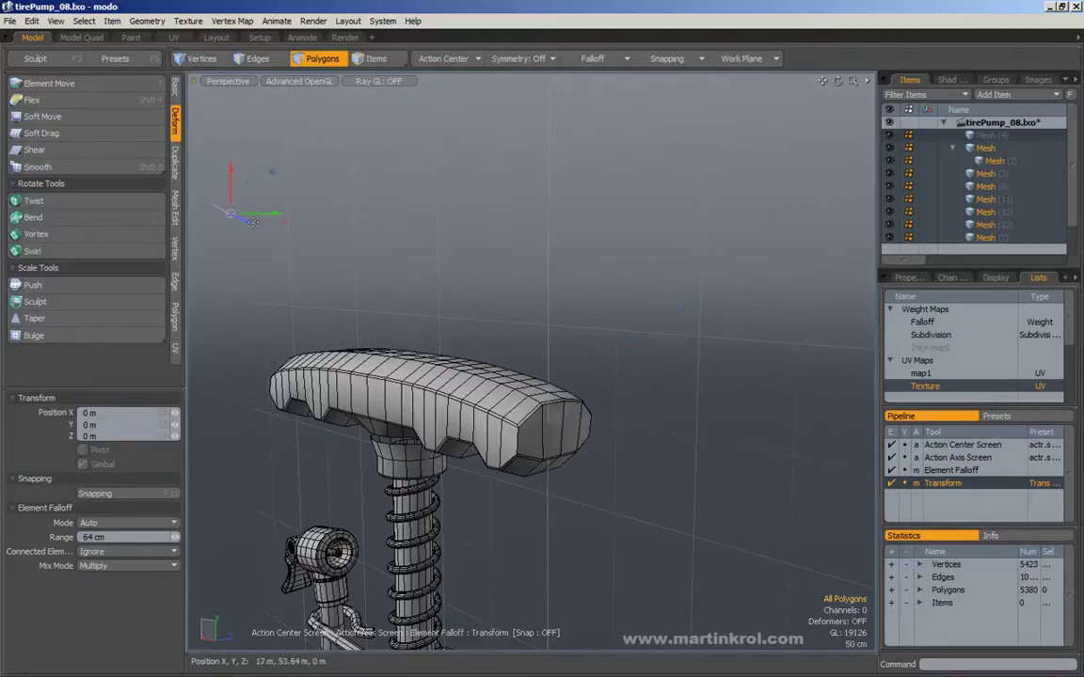
click(698, 491)
click(746, 548)
click(763, 390)
click(771, 234)
click(782, 569)
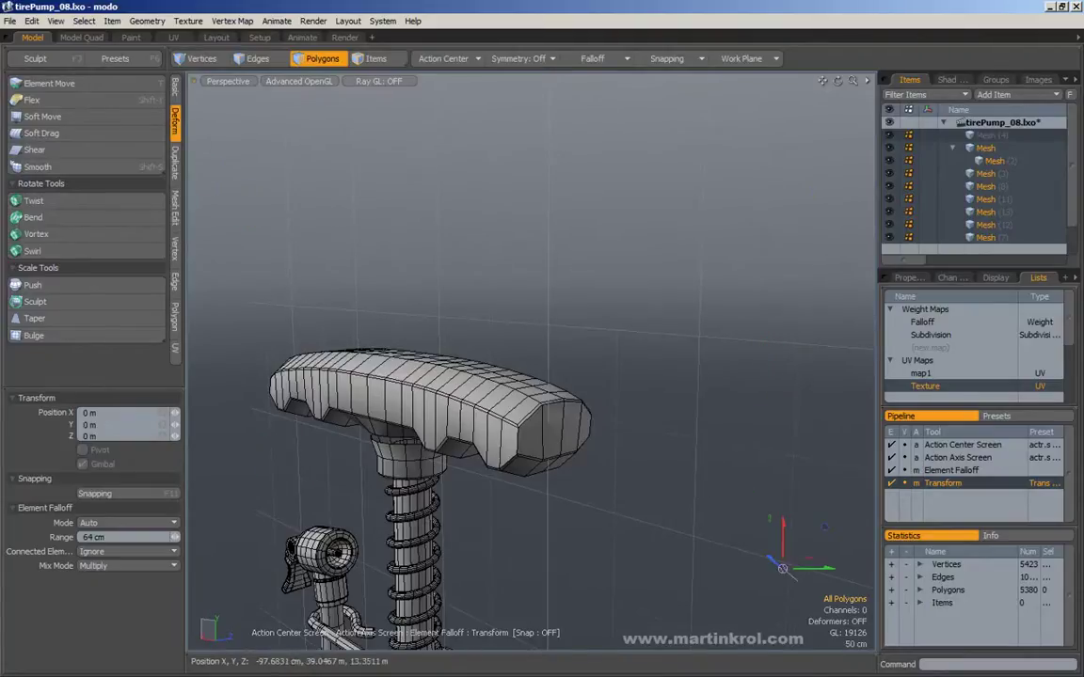
click(768, 560)
click(776, 150)
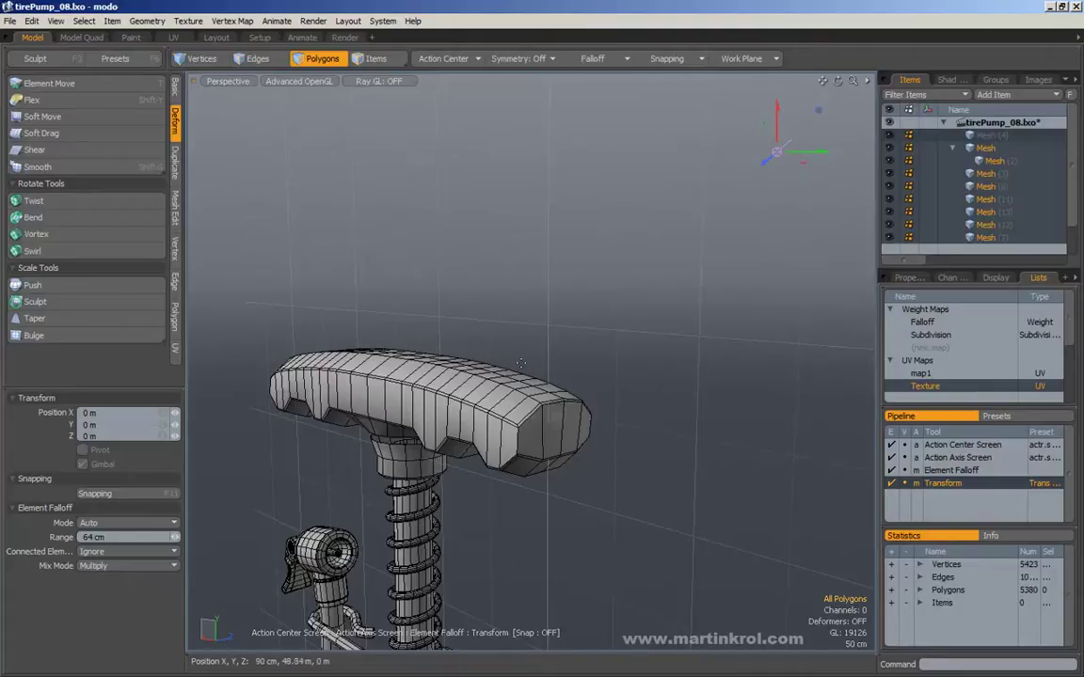
click(803, 596)
click(776, 117)
click(331, 123)
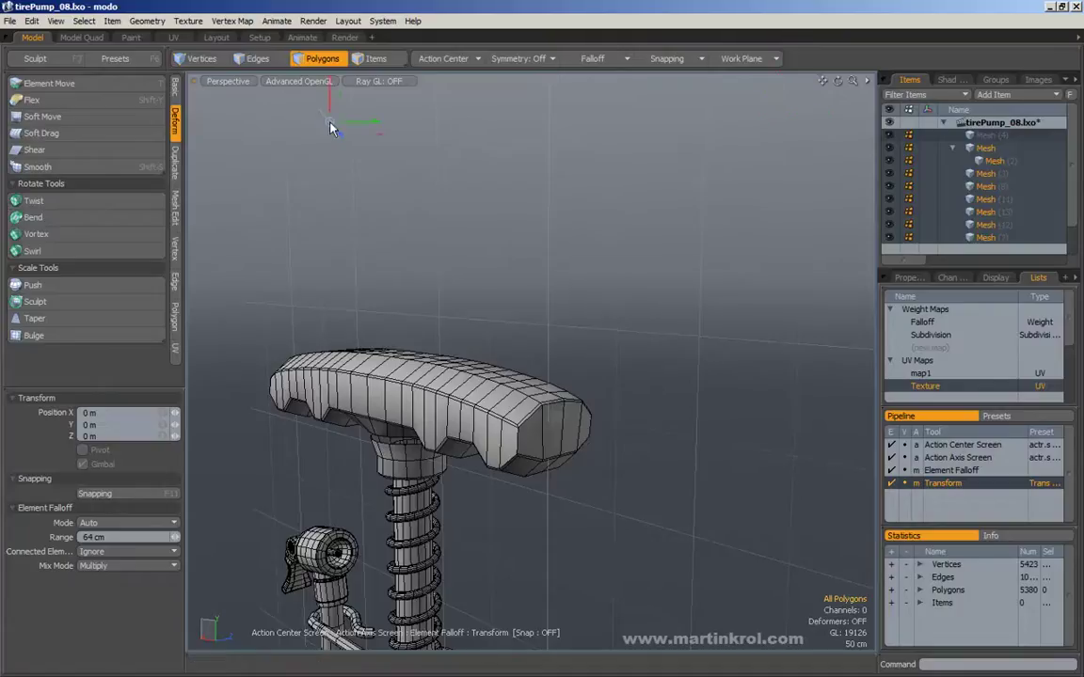
click(242, 311)
click(217, 421)
click(335, 531)
click(471, 530)
click(646, 564)
click(744, 475)
click(753, 347)
click(754, 204)
click(721, 156)
click(448, 153)
click(303, 151)
click(381, 155)
click(435, 147)
click(502, 151)
click(583, 152)
click(649, 161)
click(749, 170)
click(814, 177)
click(657, 186)
click(476, 177)
click(314, 174)
click(285, 198)
click(260, 288)
click(257, 424)
click(259, 556)
click(350, 594)
click(477, 603)
click(648, 576)
drag(650, 578, 723, 574)
key(space)
- Set the action center to Origin and check the Move tool's handle at the world origin with the whole pump in view
alt+drag(713, 485, 635, 485)
alt+drag(541, 407, 430, 134)
key(3)
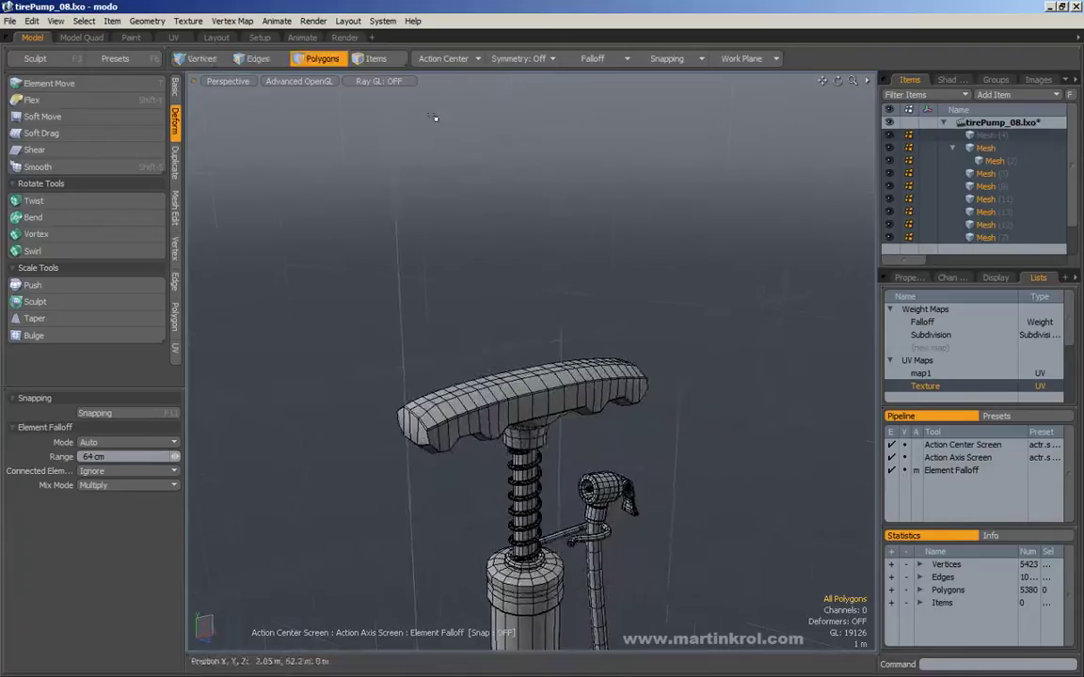
click(443, 58)
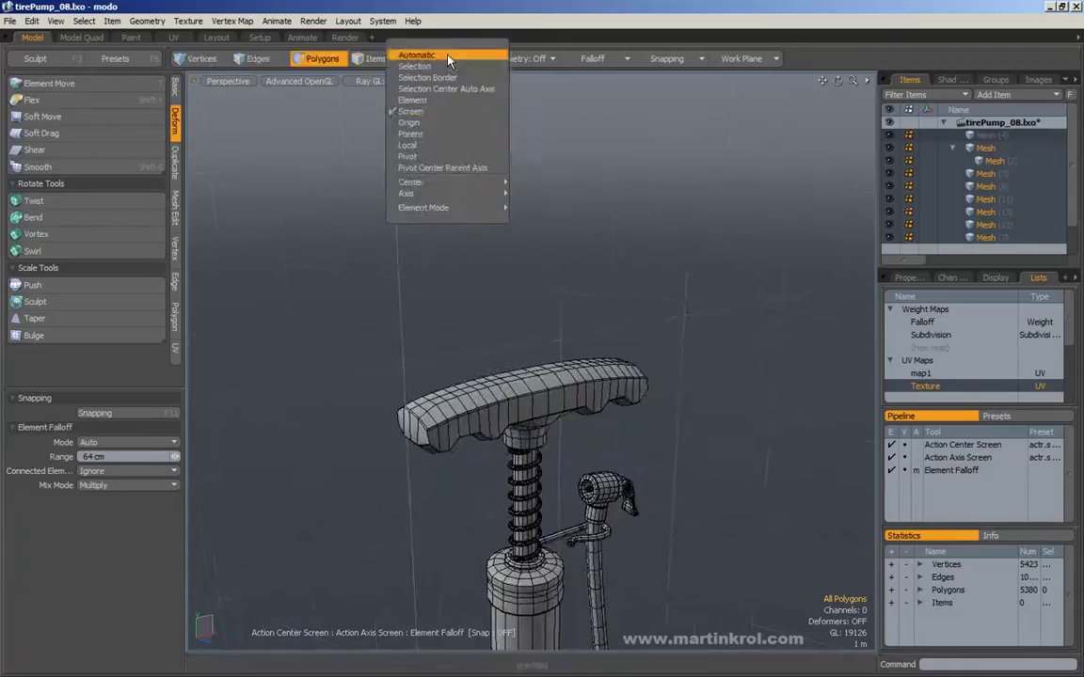
click(426, 125)
key(a)
alt+drag(535, 273, 500, 305)
key(w)
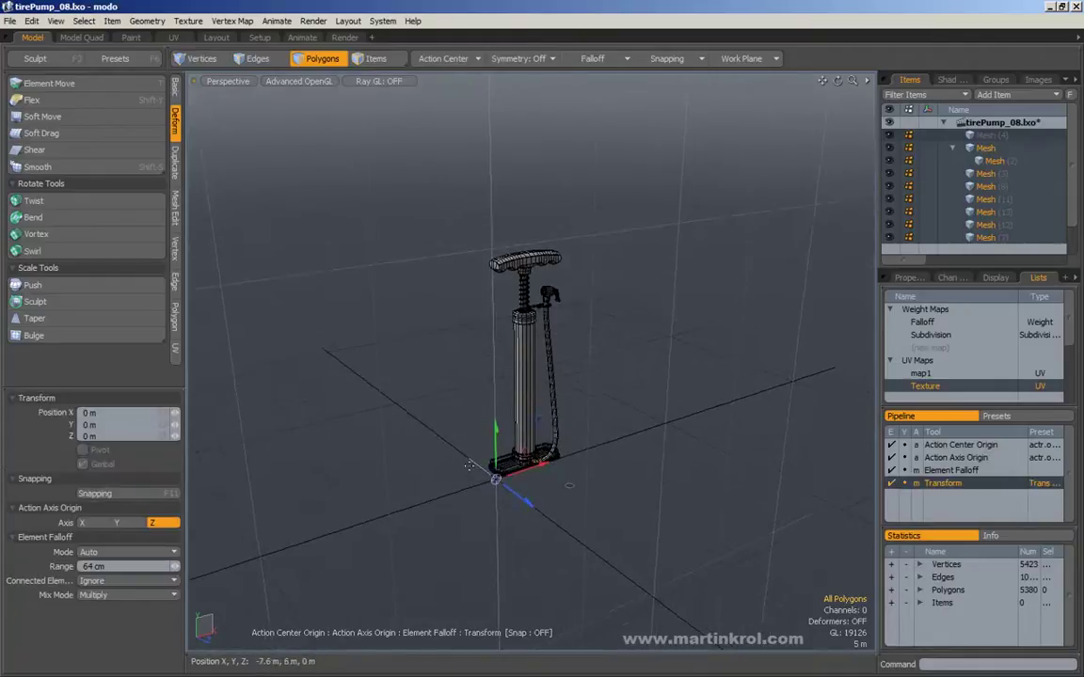
alt+drag(496, 465, 545, 501)
key(q)
alt+drag(698, 473, 637, 468)
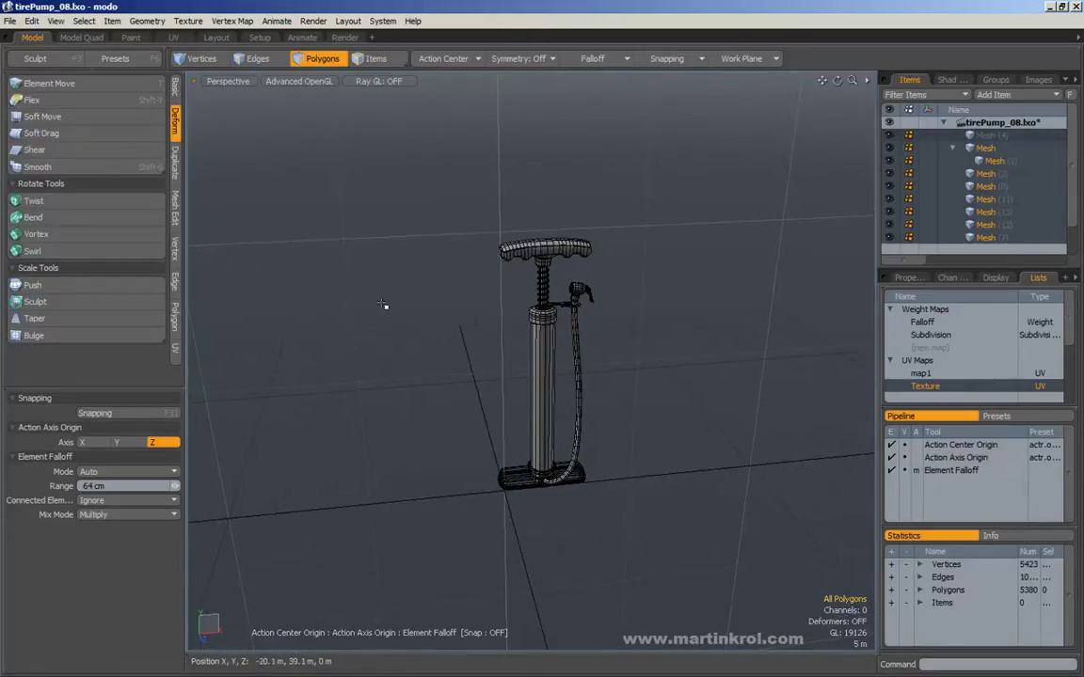
alt+drag(658, 306, 602, 320)
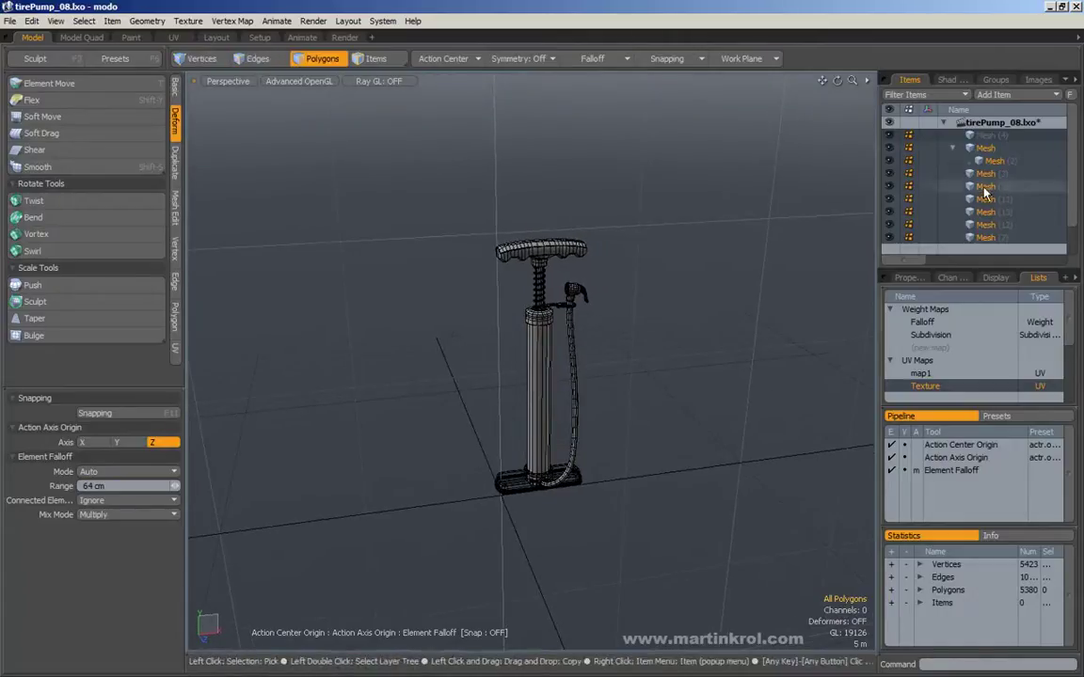
- Add the pump's base mesh to the selected meshes, activate the Scale tool and set the falloff to none
scroll(983, 216, down, 1)
shift+click(987, 239)
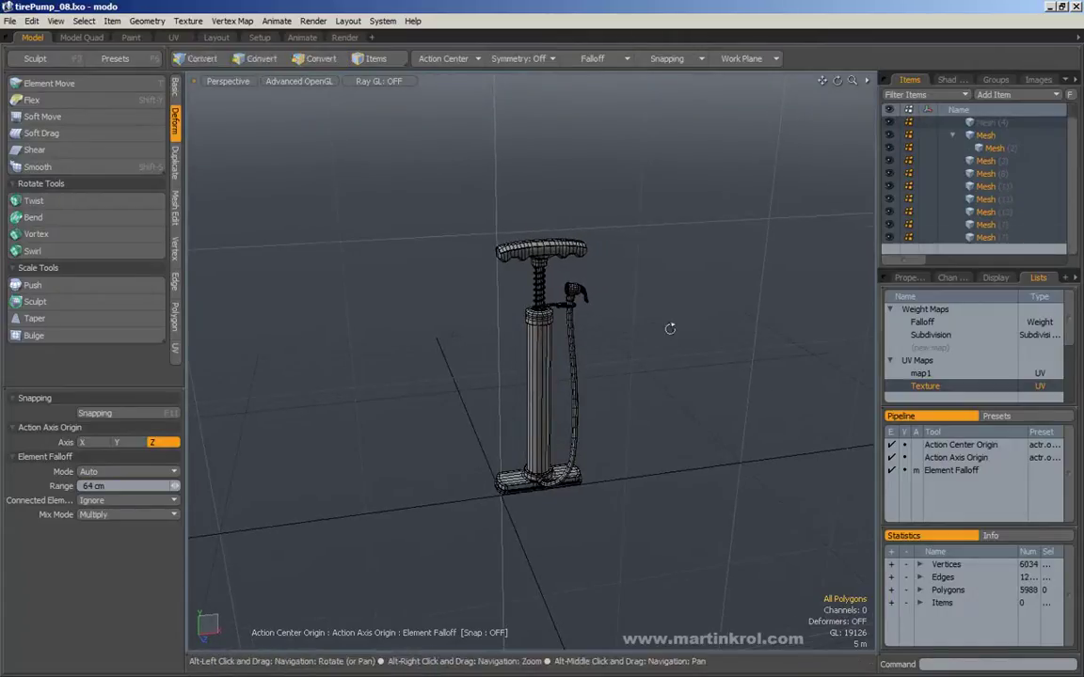
key(r)
alt+drag(630, 418, 624, 420)
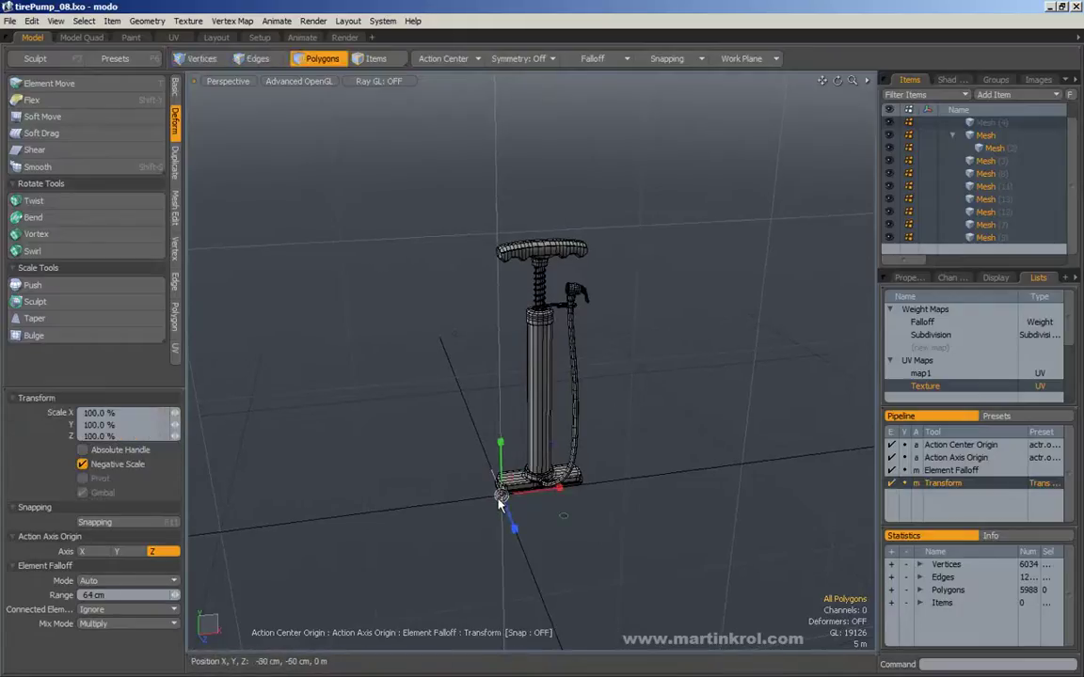
click(602, 59)
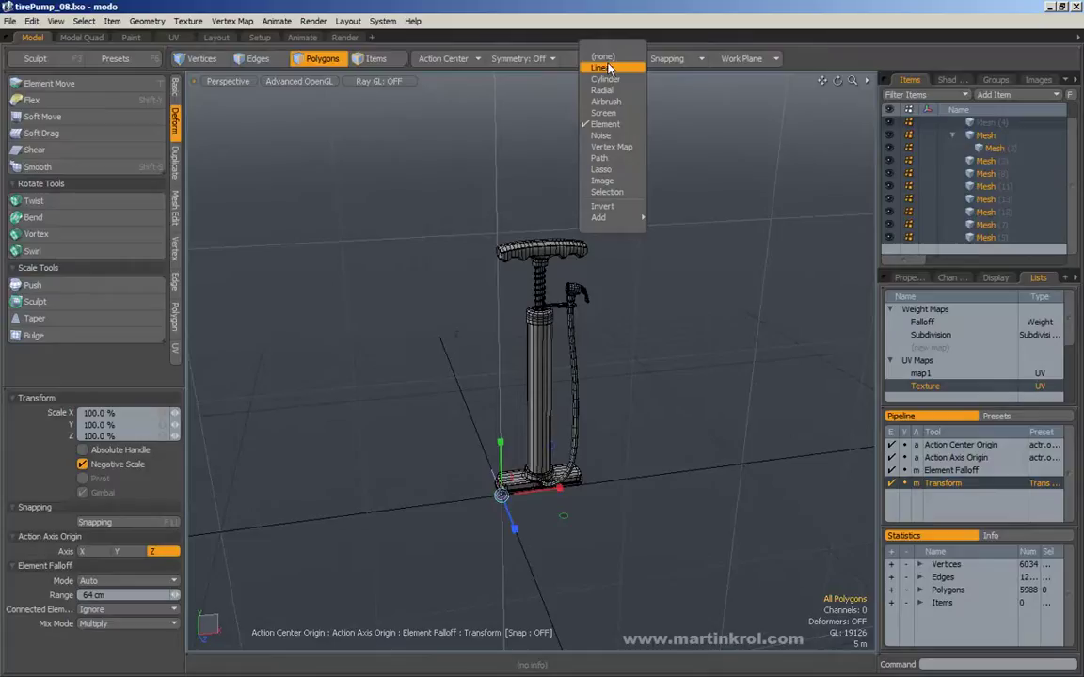
click(606, 67)
click(608, 62)
click(604, 60)
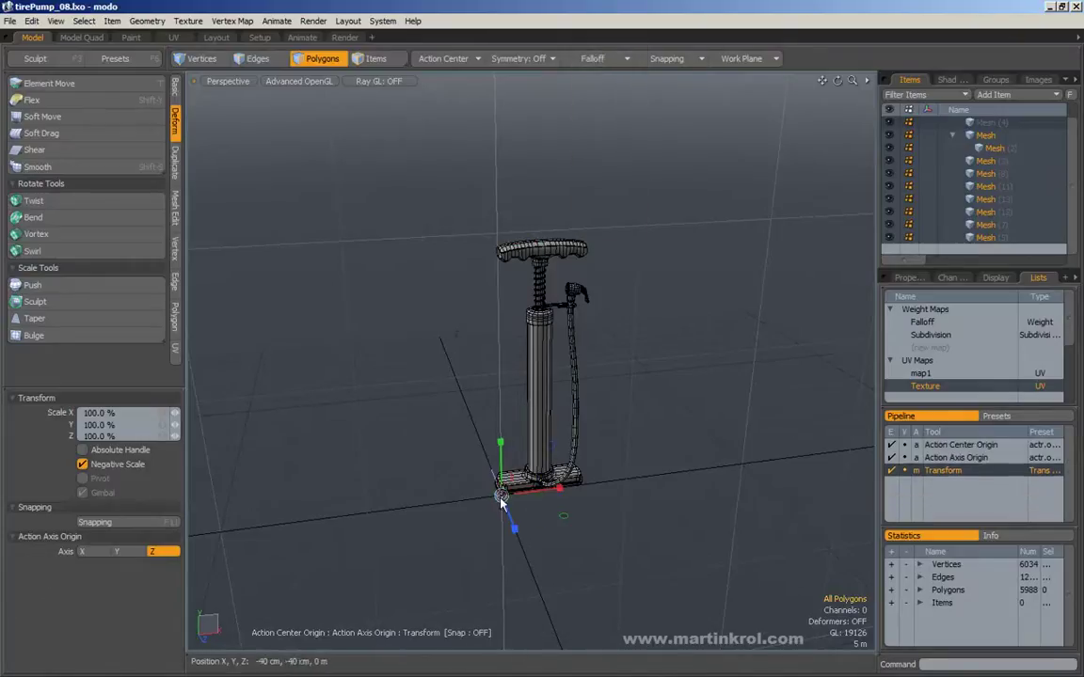
- Try scaling the whole pump from the world origin and undo the scaling
mouse_move(501, 495)
mouse_down()
mouse_move(525, 496)
mouse_move(442, 496)
mouse_move(607, 496)
mouse_move(489, 496)
mouse_up()
key(ctrl+z)
key(ctrl+z)
- Switch to item selection with no item selected and set the action center to Parent
mouse_move(672, 317)
mouse_down()
mouse_move(700, 354)
mouse_move(588, 453)
mouse_move(579, 437)
mouse_up()
key(3)
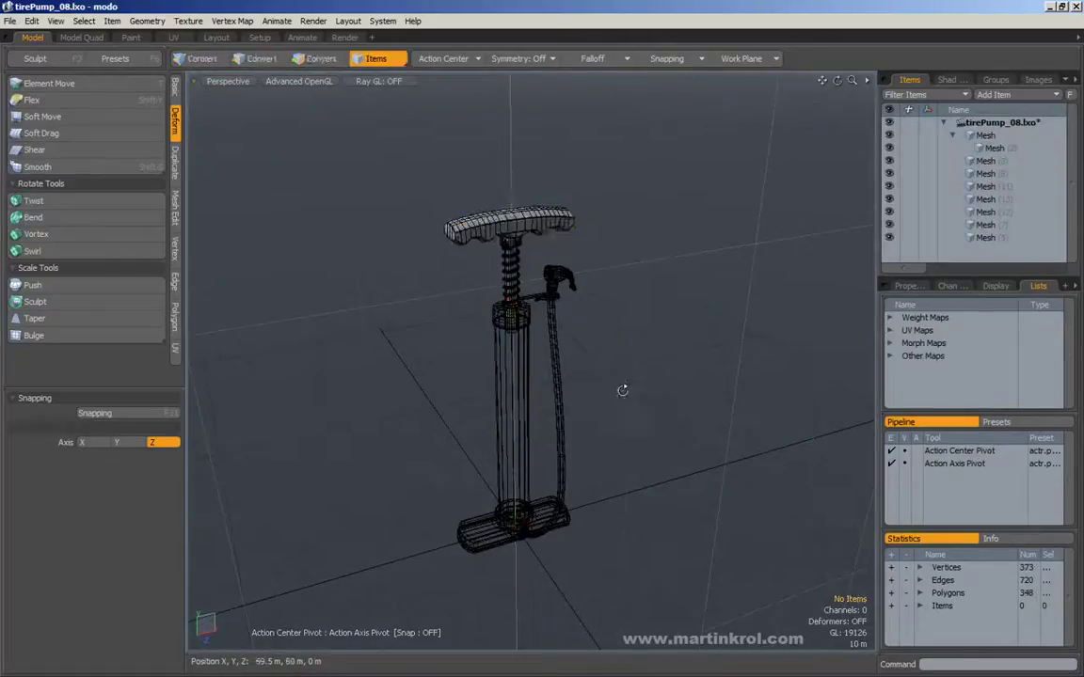
alt+drag(622, 390, 618, 375)
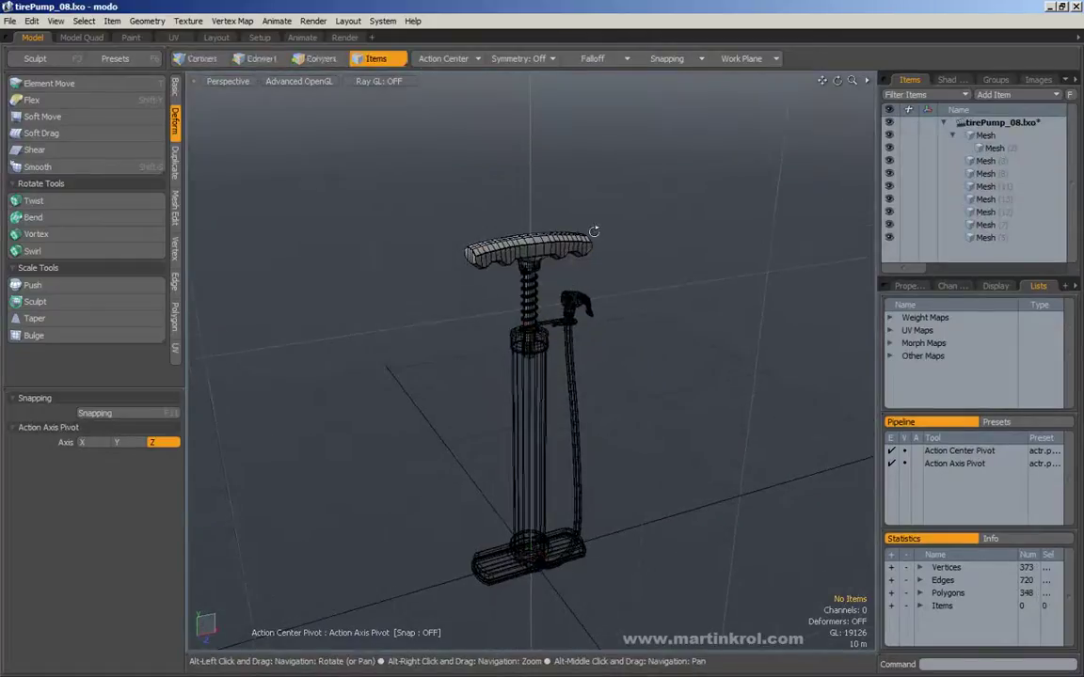
click(442, 60)
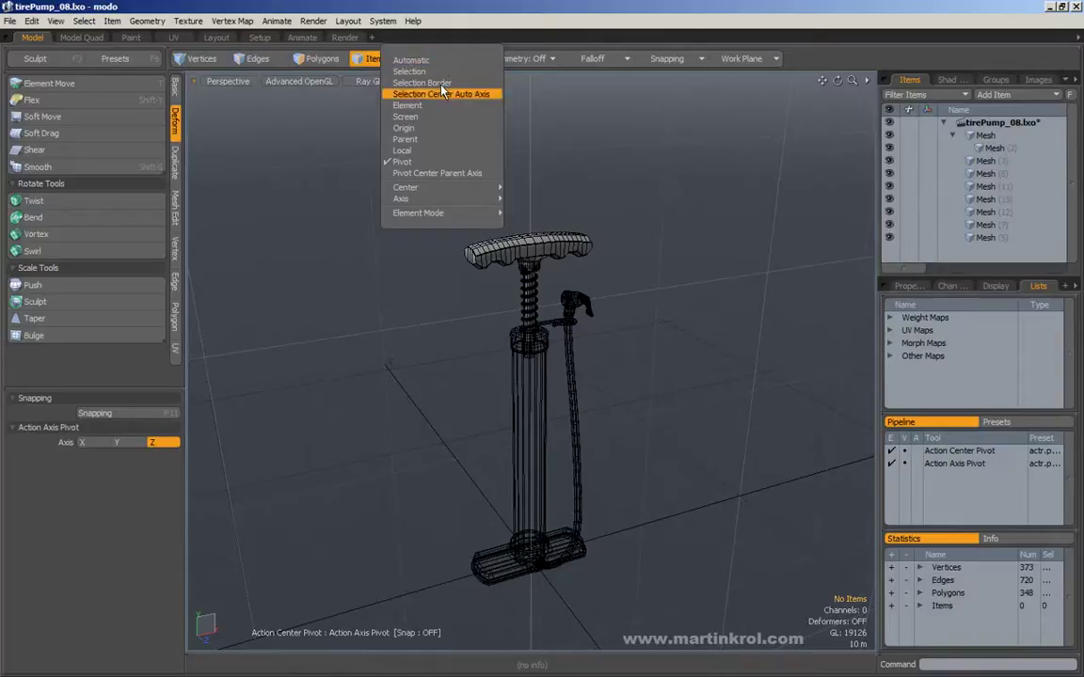
click(407, 139)
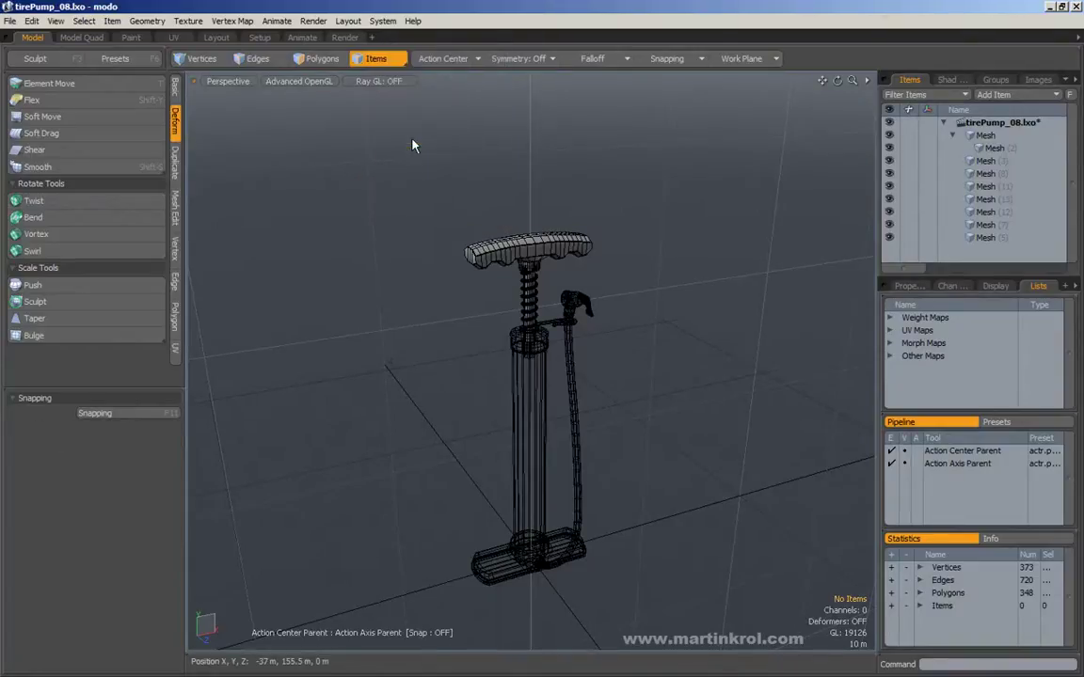
click(429, 58)
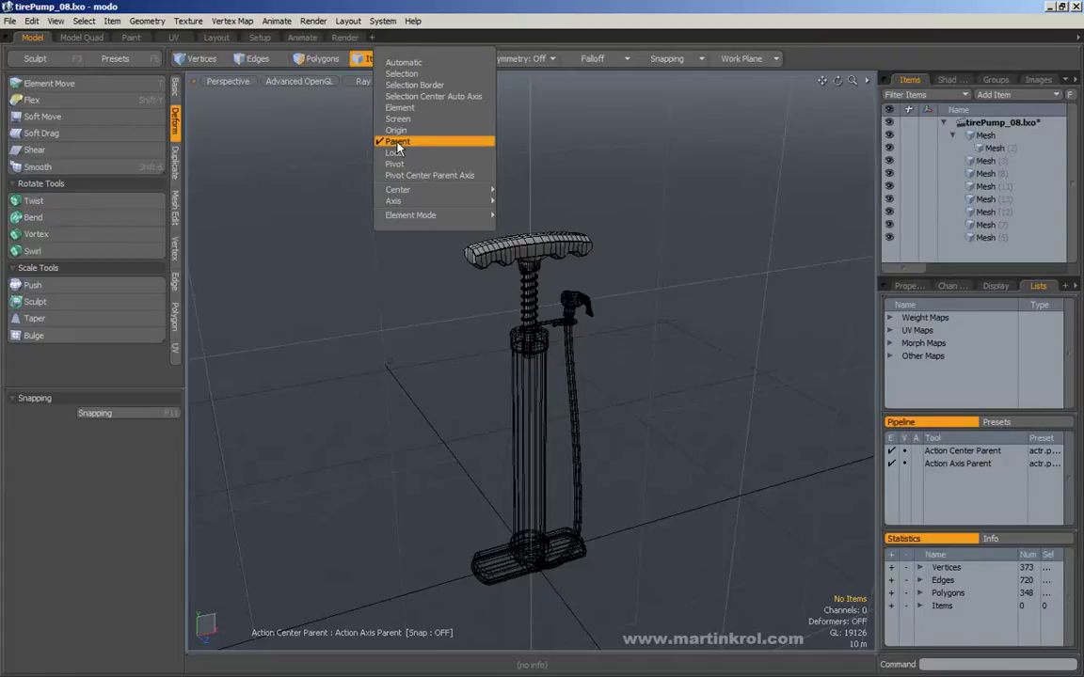
click(397, 143)
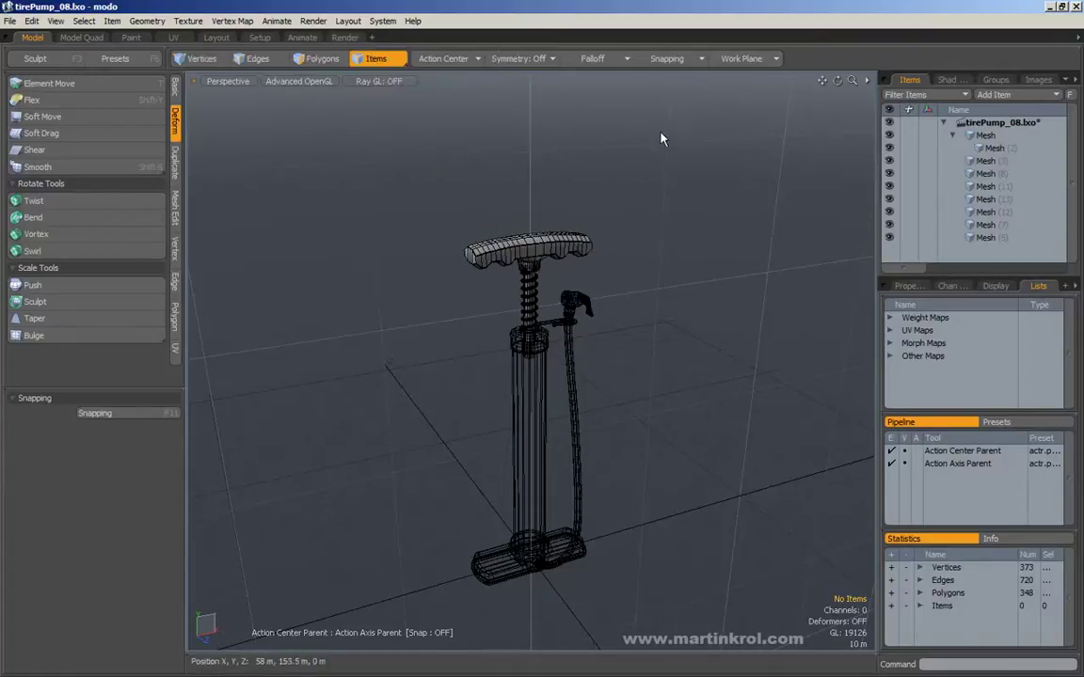
- Compare the parent Mesh with its child Mesh (2), then activate the Move tool on the child handle item
click(999, 148)
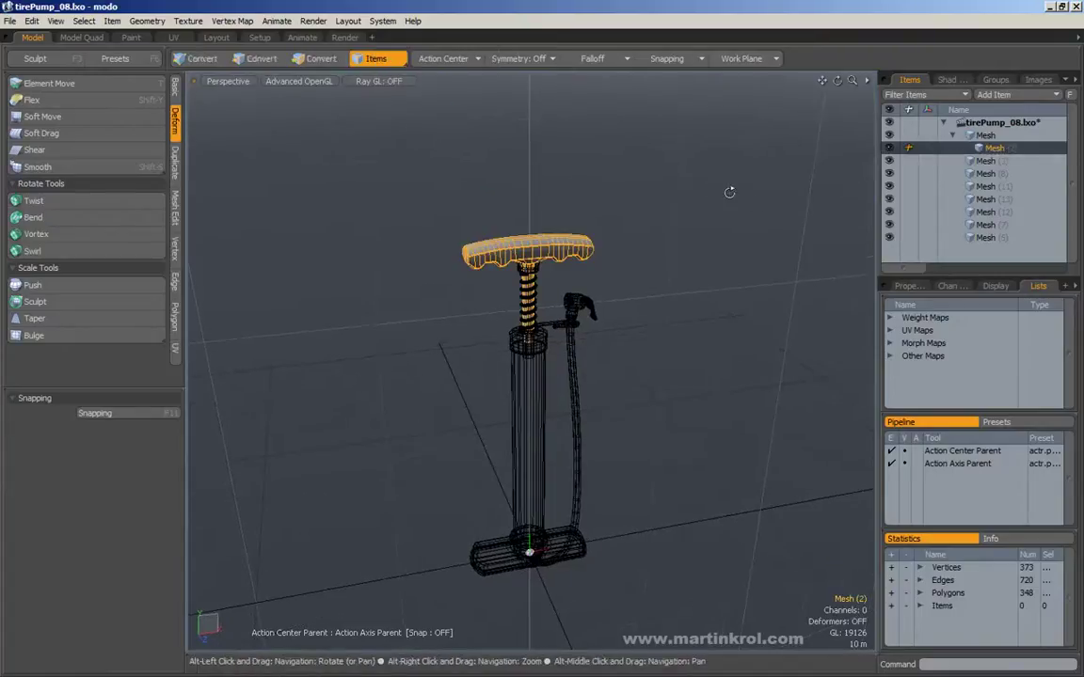
click(988, 136)
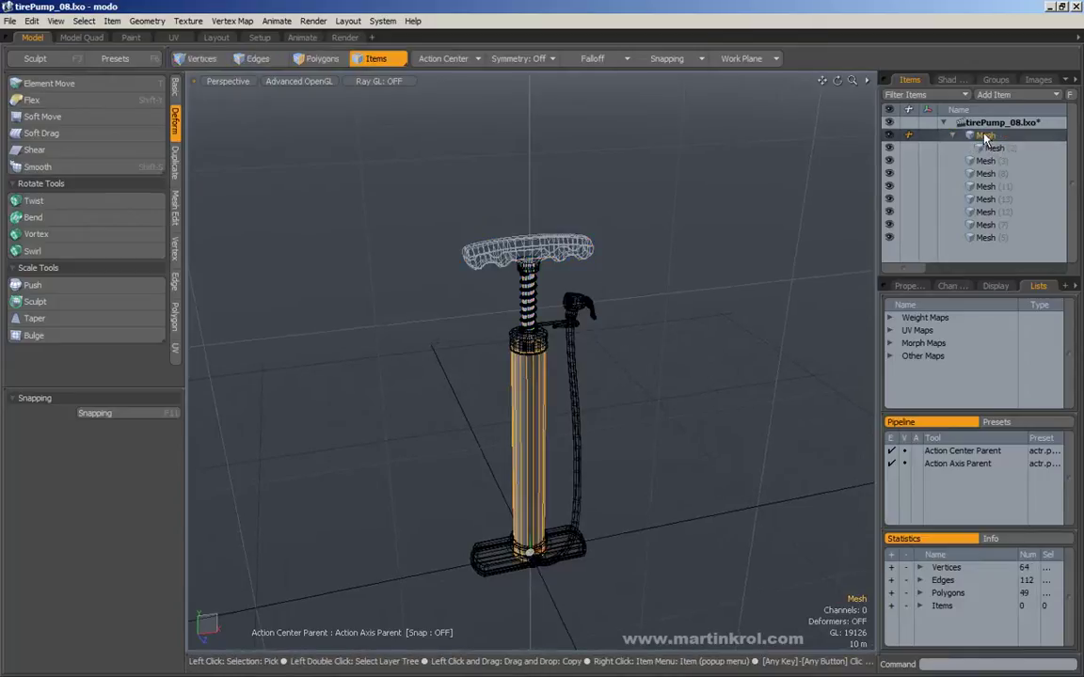
click(995, 148)
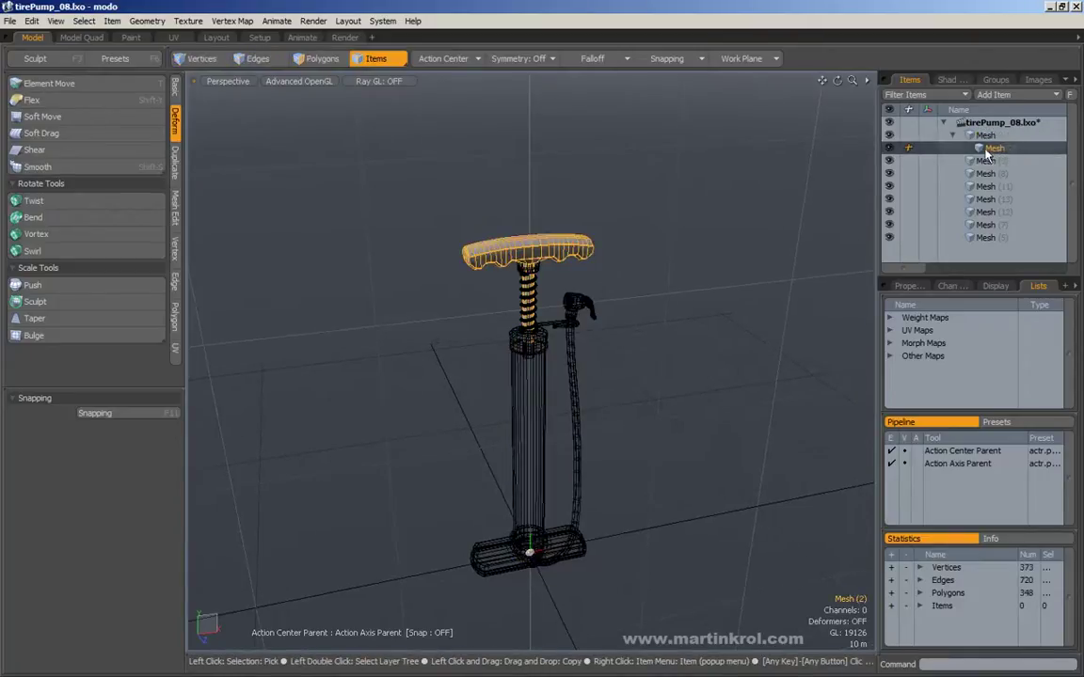
key(w)
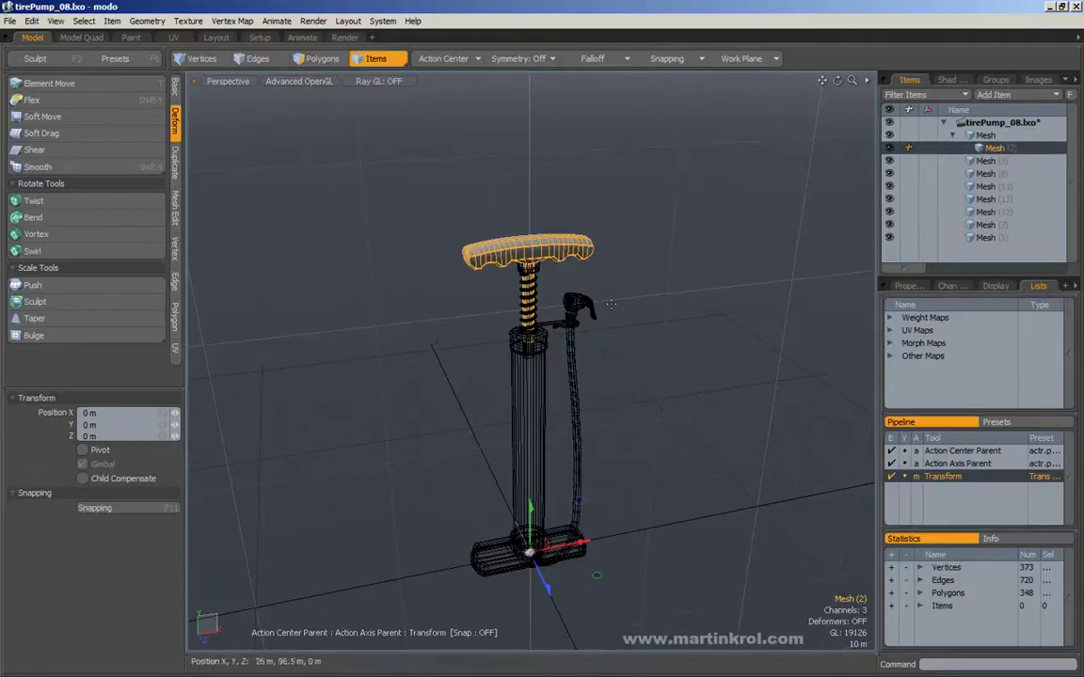
alt+drag(556, 315, 570, 314)
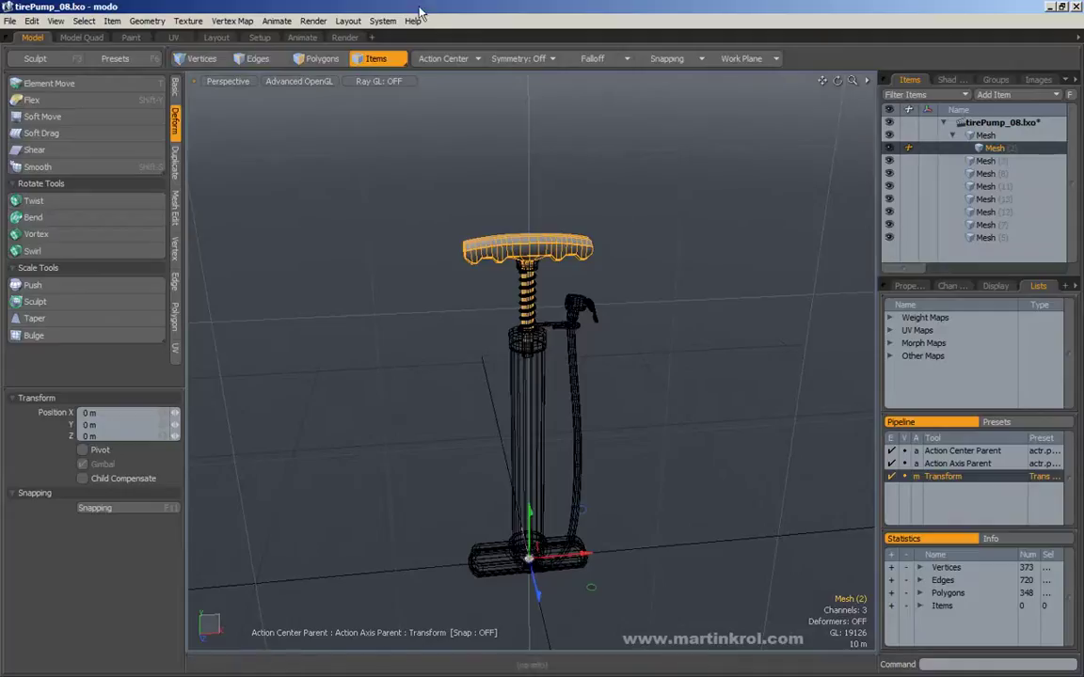
- Move the handle item up and away from the pump body, leaving nothing selected
key(space)
click(707, 232)
click(561, 237)
alt+drag(609, 274, 503, 185)
key(w)
key(space)
drag(679, 272, 731, 325)
alt+drag(666, 325, 713, 359)
key(w)
key(space)
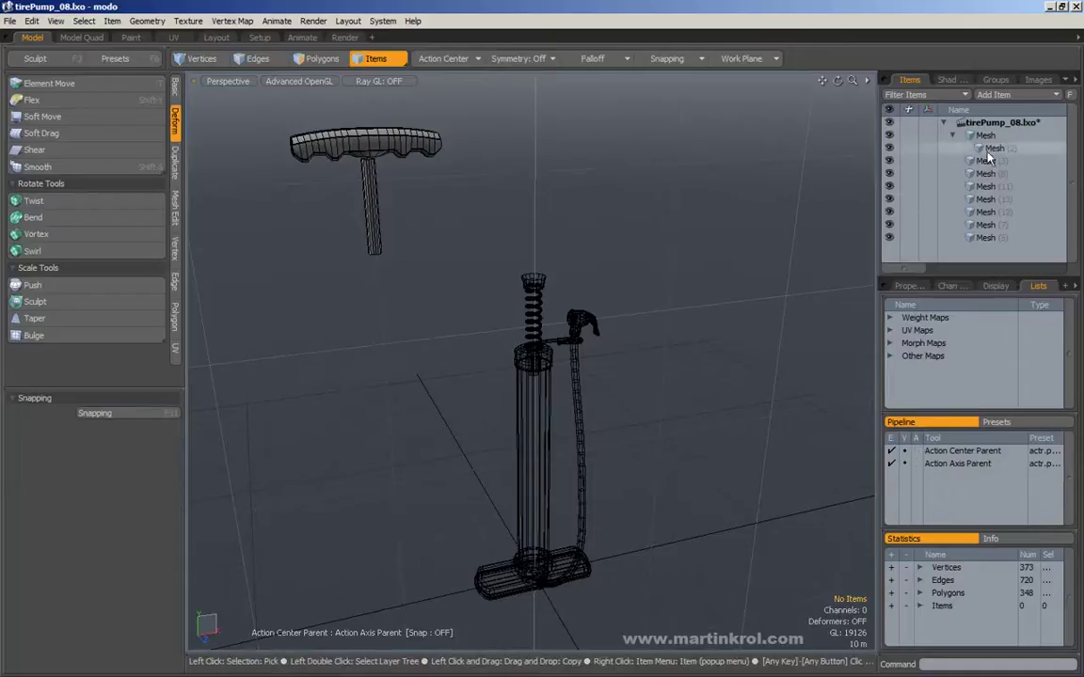
- Reselect the child handle item and check where the Move tool's handle sits relative to its parent cylinder
click(988, 151)
key(w)
alt+drag(616, 355, 379, 508)
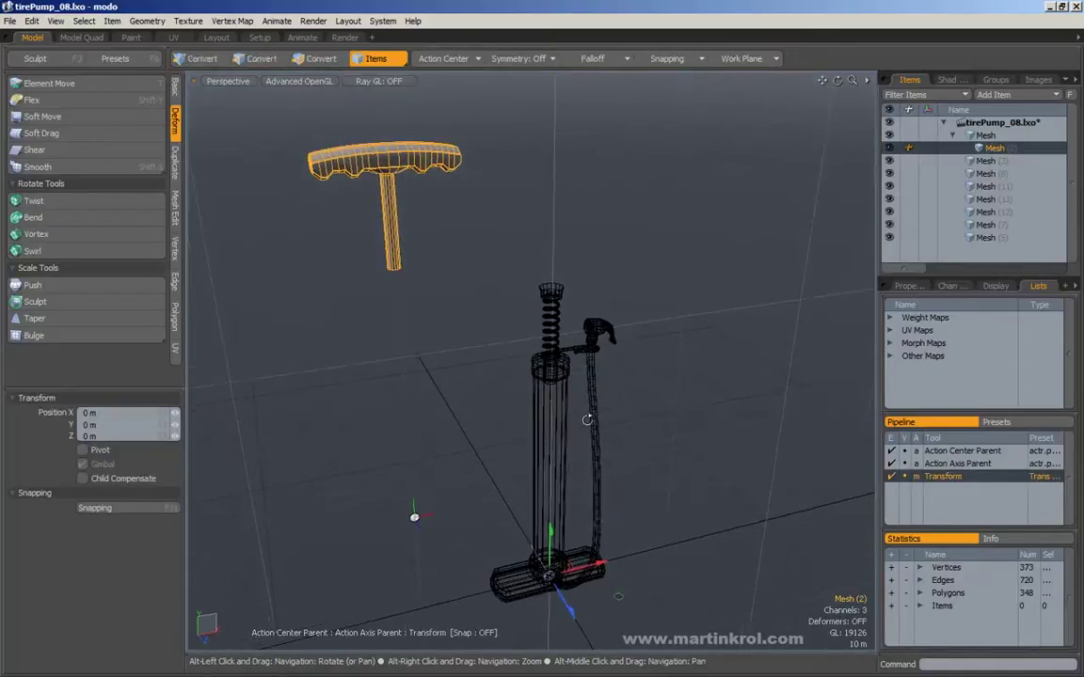
click(443, 58)
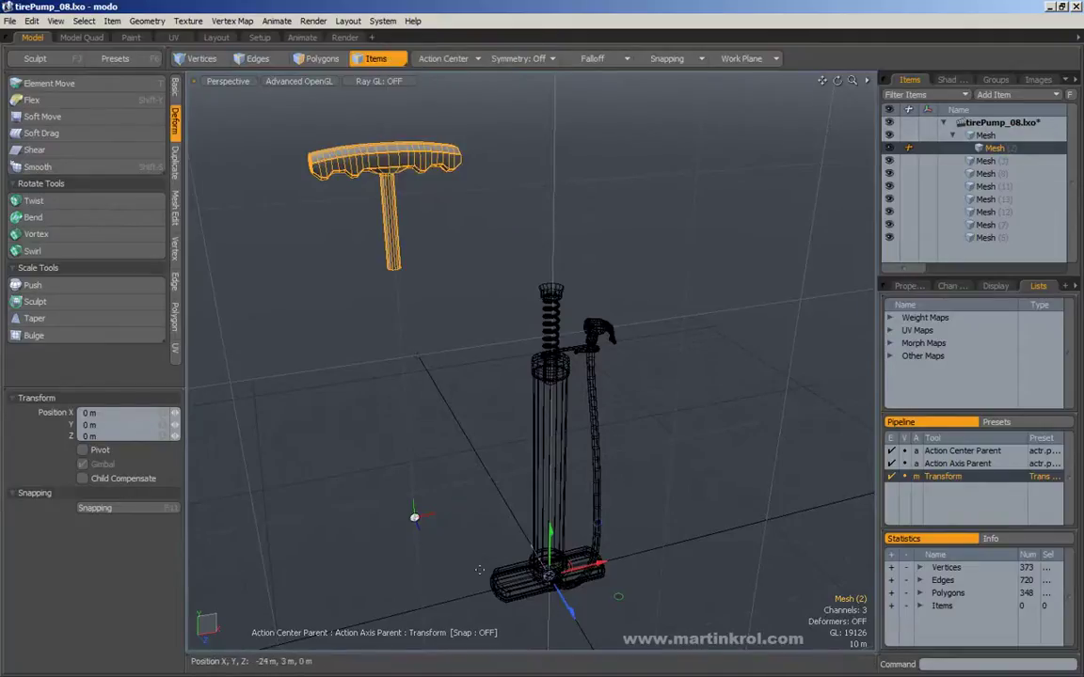
alt+drag(653, 577, 604, 558)
key(space)
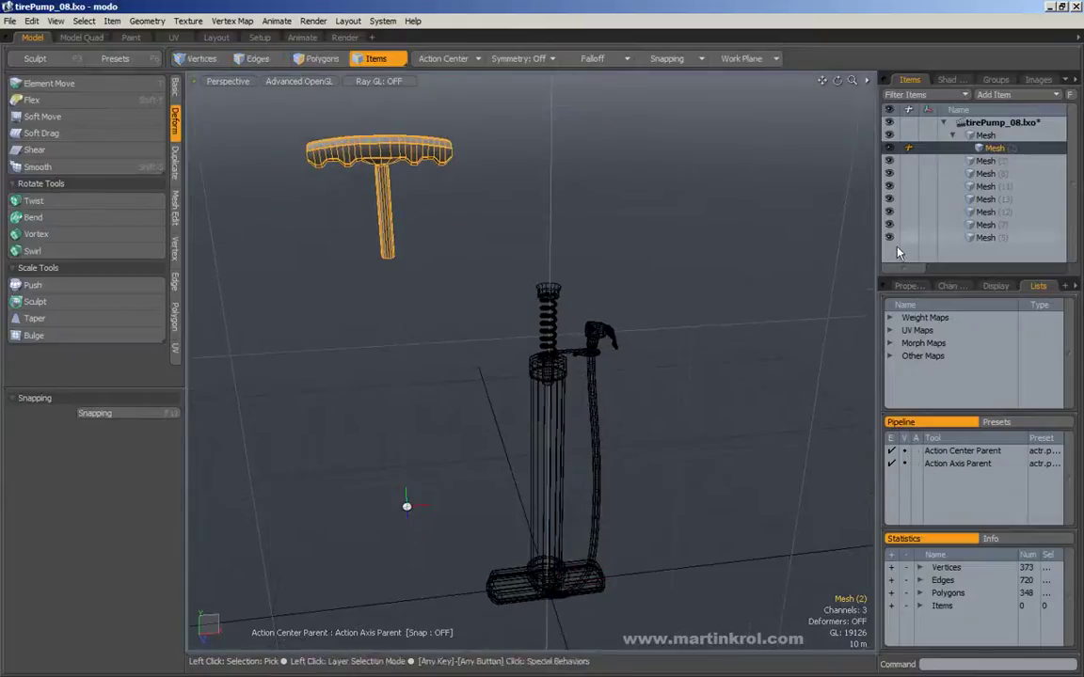
- Select the parent cylinder mesh and move it off the pump base together with its child handle
click(986, 136)
scroll(696, 363, down, 3)
alt+drag(707, 363, 684, 365)
key(w)
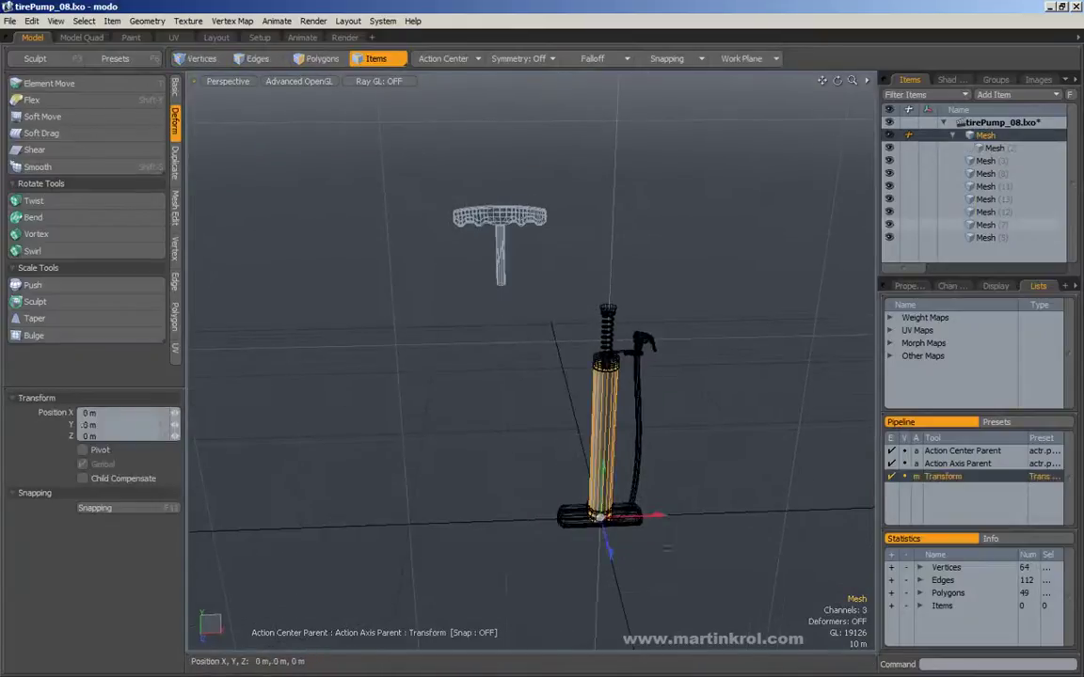
drag(603, 516, 510, 467)
key(space)
- Reselect the moved cylinder and examine the Move tool's handle on it with the Parent action center
click(730, 392)
alt+drag(732, 392, 764, 389)
click(514, 434)
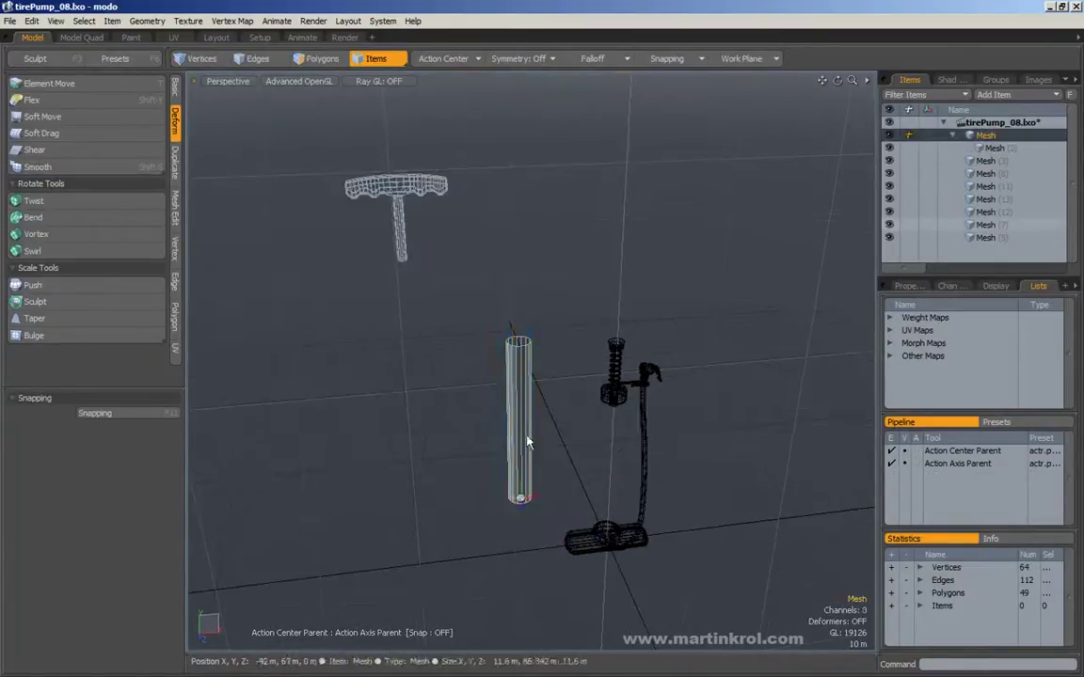
key(w)
alt+drag(555, 437, 596, 439)
key(space)
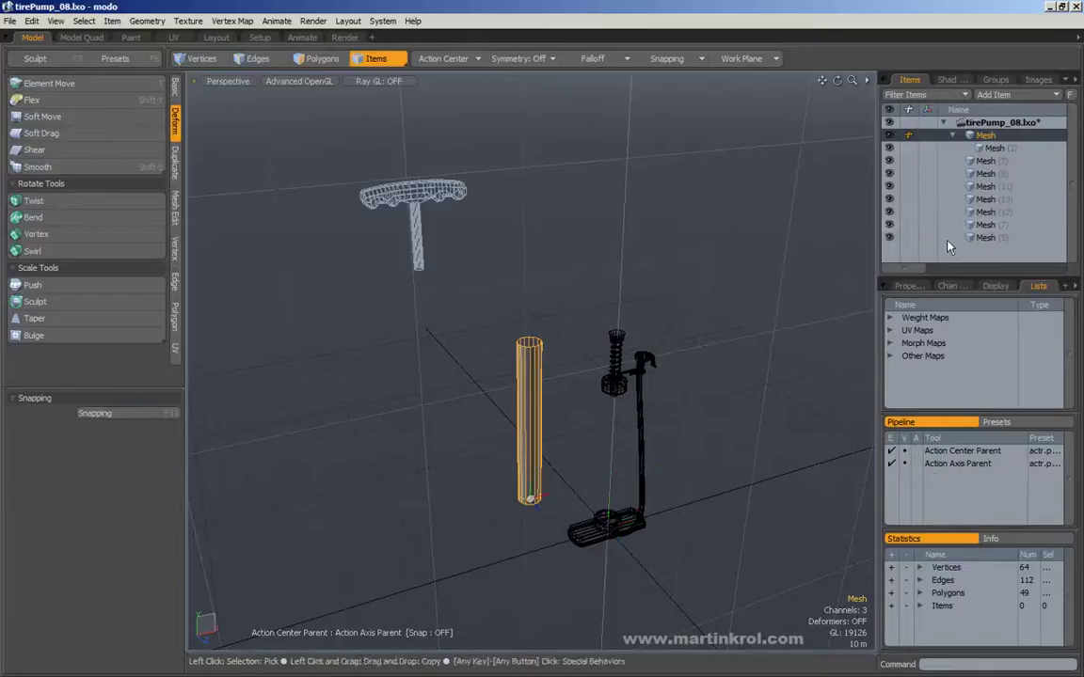
- Select the child handle mesh and examine how its Move tool handle sits at the relocated parent cylinder
click(997, 150)
key(w)
mouse_move(747, 356)
alt+mouse_down()
mouse_move(732, 362)
mouse_move(743, 366)
alt+mouse_up()
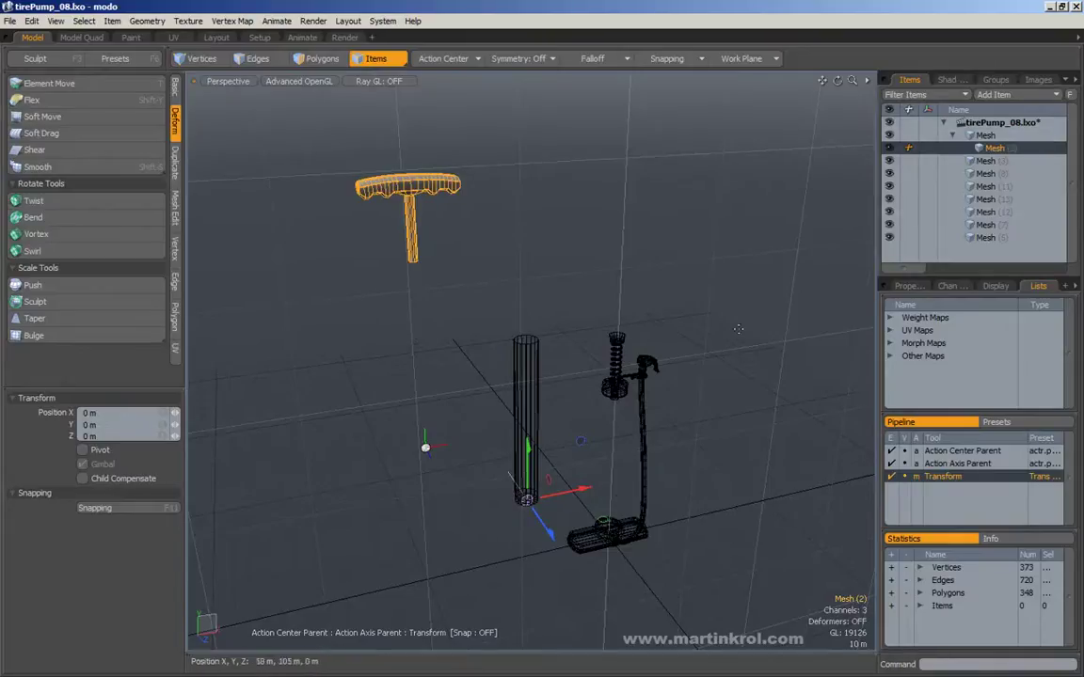
alt+drag(616, 501, 625, 406)
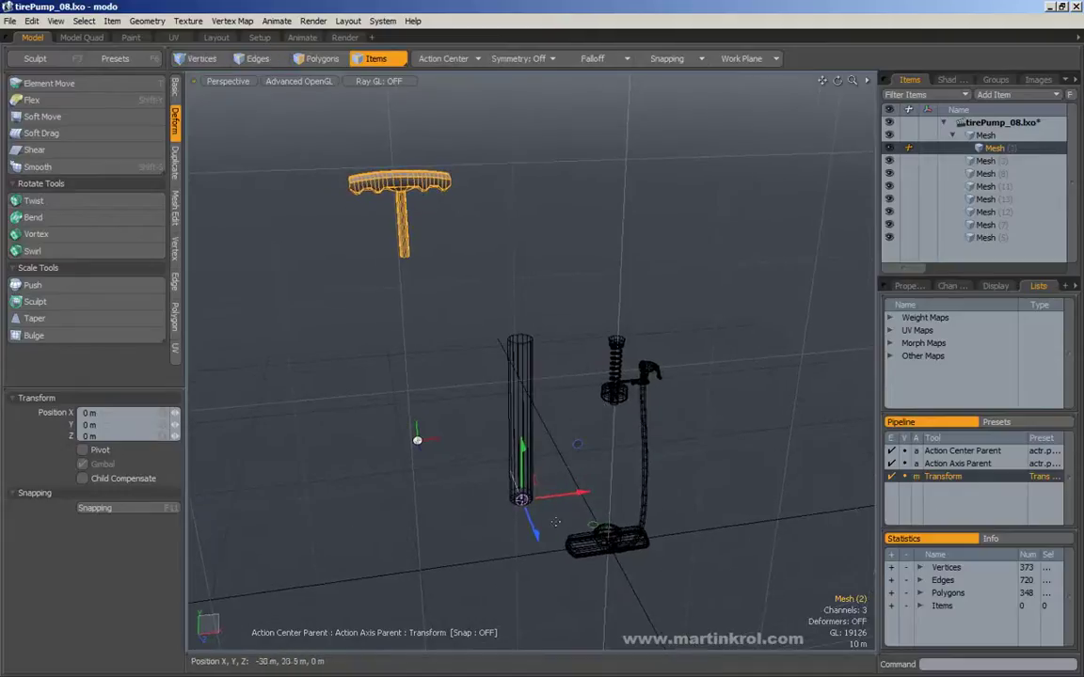
- Undo the moves of the cylinder and the handle until the pump is assembled again
key(ctrl+z)
key(ctrl+z)
key(ctrl+z)
key(ctrl+z)
key(ctrl+z)
key(ctrl+z)
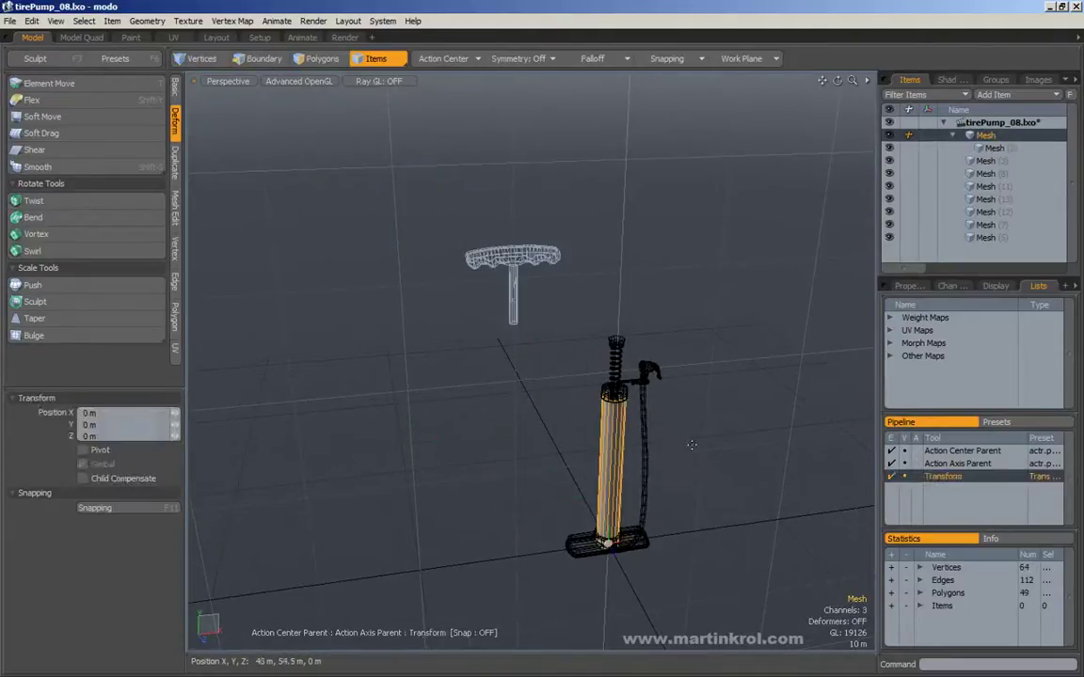
key(ctrl+z)
key(ctrl+z)
key(ctrl+z)
key(ctrl+z)
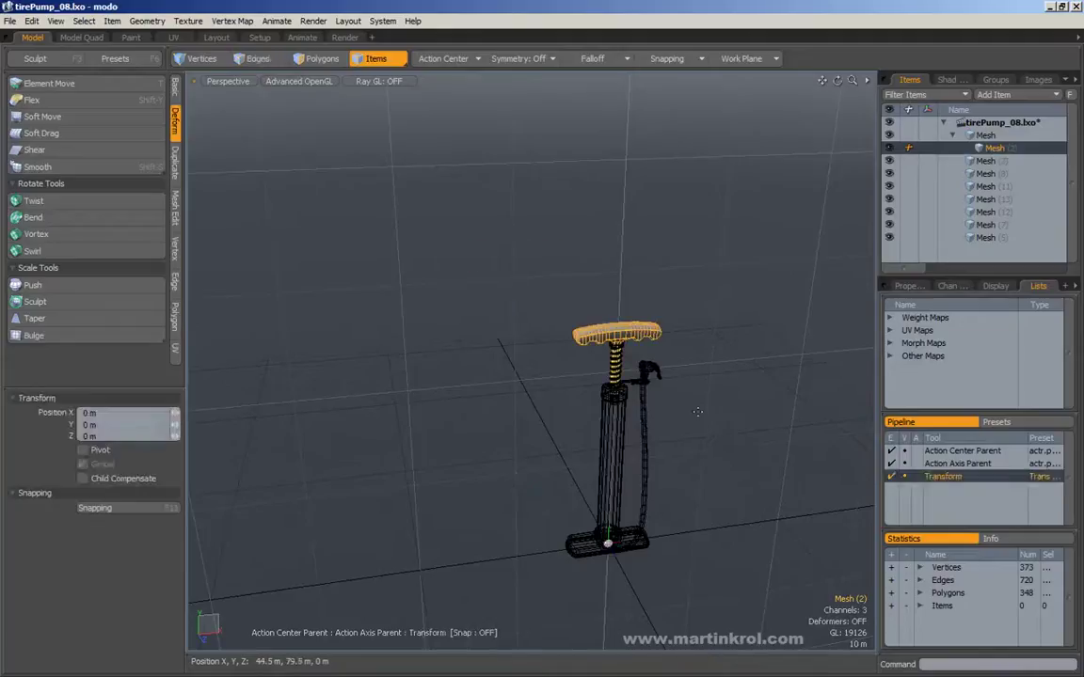
- Set the action center to Local with no item selected
alt+shift+drag(640, 389, 554, 372)
click(475, 58)
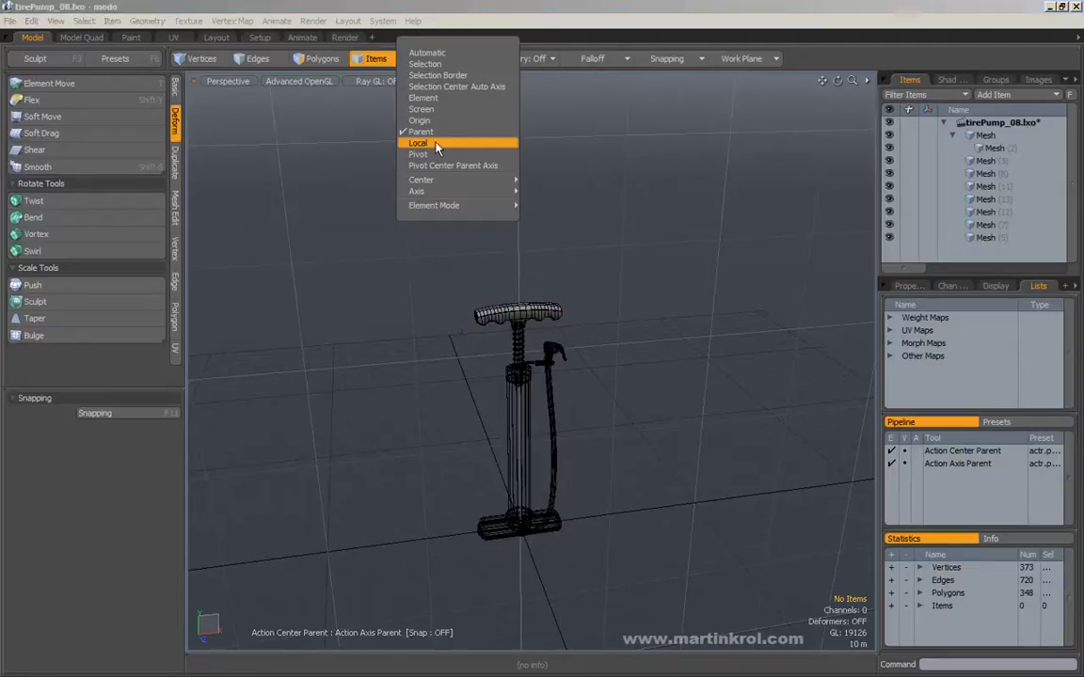
click(437, 146)
- Select the spring mesh around the pump rod and switch to edge selection for its coil
scroll(591, 309, up, 5)
alt+drag(591, 309, 520, 268)
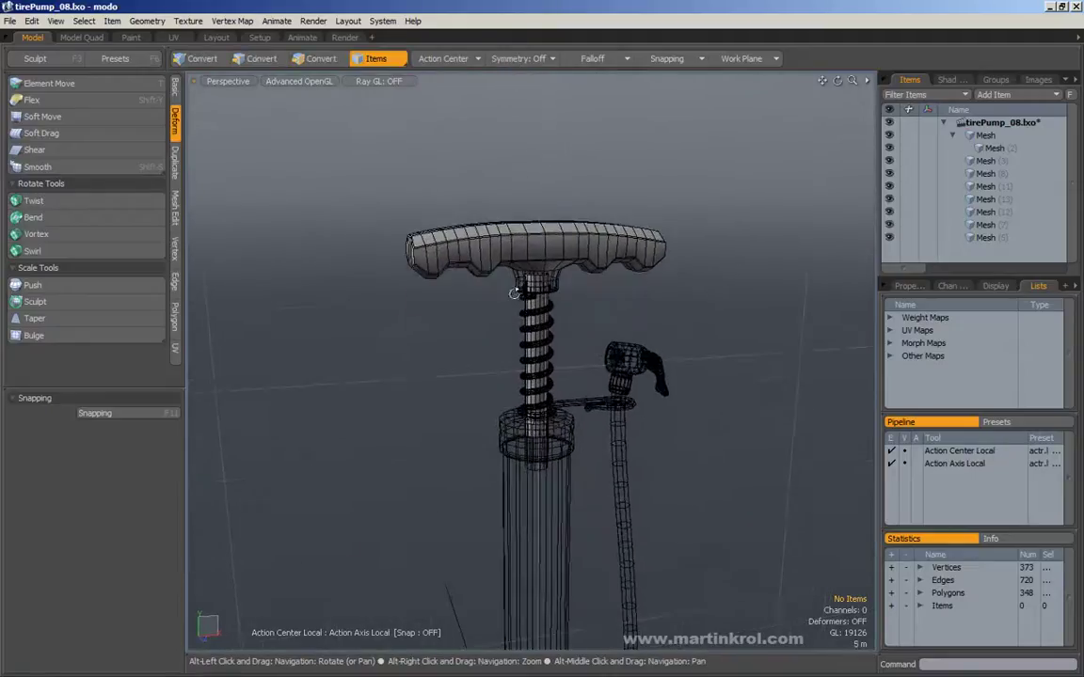
scroll(541, 320, up, 3)
click(554, 322)
key(3)
scroll(554, 325, up, 3)
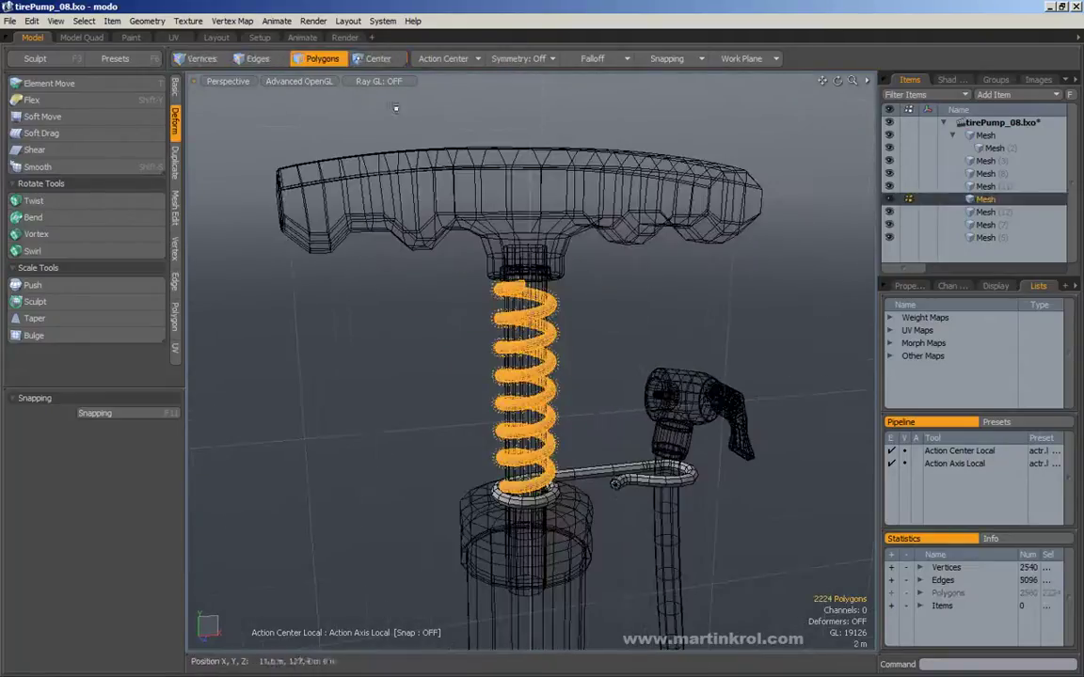
click(269, 59)
alt+shift+drag(523, 216, 479, 177)
scroll(482, 209, up, 4)
scroll(485, 344, up, 4)
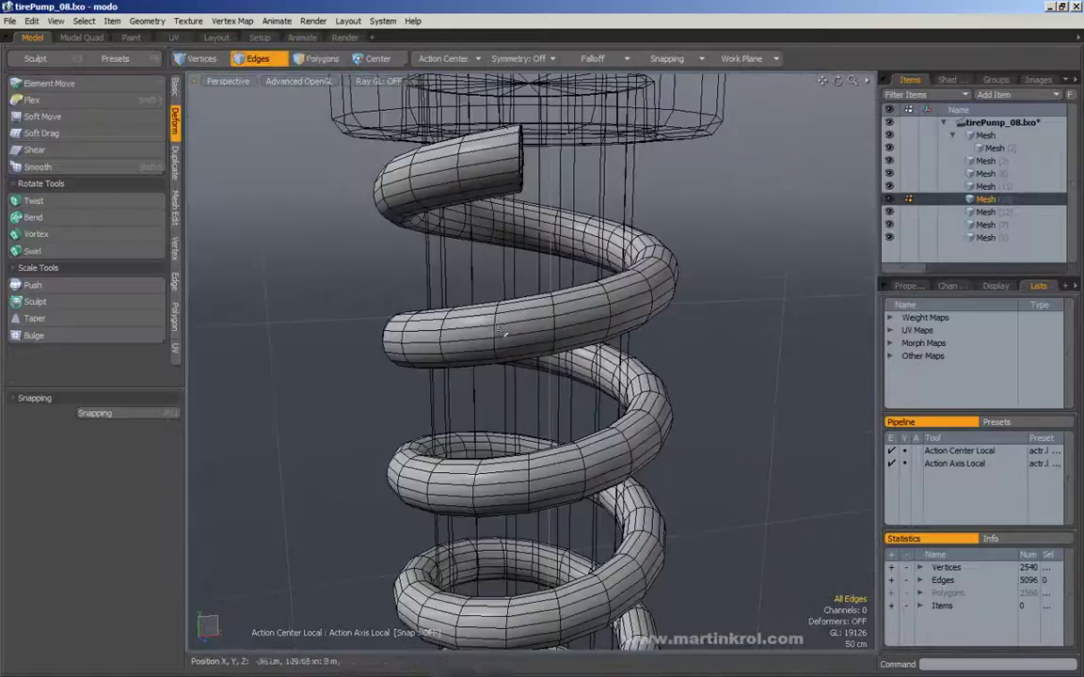
- Select all cross-section edge loops along the spring coil, scale them about their local centers, and drop the selection
double_click(500, 329)
scroll(503, 330, down, 1)
alt+drag(517, 329, 487, 320)
key(alt+l)
scroll(470, 323, down, 3)
key(r)
scroll(499, 329, down, 1)
drag(468, 184, 495, 183)
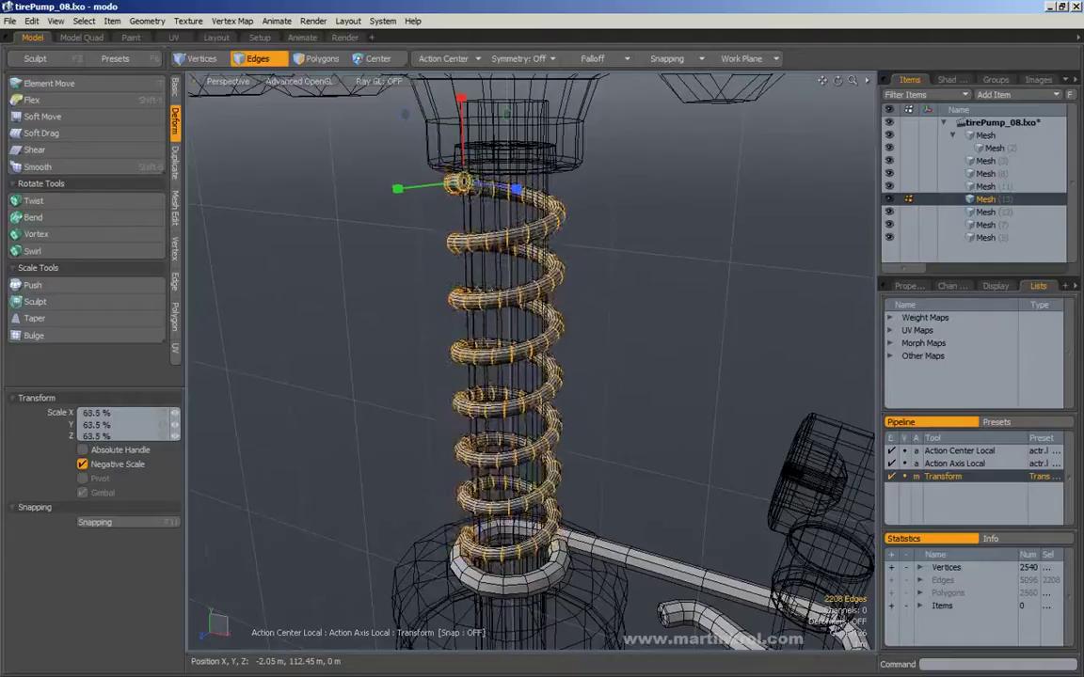
drag(564, 185, 468, 185)
key(space)
drag(618, 208, 645, 242)
- Select the cross-section edge loops along the wire hook at the spring's base, scale them locally, and deselect them
scroll(643, 241, down, 3)
alt+drag(612, 301, 583, 324)
drag(537, 368, 577, 442)
alt+drag(565, 395, 558, 384)
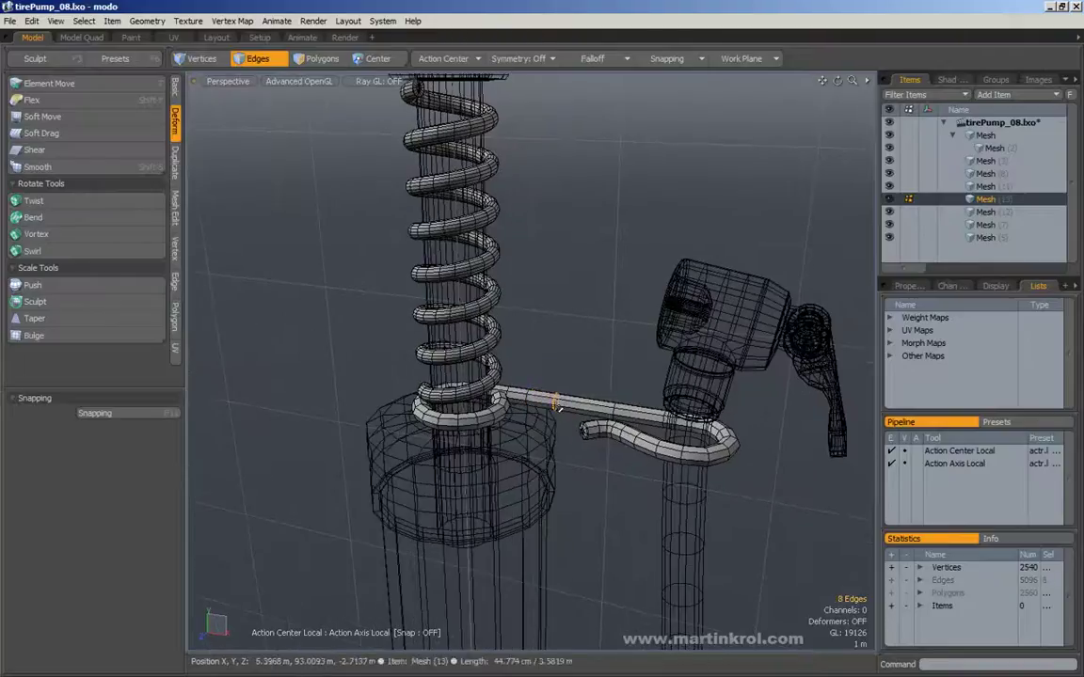
key(alt+l)
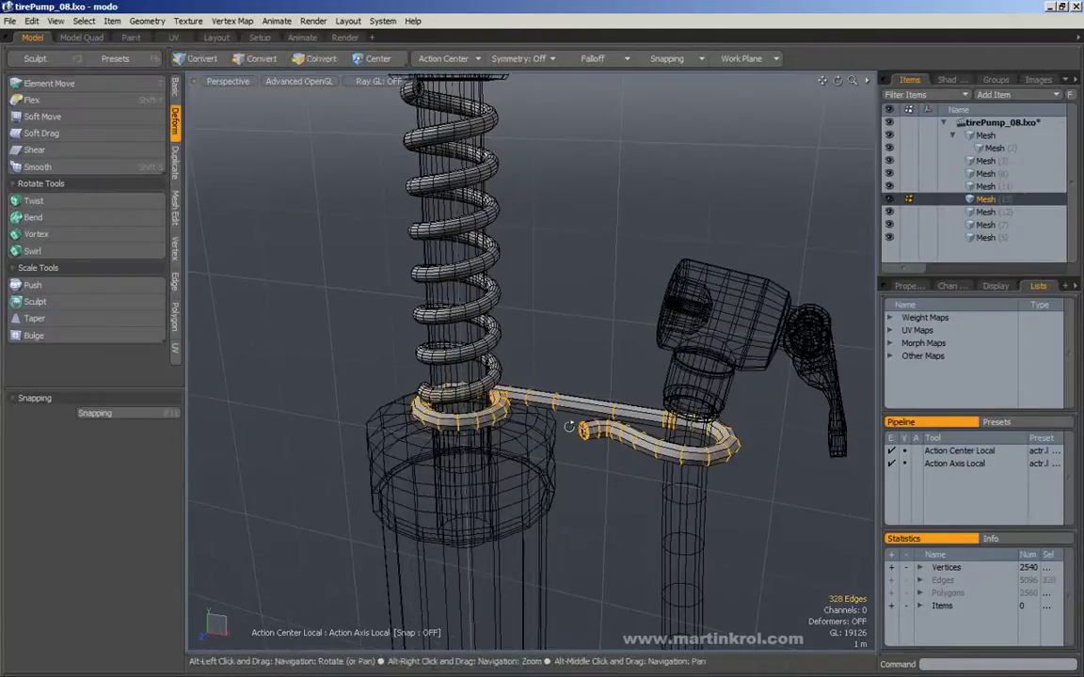
key(r)
drag(508, 407, 565, 387)
key(space)
click(588, 317)
- Select five neighbouring vertical edges around the side of the cap mesh below the spring
scroll(562, 401, down, 2)
double_click(509, 406)
mouse_move(463, 393)
alt+mouse_down()
mouse_move(473, 408)
mouse_move(484, 398)
alt+mouse_up()
click(622, 417)
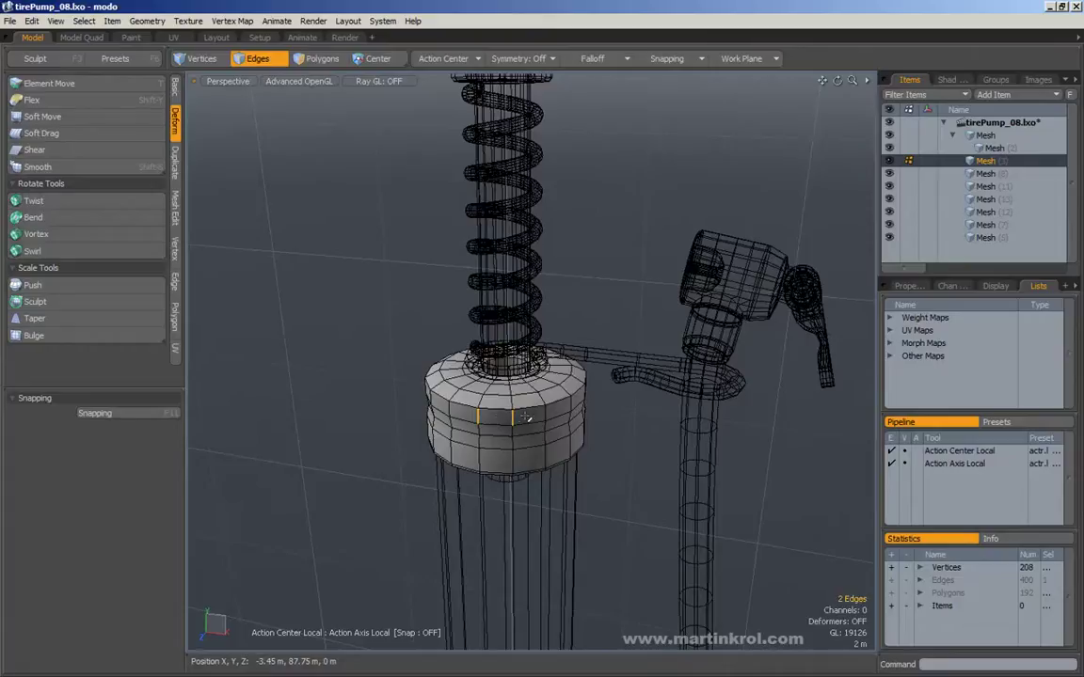
alt+drag(577, 404, 518, 436)
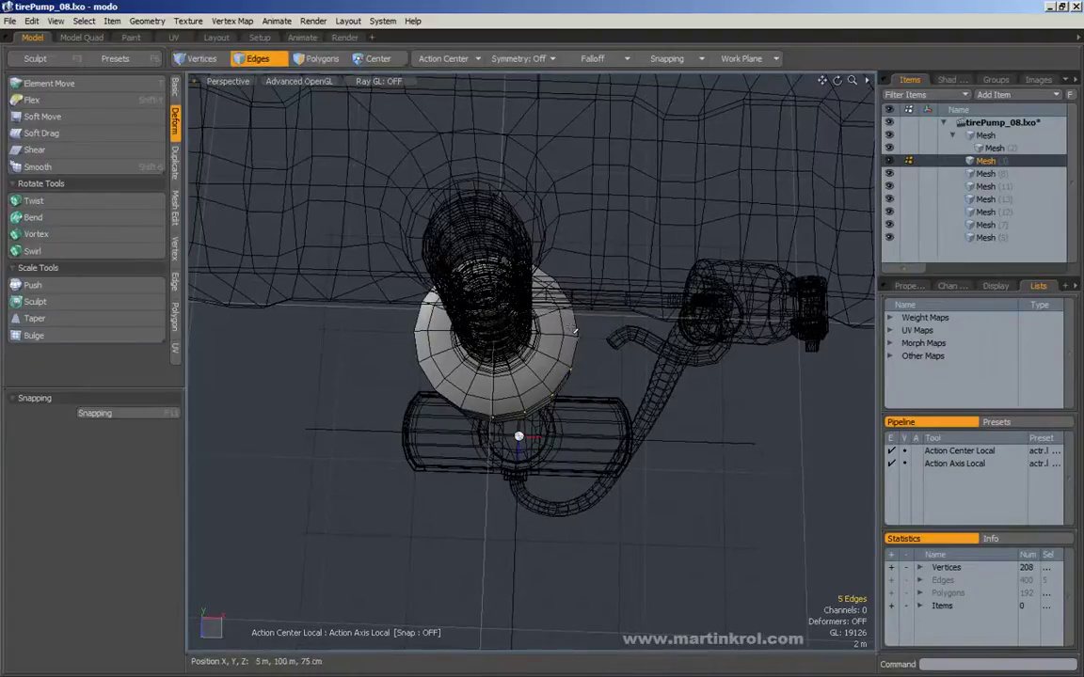
alt+drag(366, 356, 575, 380)
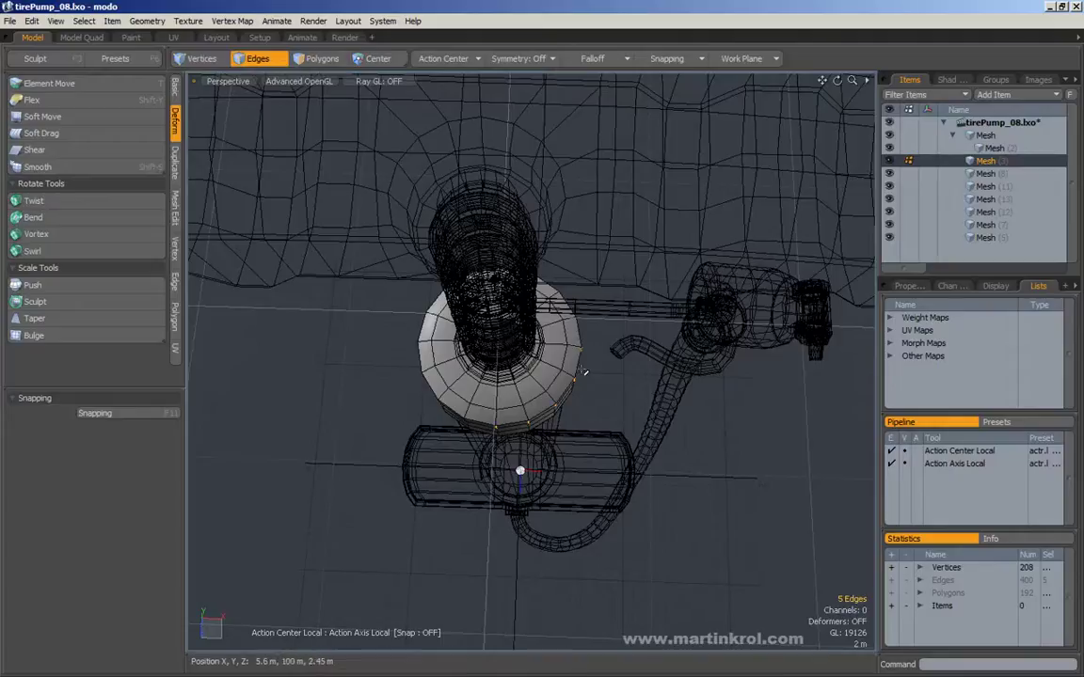
- Try moving the five cap edges 4.95 m along Z with the Local action center, and deselect them
key(w)
alt+drag(588, 426, 575, 435)
drag(511, 450, 507, 521)
alt+drag(539, 484, 526, 463)
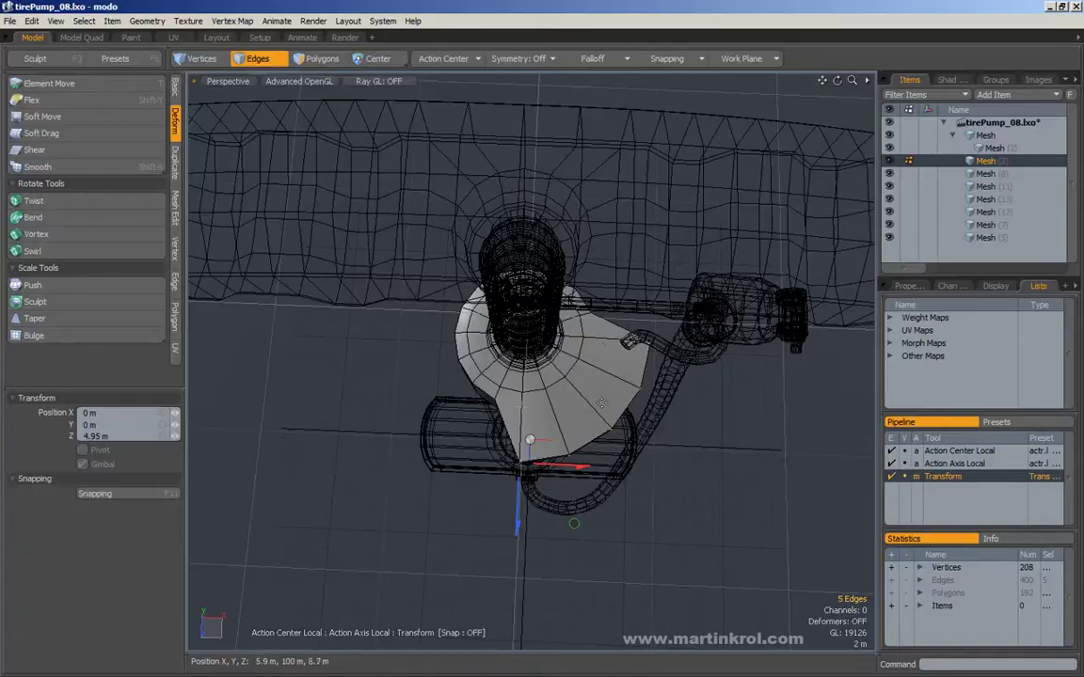
mouse_move(535, 422)
alt+mouse_down()
mouse_move(538, 359)
mouse_move(545, 437)
alt+mouse_up()
alt+drag(618, 361, 647, 322)
key(space)
click(646, 322)
- Select a vertical column of four polygons on the cap's side and try moving them 1.15 m along their local Z axis
alt+drag(612, 435, 544, 393)
scroll(584, 405, up, 2)
key(3)
click(553, 406)
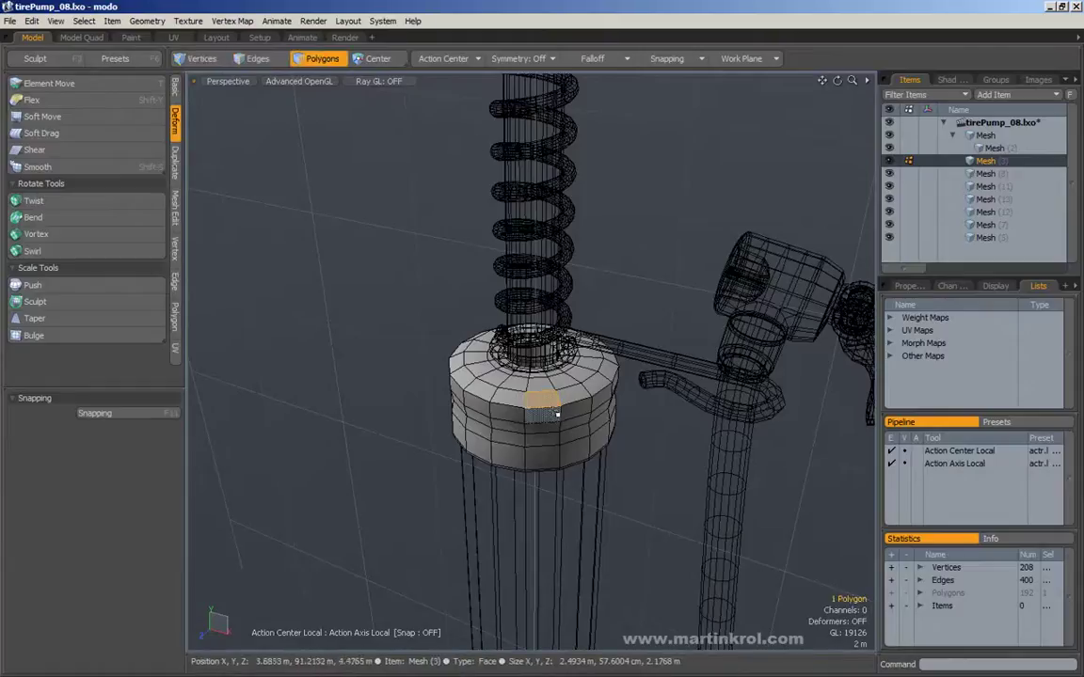
key(w)
alt+drag(553, 461, 572, 470)
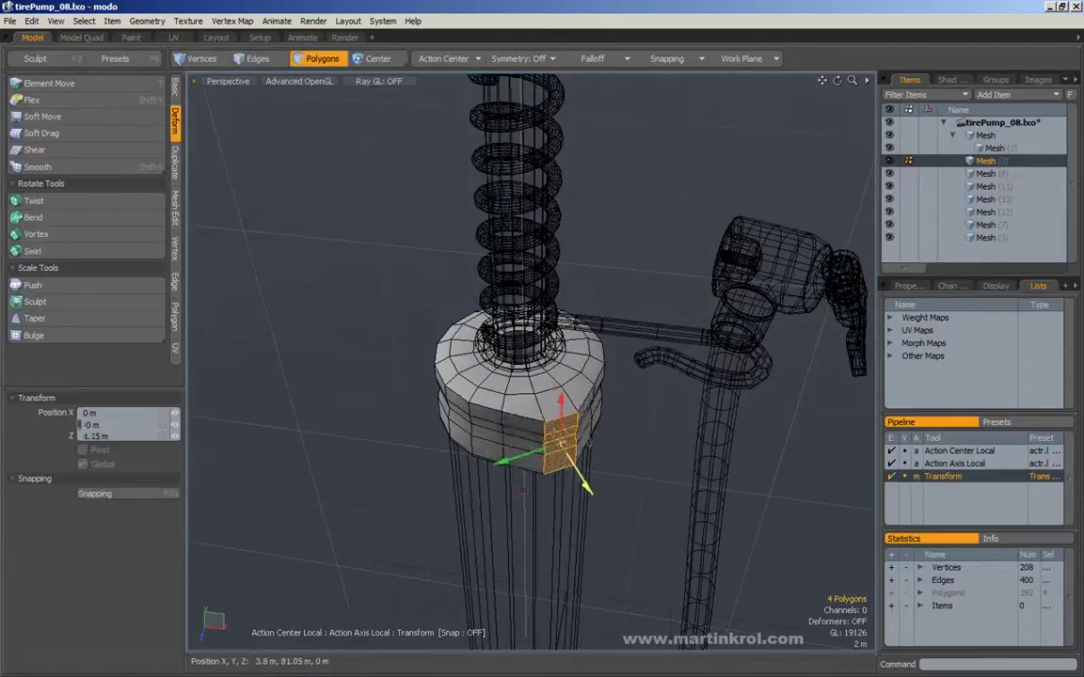
key(space)
key(w)
drag(518, 420, 549, 388)
key(space)
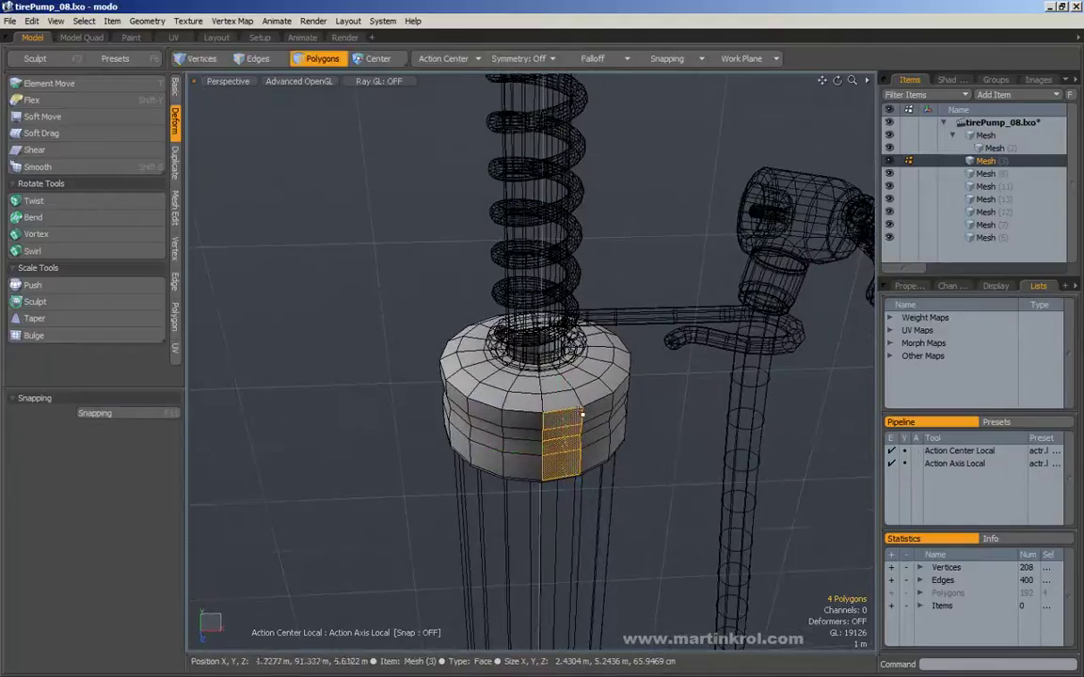
- Select polygons down the cap's side again, try the Move tool on them, undo it and clear the selection
click(555, 388)
shift+click(561, 421)
shift+click(564, 466)
alt+drag(564, 466, 678, 386)
key(w)
key(ctrl+z)
key(space)
click(660, 450)
- Examine the remaining action center choices, Pivot and Pivot Center Parent Axis, and the Center, Axis and Element Mode options
alt+drag(660, 450, 546, 470)
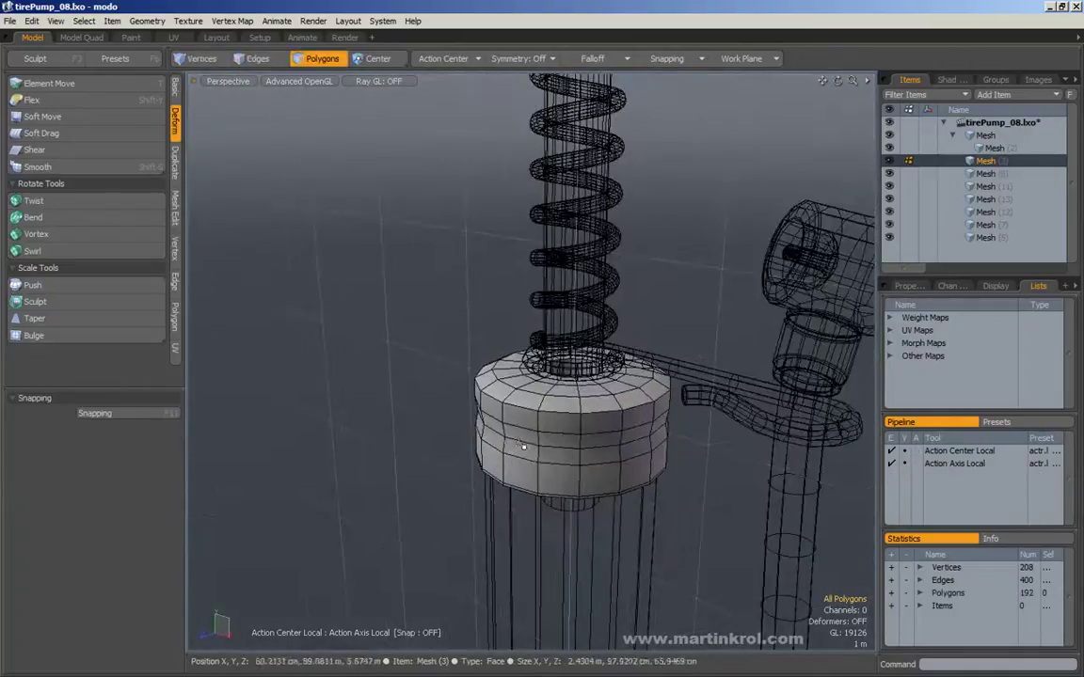
alt+right_drag(576, 415, 537, 329)
alt+right_drag(590, 301, 544, 307)
alt+drag(576, 337, 643, 351)
alt+right_drag(643, 350, 636, 370)
alt+drag(646, 355, 662, 352)
mouse_move(662, 352)
alt+right_down()
mouse_move(671, 358)
mouse_move(657, 353)
alt+right_up()
click(452, 61)
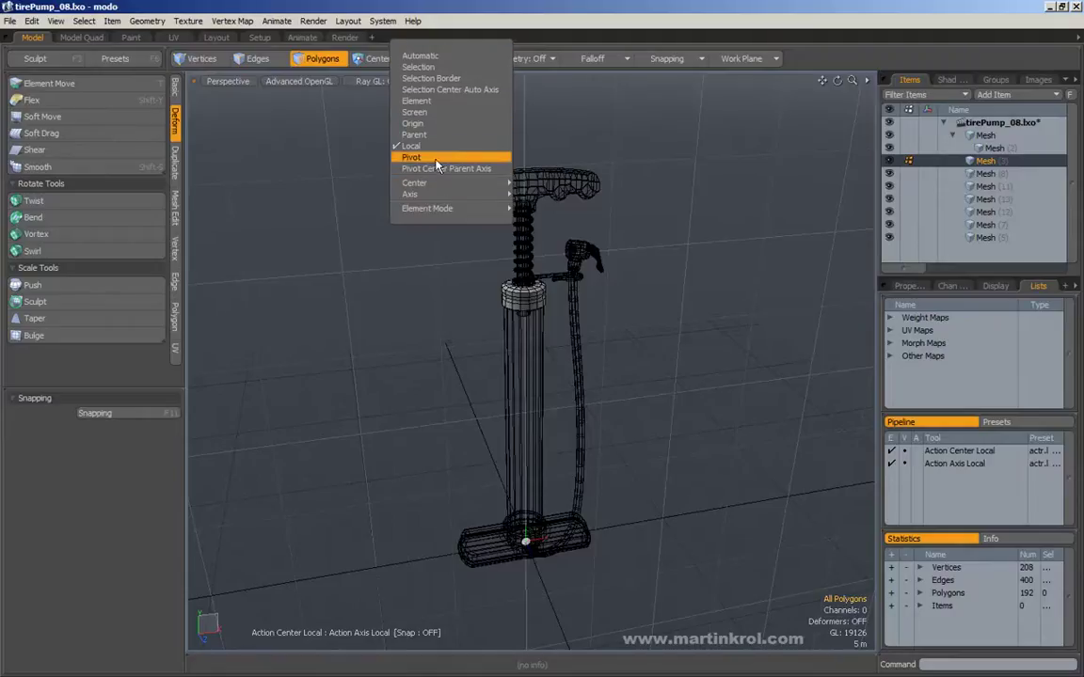
mouse_move(423, 184)
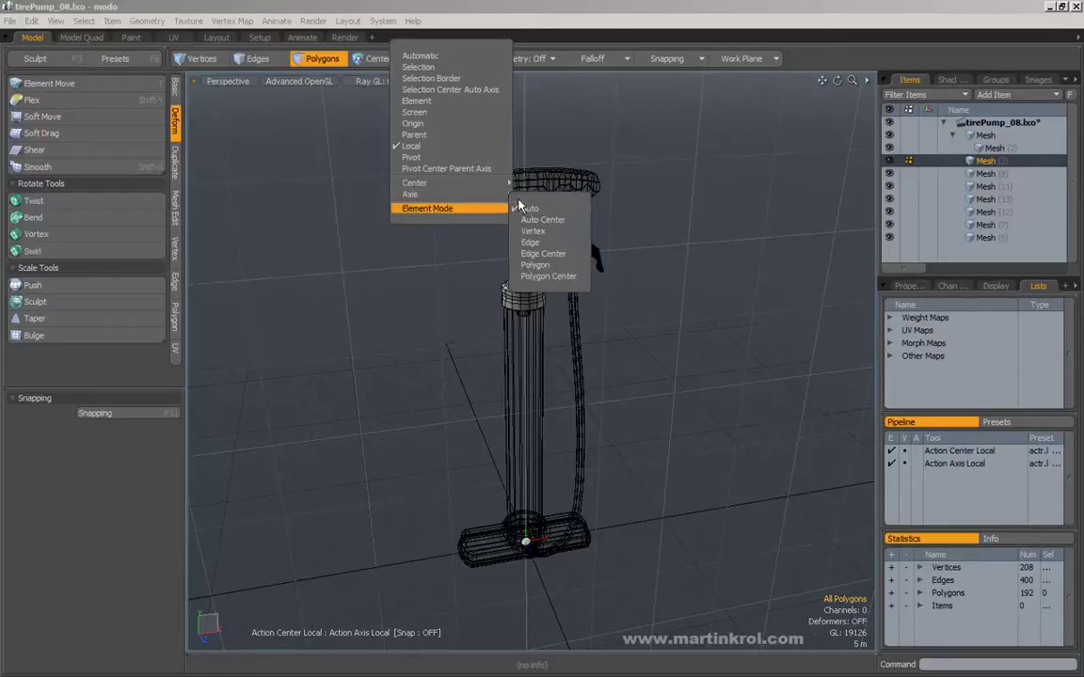
mouse_move(470, 186)
click(644, 168)
alt+drag(616, 246, 629, 245)
key(3)
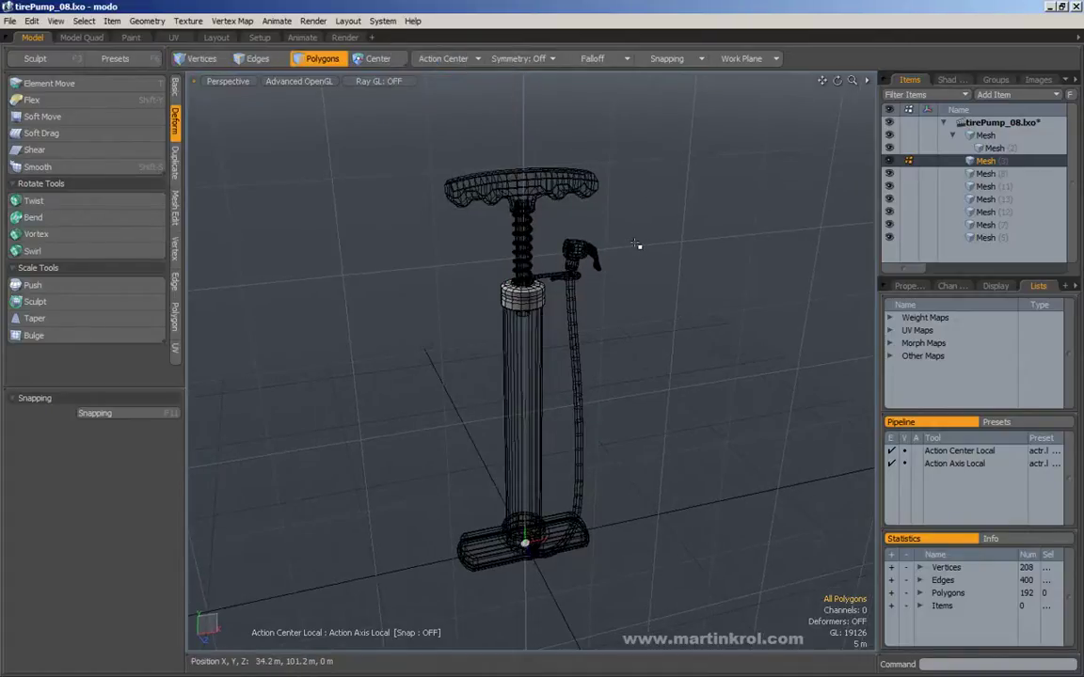